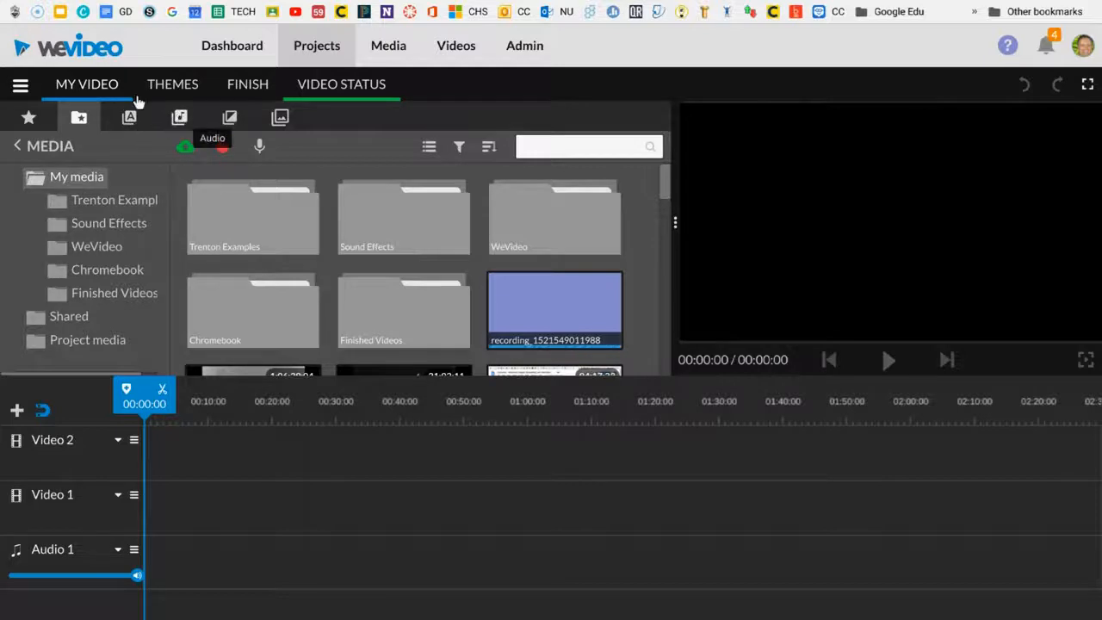
- Browse the Free Music tracks and the Sound Effects folders in the audio library
click(178, 117)
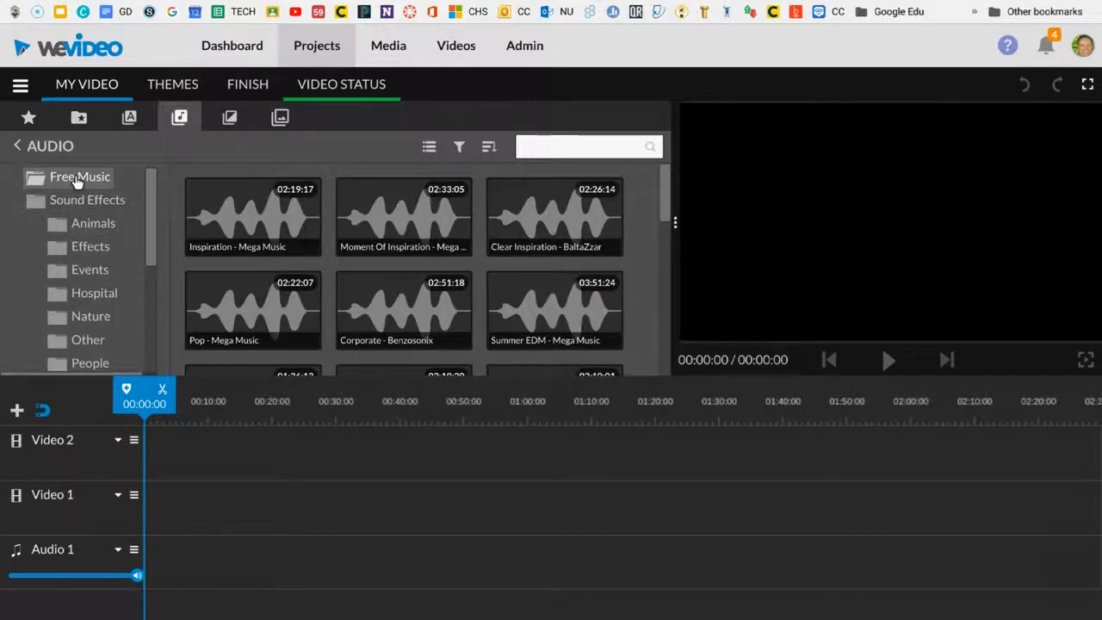
scroll(488, 235, down, 10)
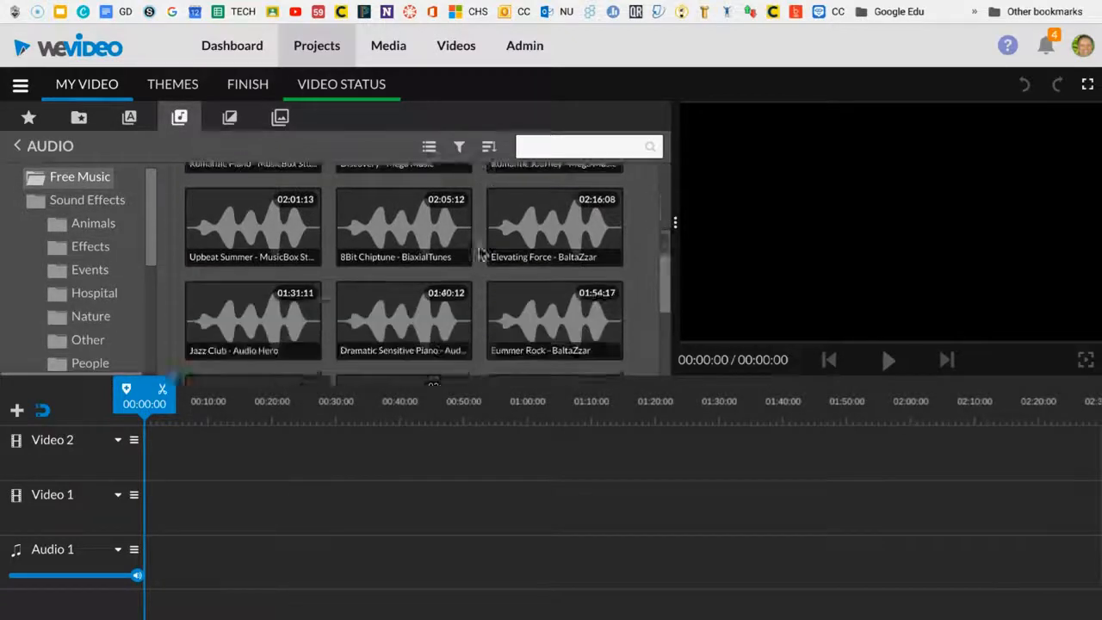
scroll(479, 252, up, 10)
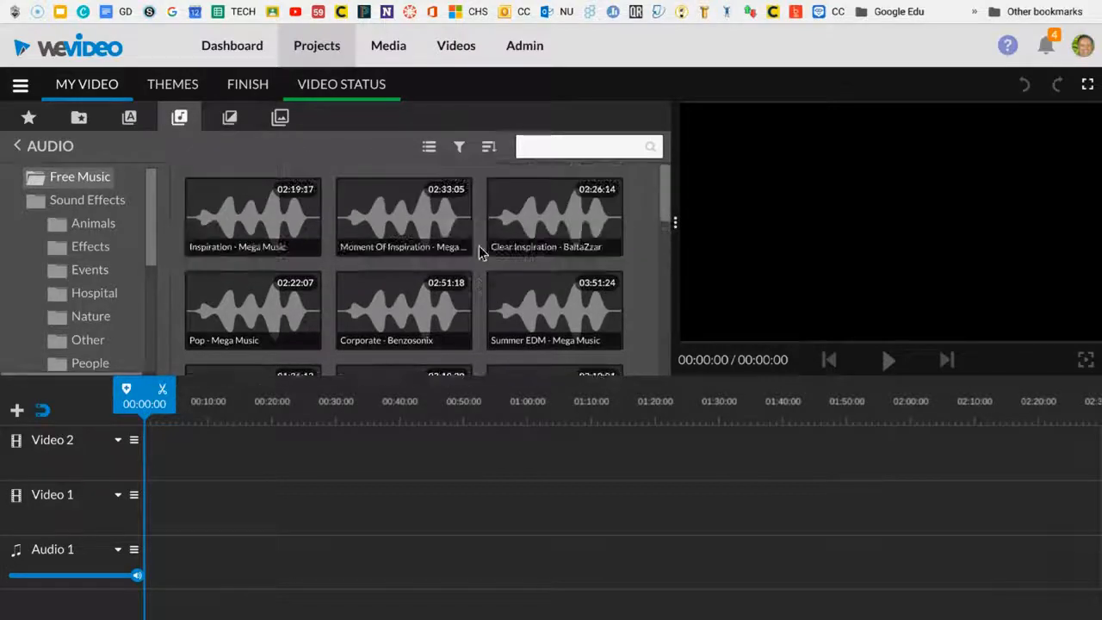
click(86, 199)
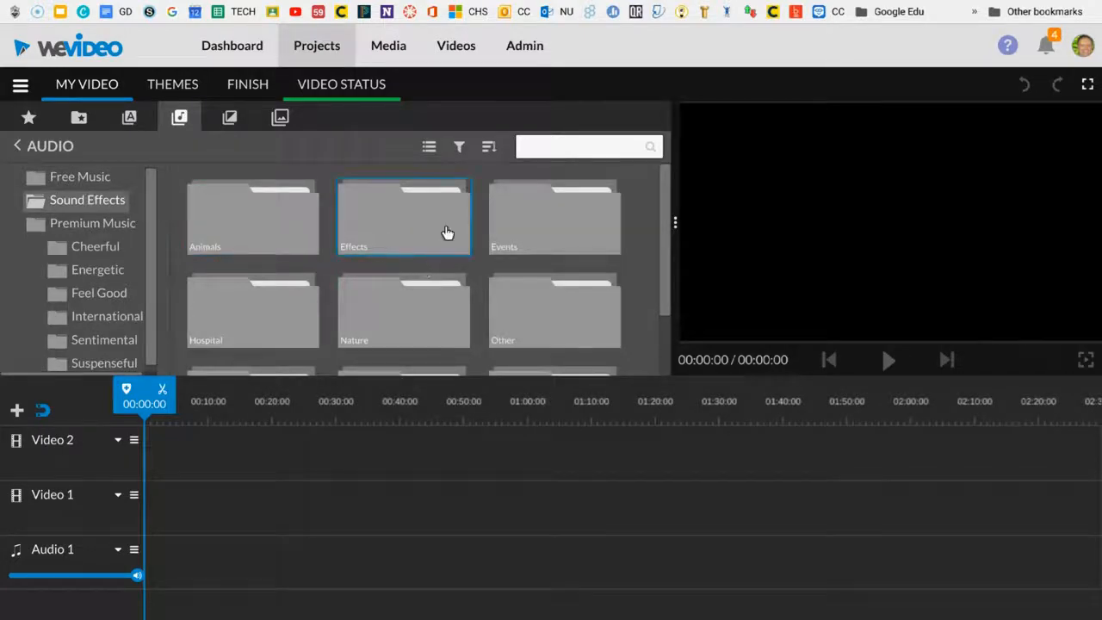
scroll(463, 230, down, 2)
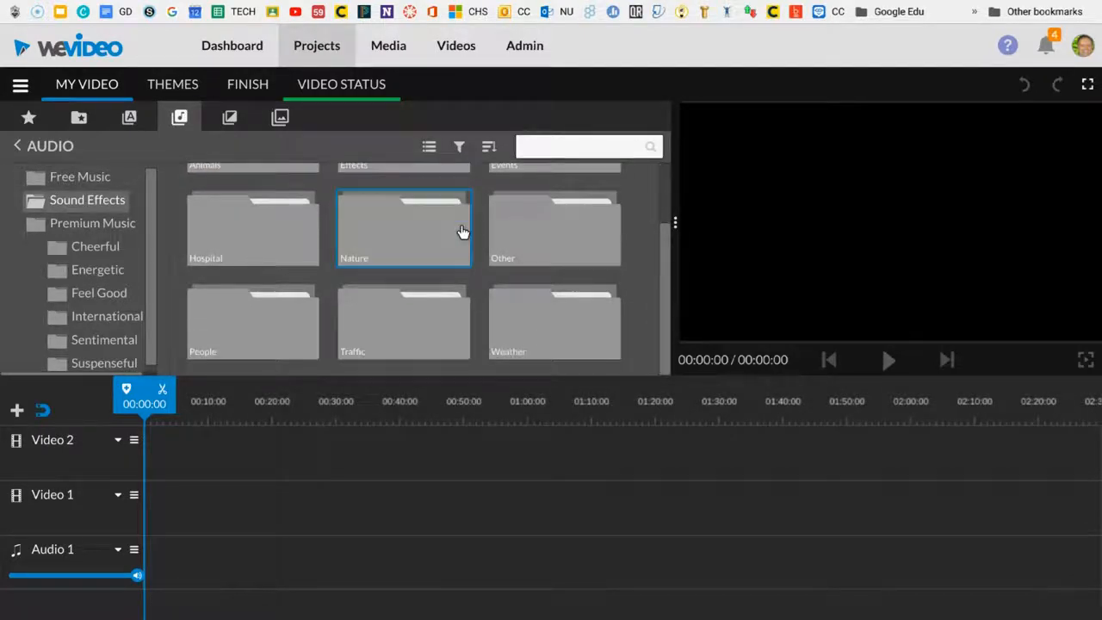
scroll(462, 230, up, 2)
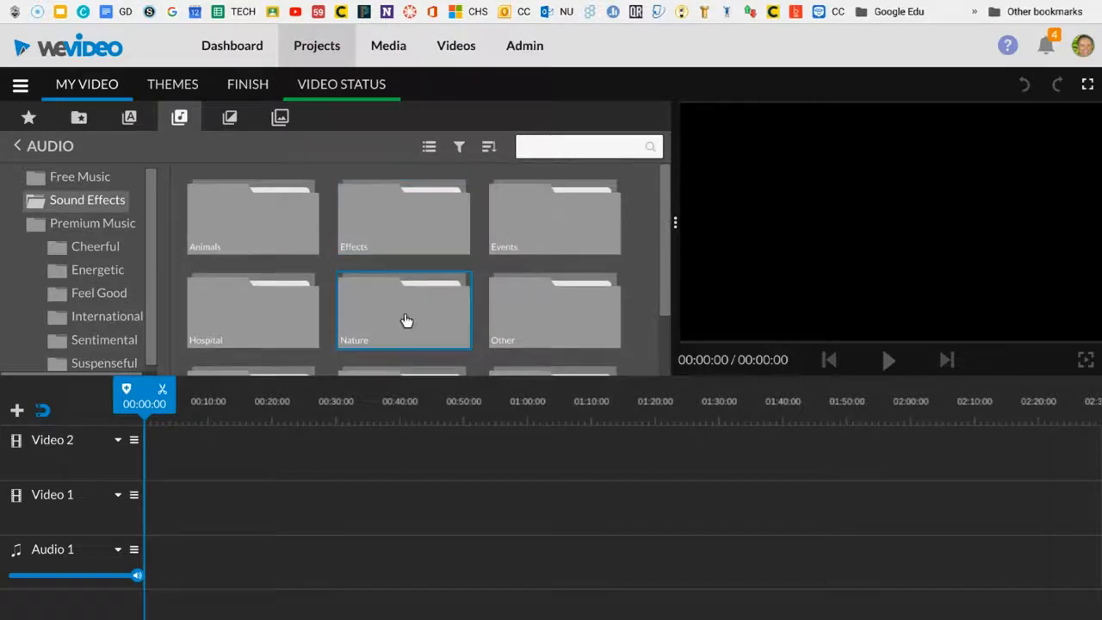
- Preview the Sea from Clifftop and Seawash clips in the Weather sound effects folder, stopping playback after each
double_click(529, 320)
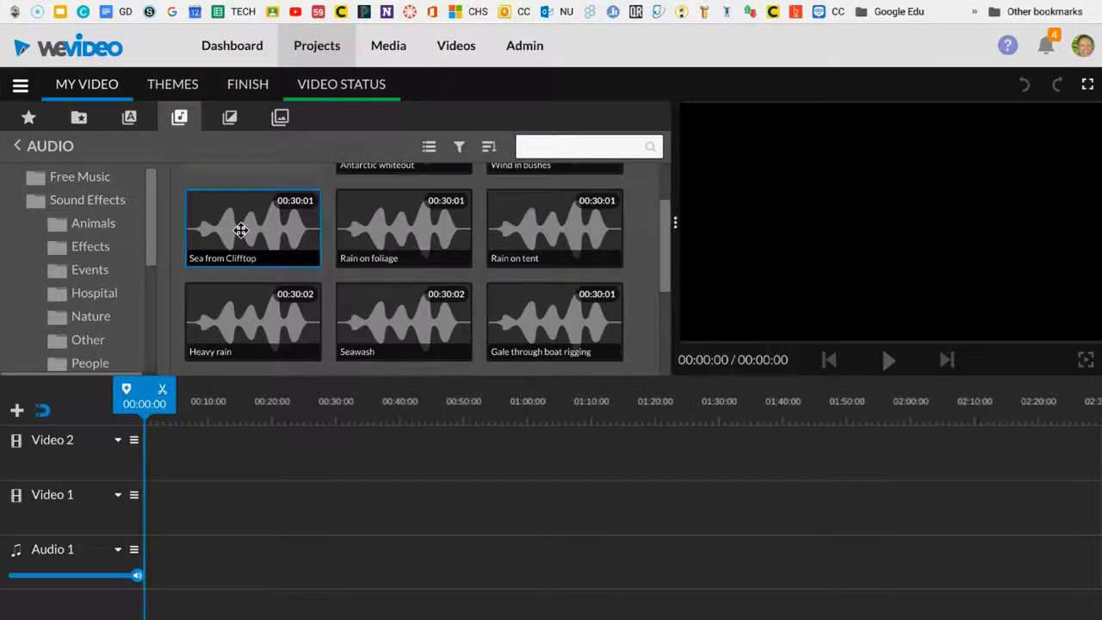
click(242, 229)
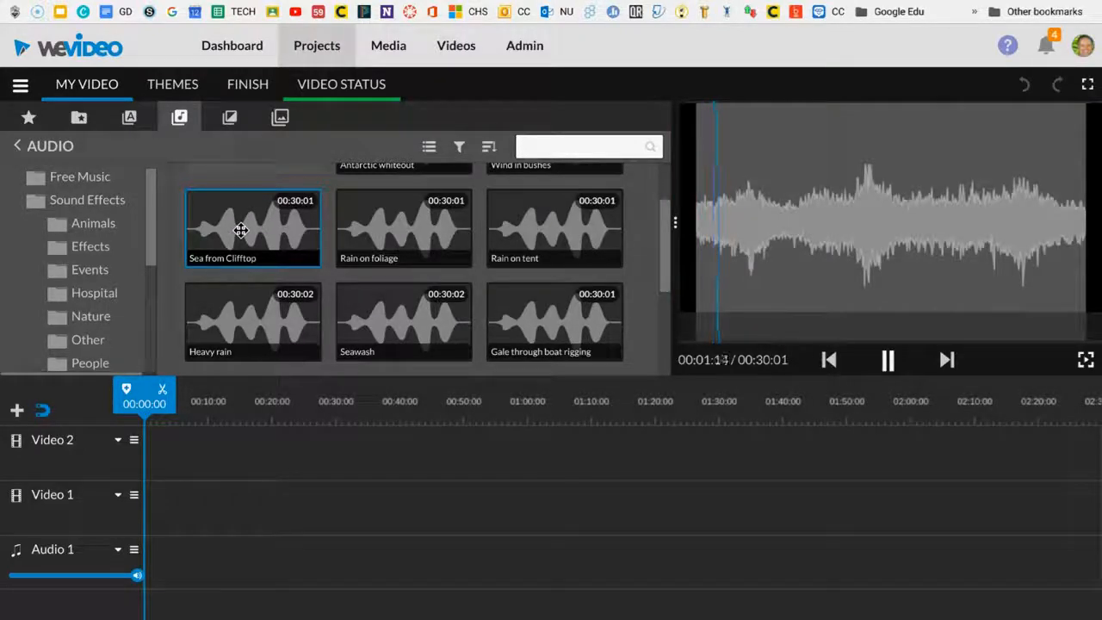
click(888, 360)
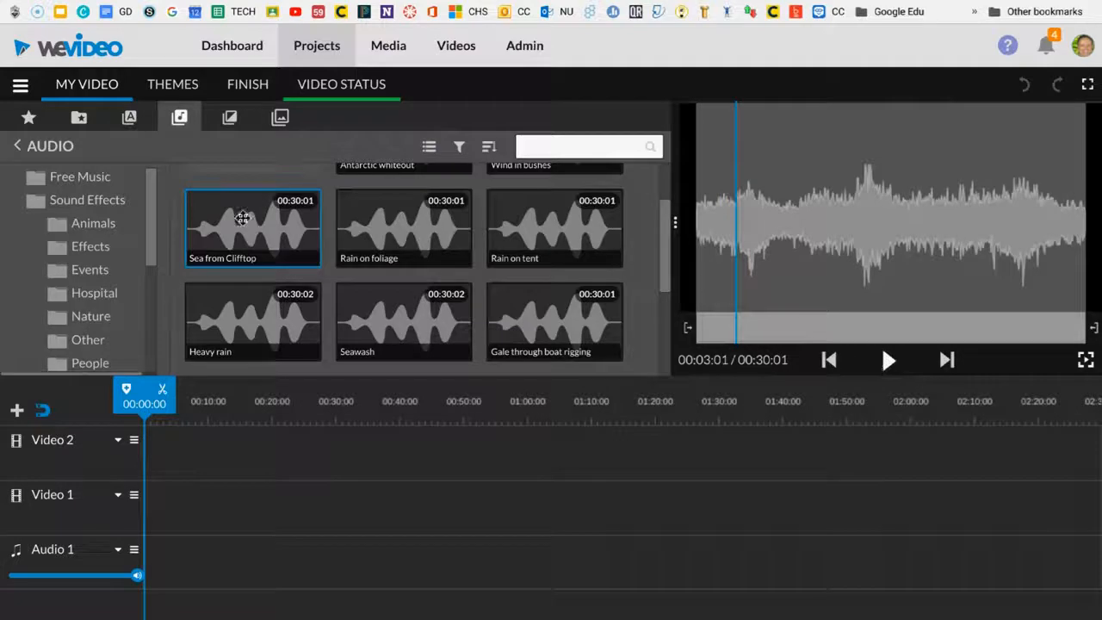
click(376, 334)
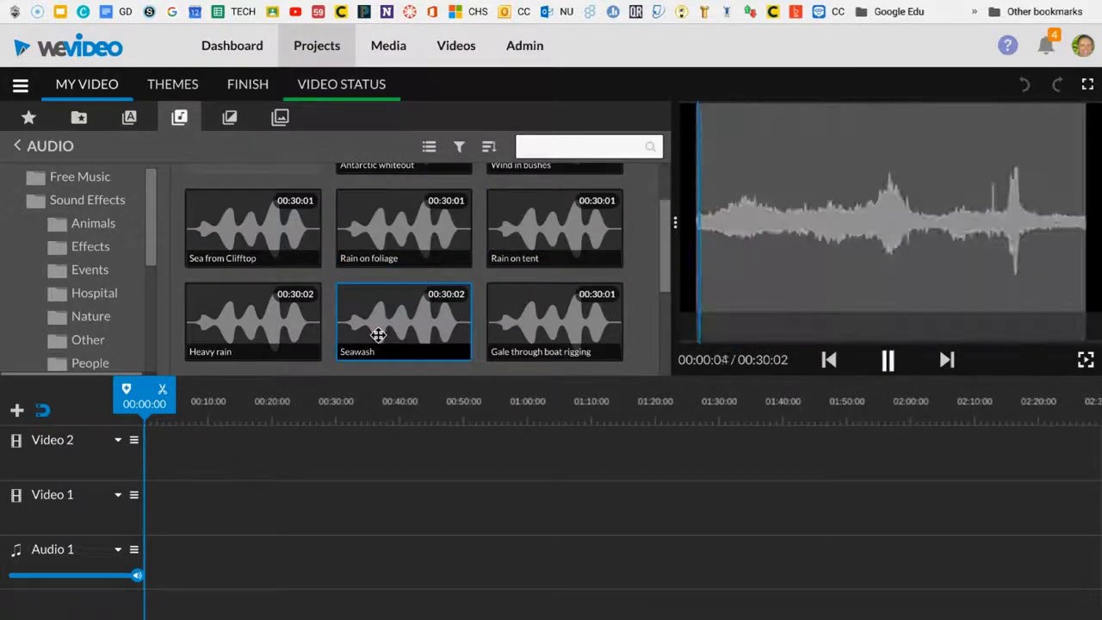
click(888, 360)
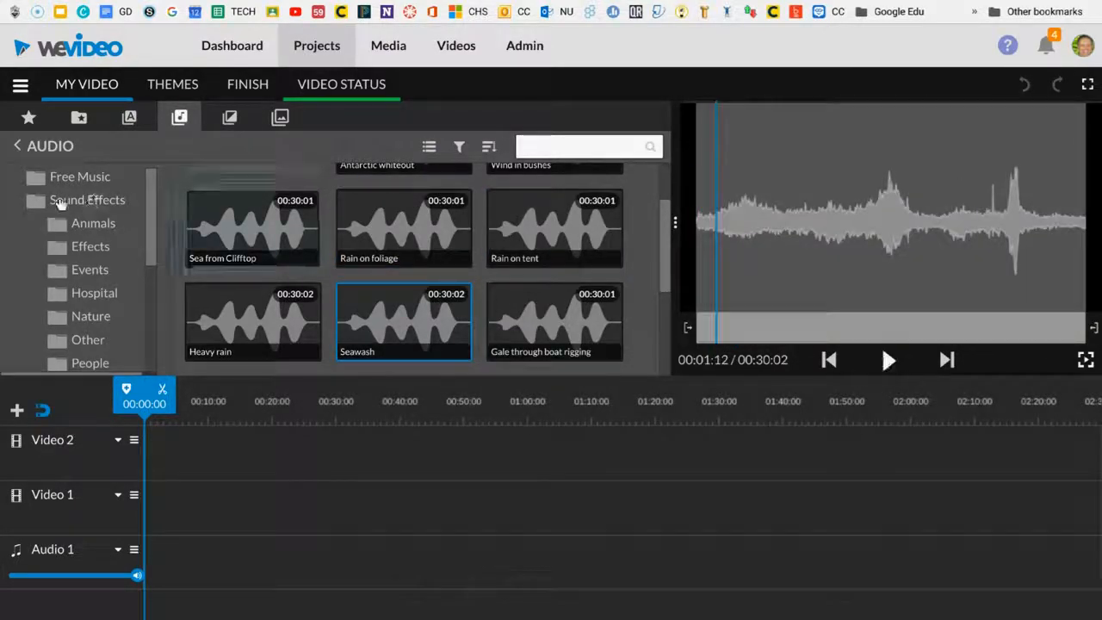
- Preview the Party drive - BaltaZzar track in the Cheerful folder of Premium Music, stopping playback after a moment
scroll(82, 275, down, 5)
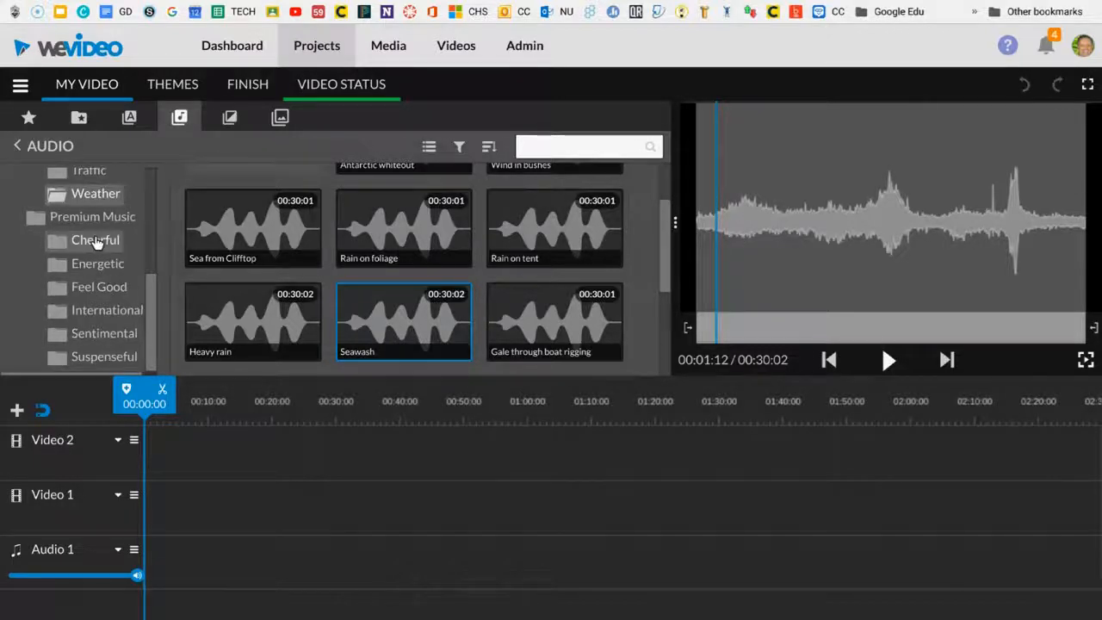
click(95, 240)
click(398, 217)
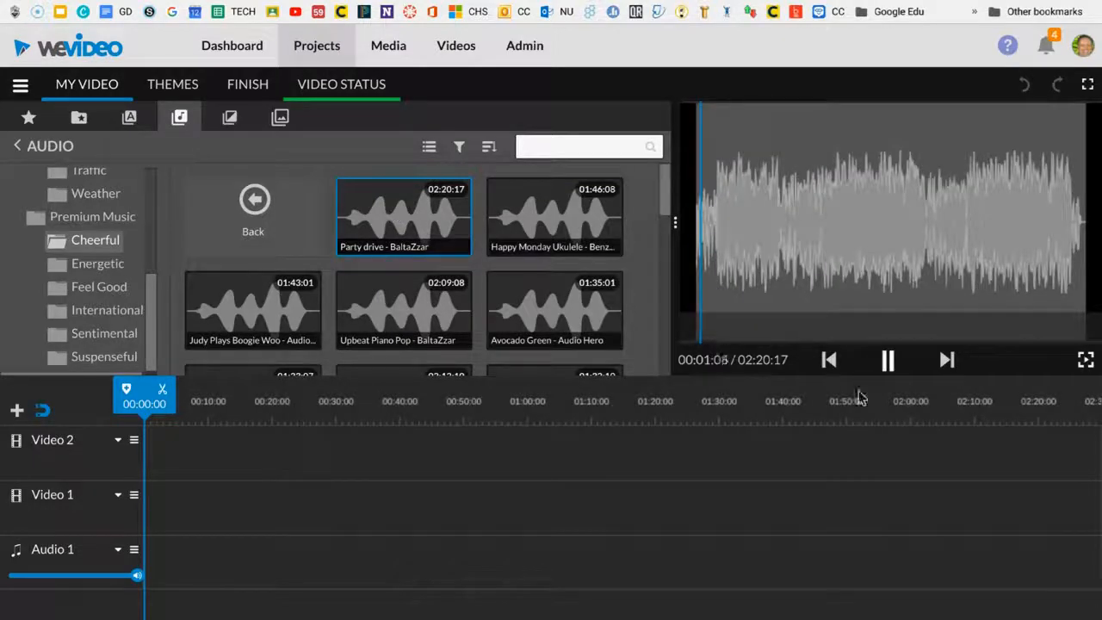
click(884, 359)
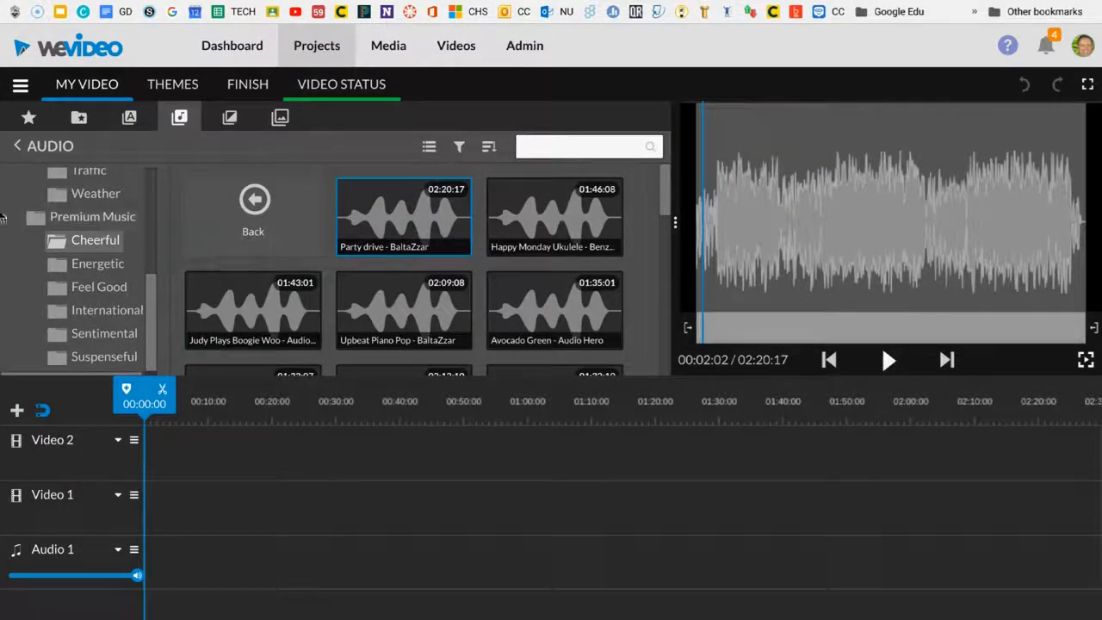
- Place the Party drive - BaltaZzar track at the start of Audio 1, and delete it from the timeline
scroll(84, 251, up, 3)
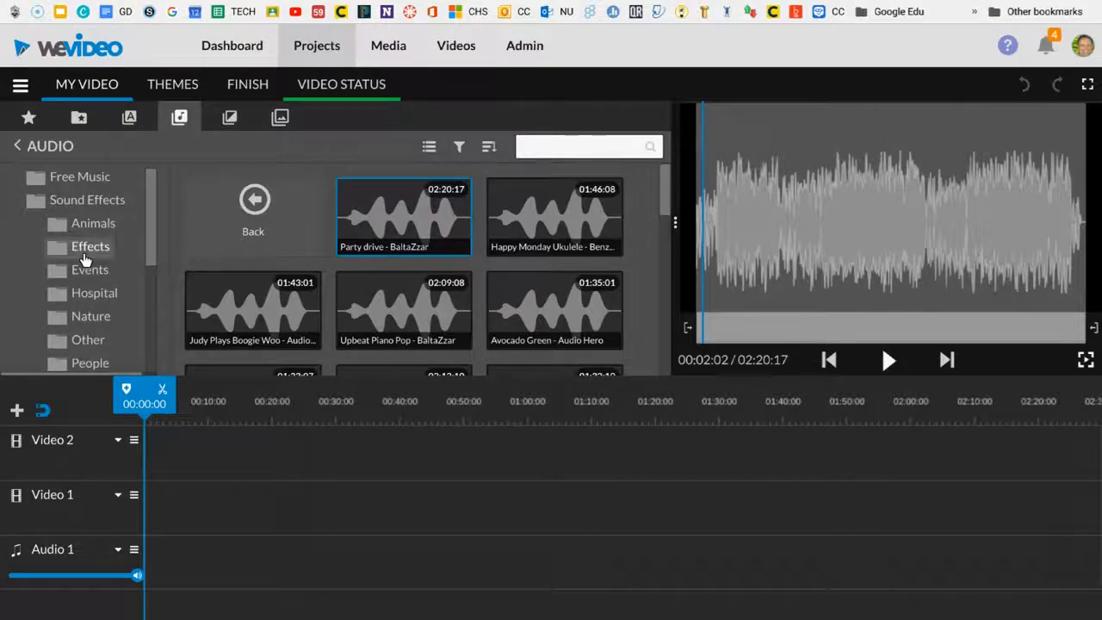
scroll(86, 252, down, 3)
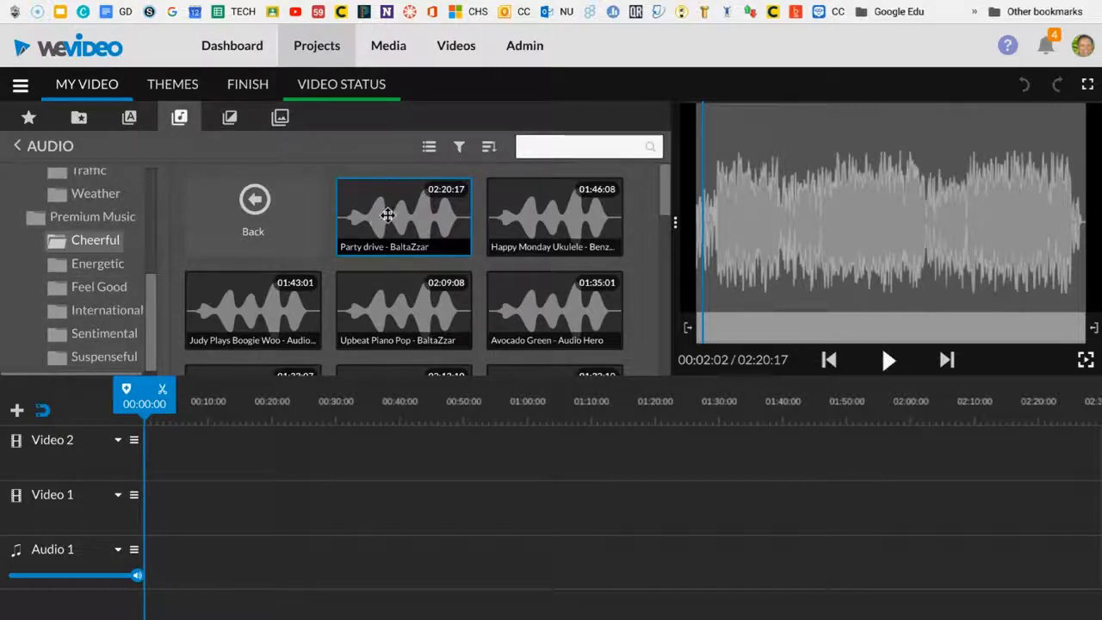
drag(388, 215, 148, 558)
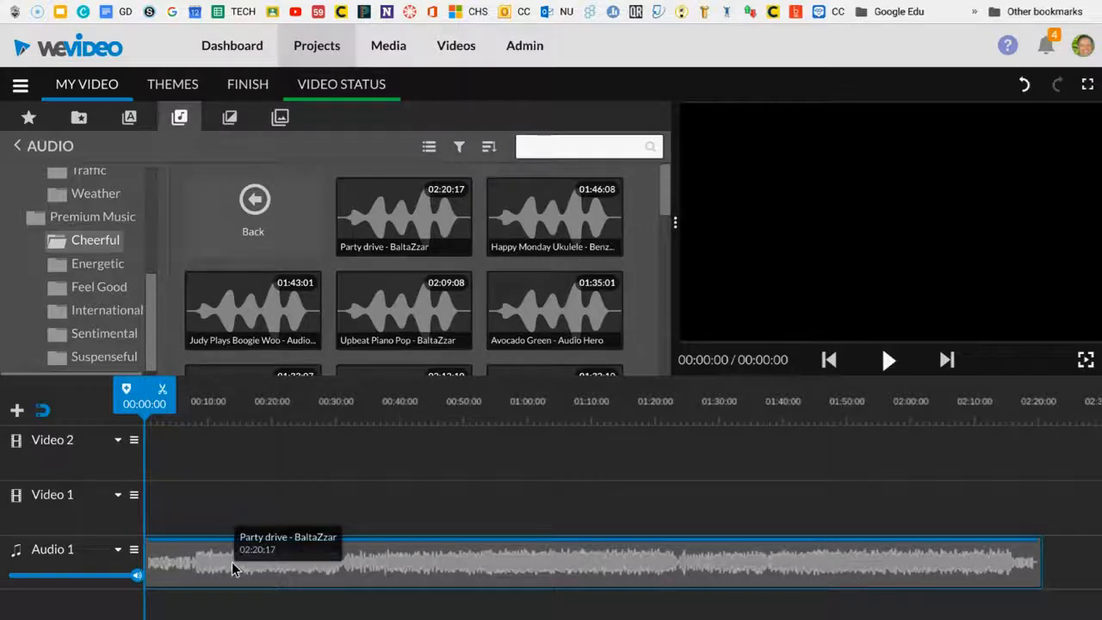
click(393, 575)
click(192, 522)
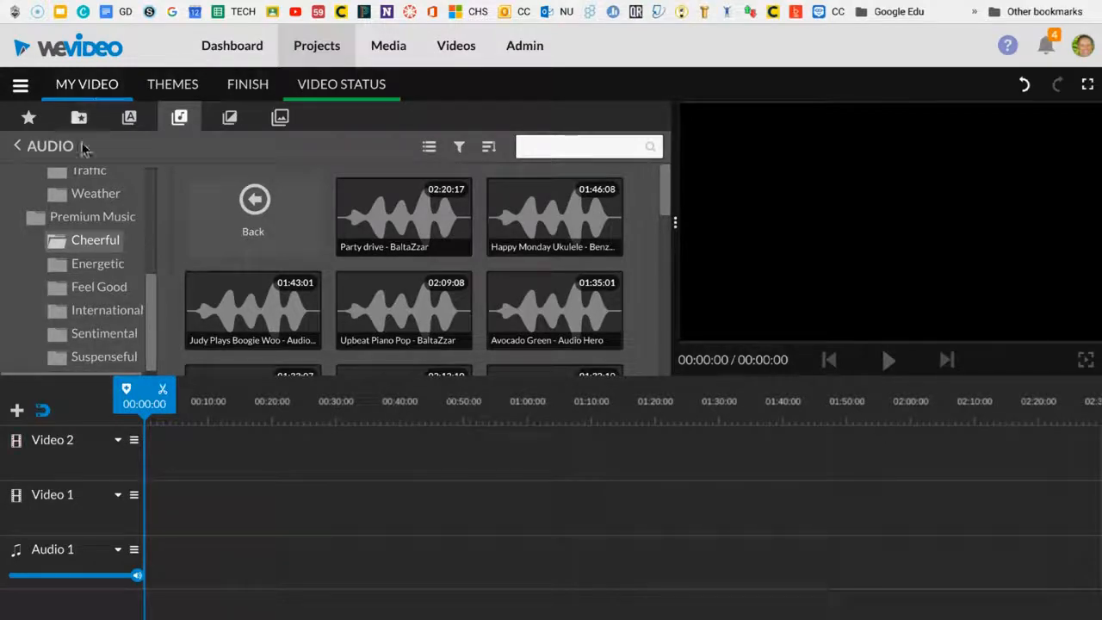
- Open the stock media search and filter the Washington results to audio only
click(25, 120)
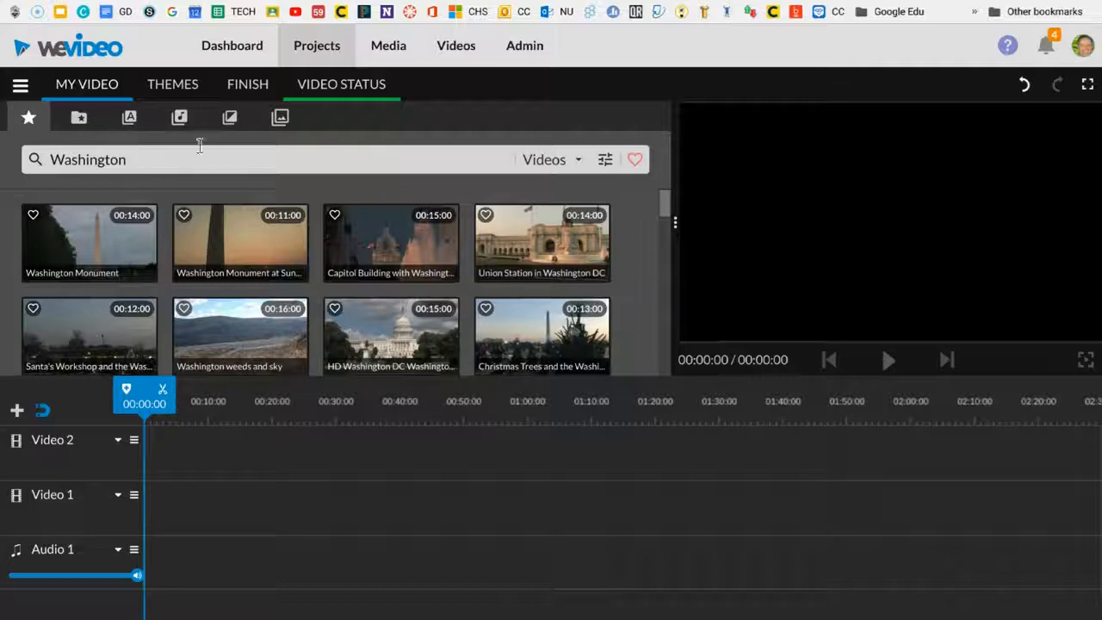
click(551, 159)
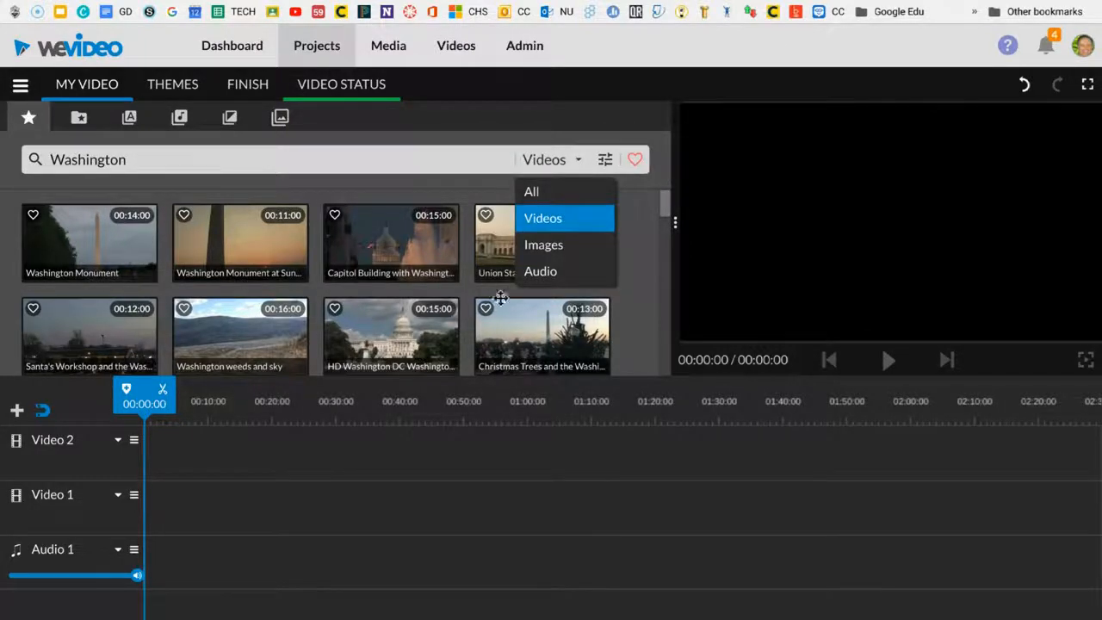
click(539, 272)
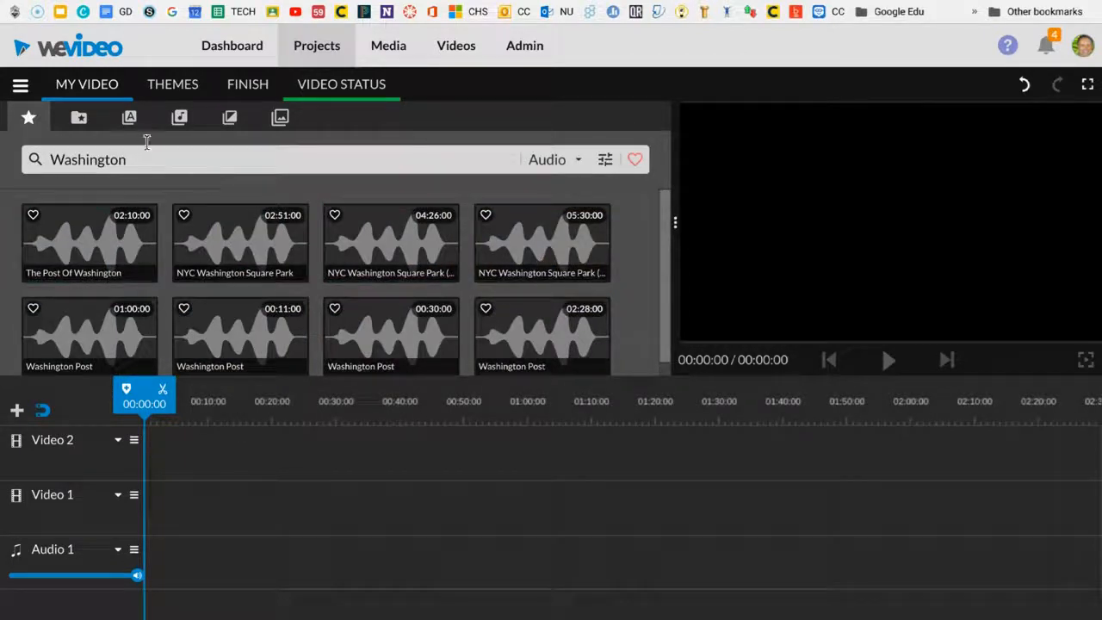
- Preview the 30-second Washington Post clip and the 04:26 and 05:30 NYC Washington Square Park tracks, pausing each
scroll(287, 264, down, 1)
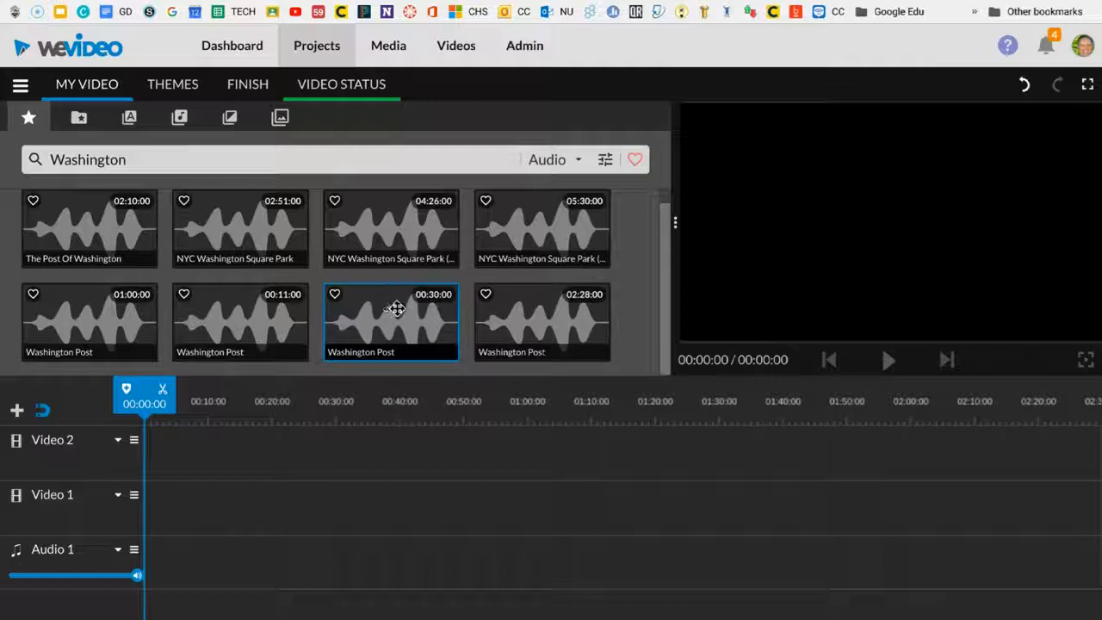
click(398, 309)
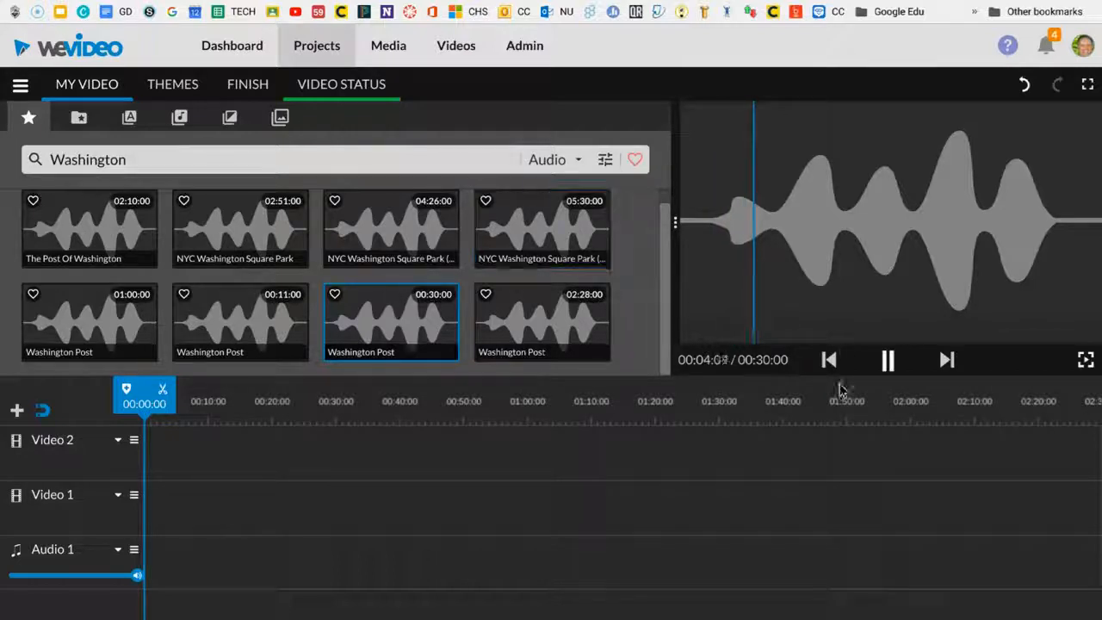
click(885, 360)
click(367, 226)
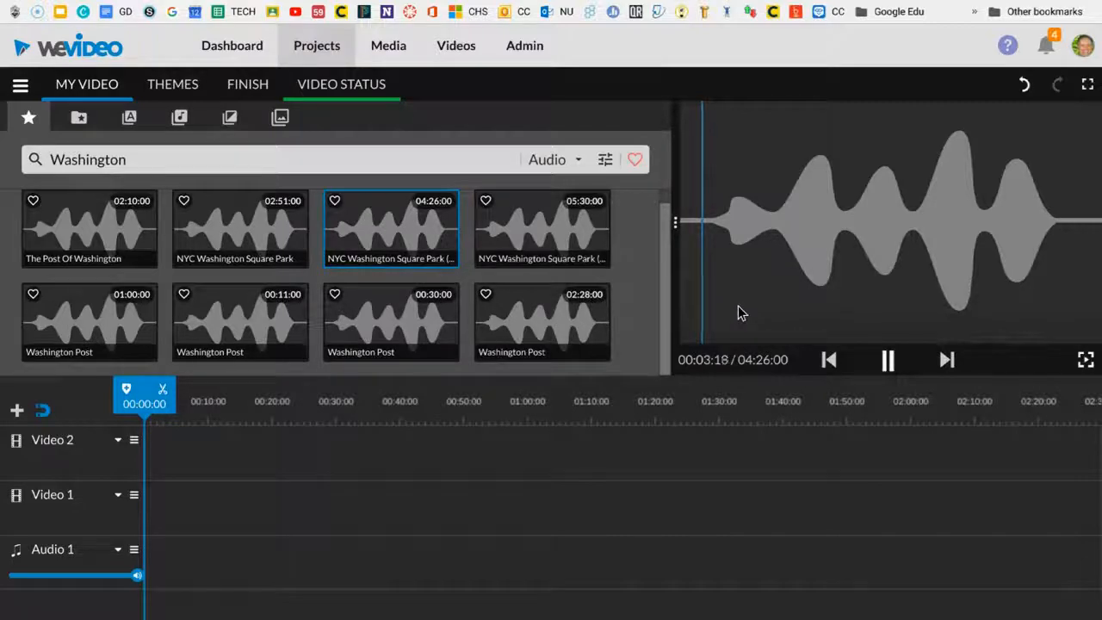
click(887, 360)
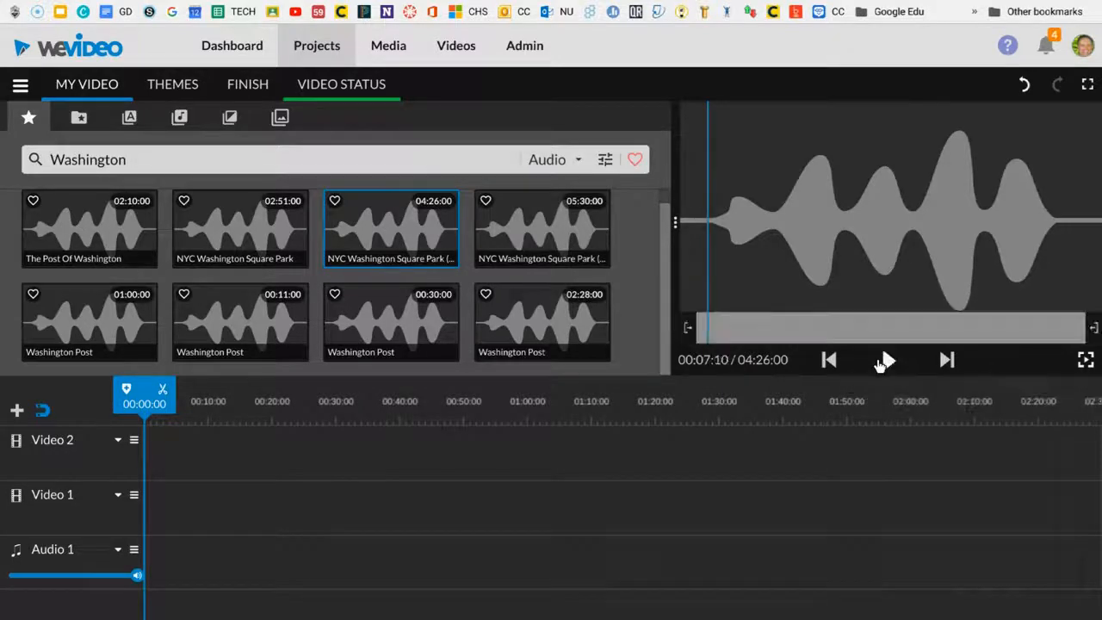
click(544, 217)
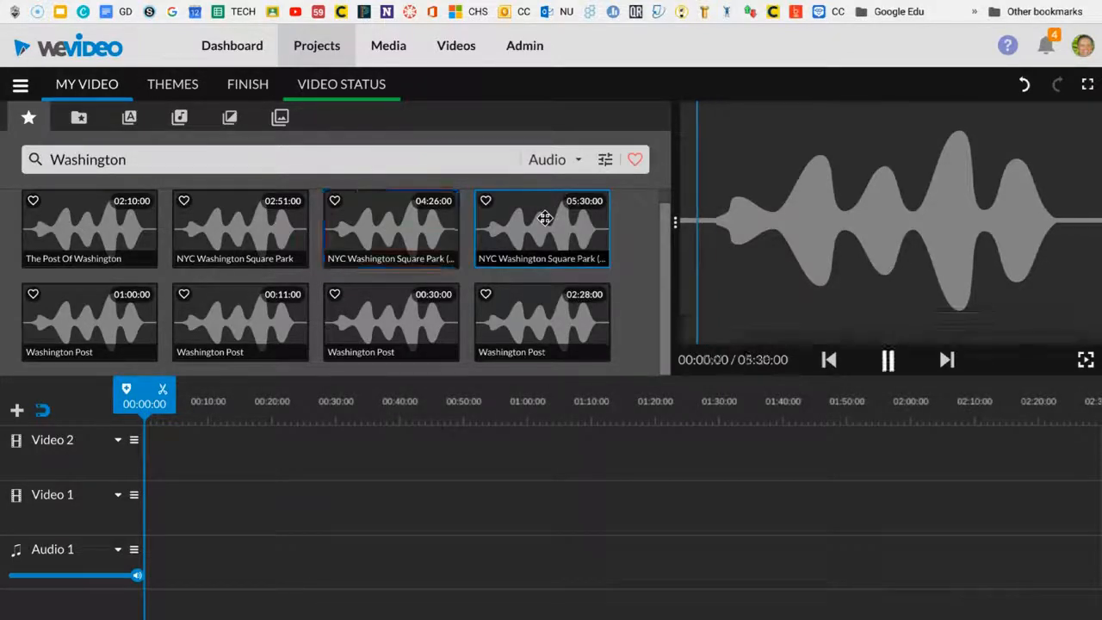
click(886, 362)
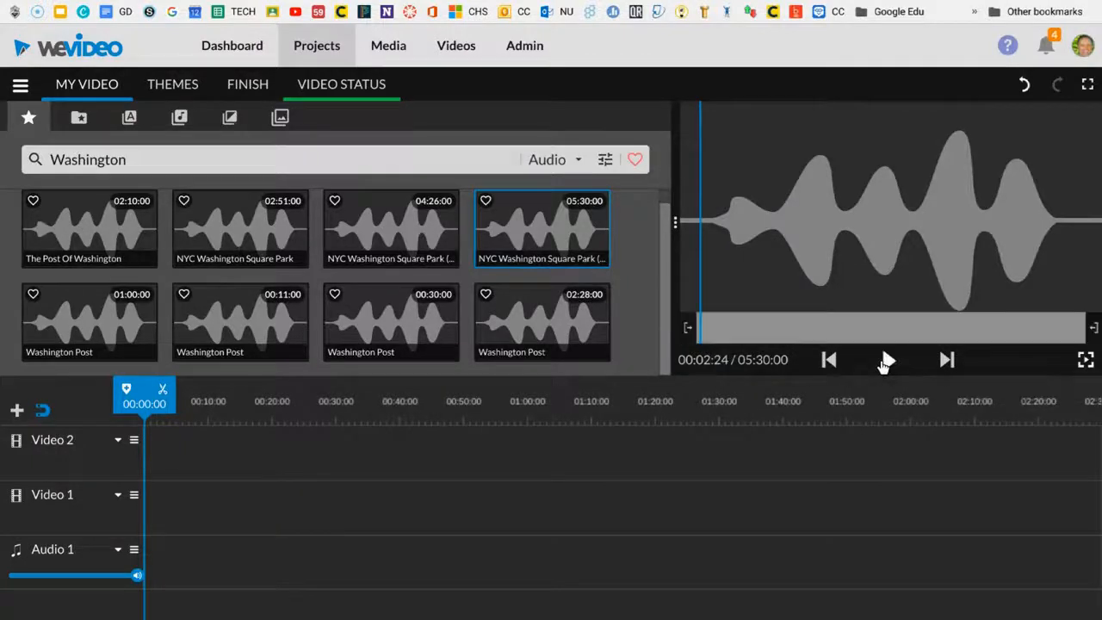
- Search the stock audio for "military"
click(148, 155)
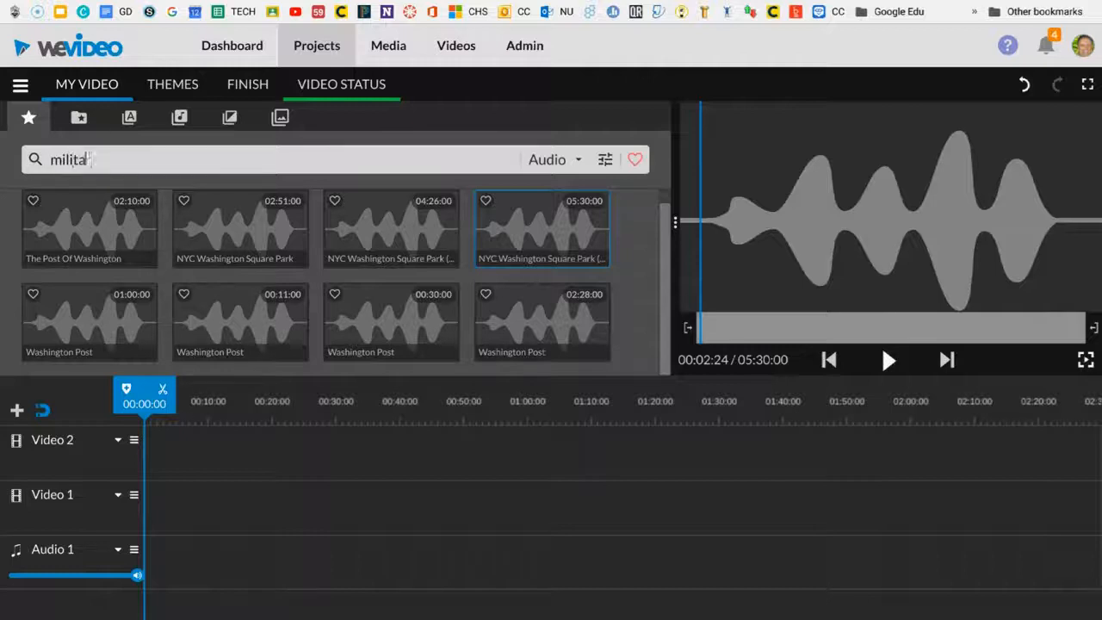
text(military)
key(Return)
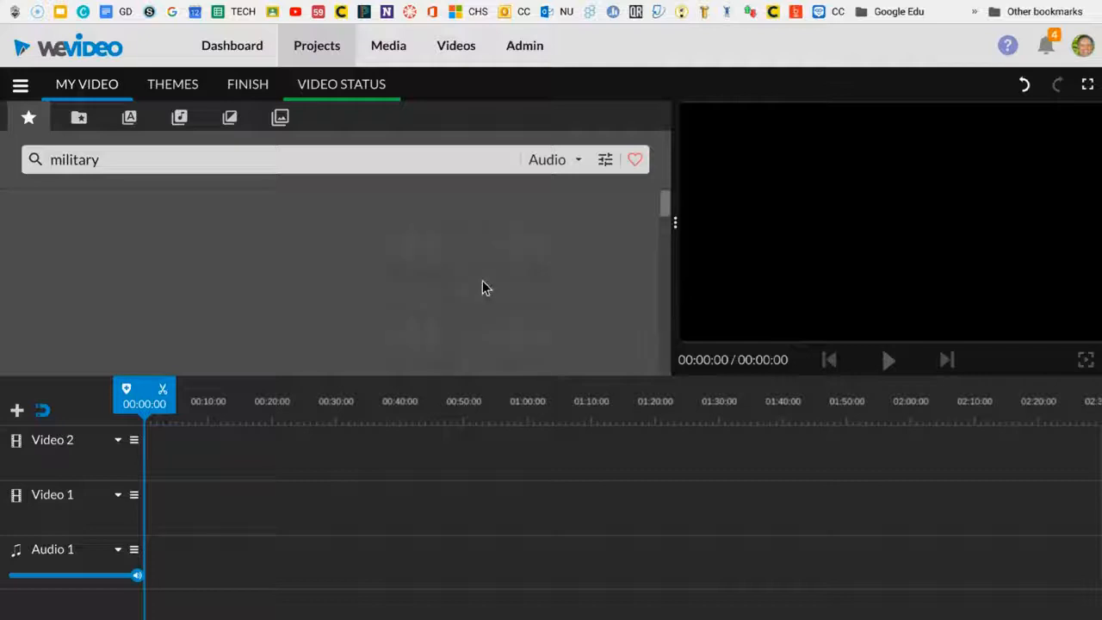
- Preview the 32-second Proud Military Service and the Military Bugle Dismiss Call, and look through the other military audio results
scroll(532, 346, down, 3)
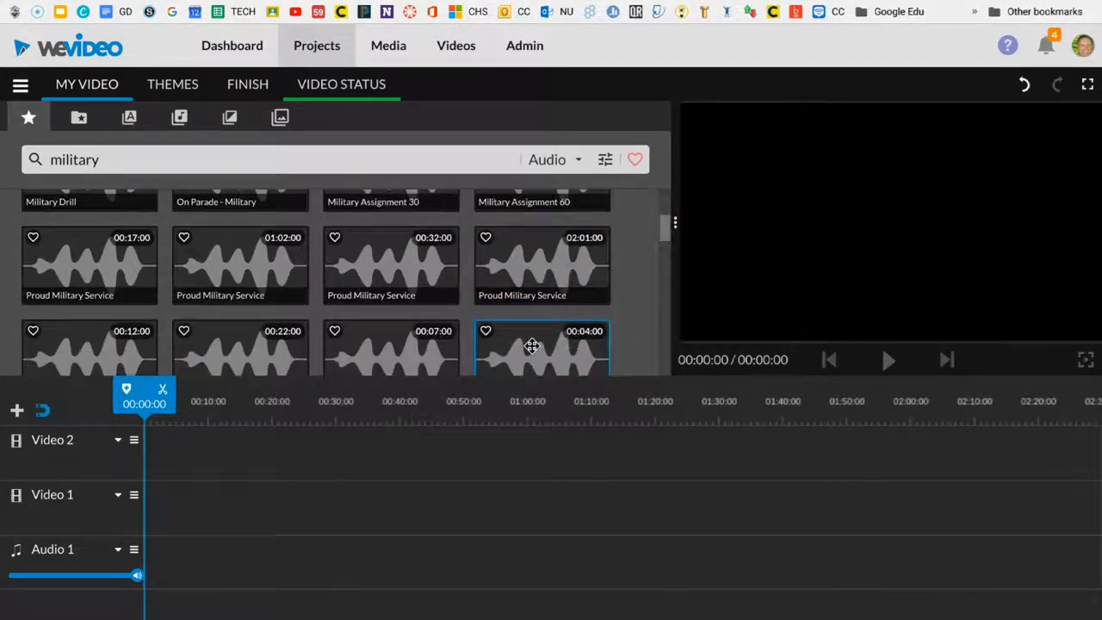
click(418, 261)
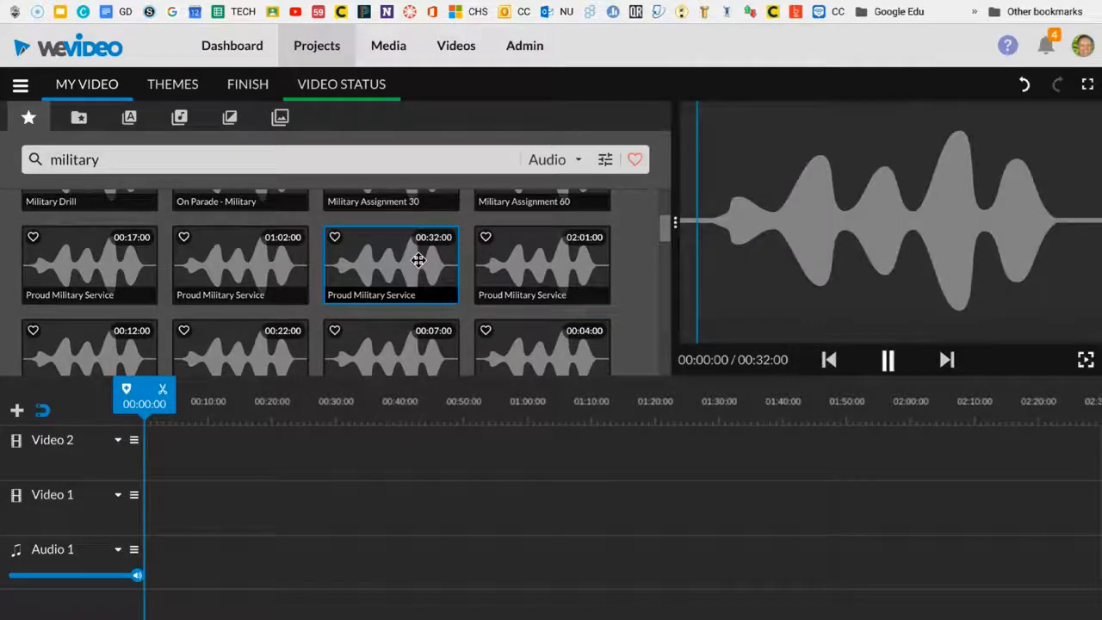
click(887, 359)
scroll(396, 237, down, 5)
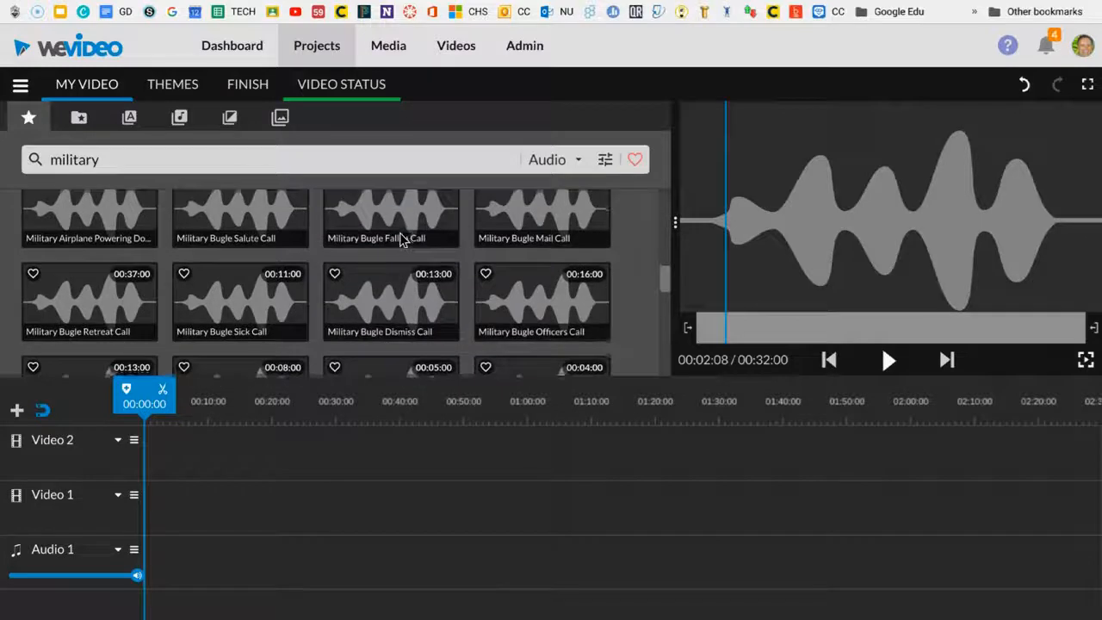
scroll(393, 226, down, 1)
click(372, 297)
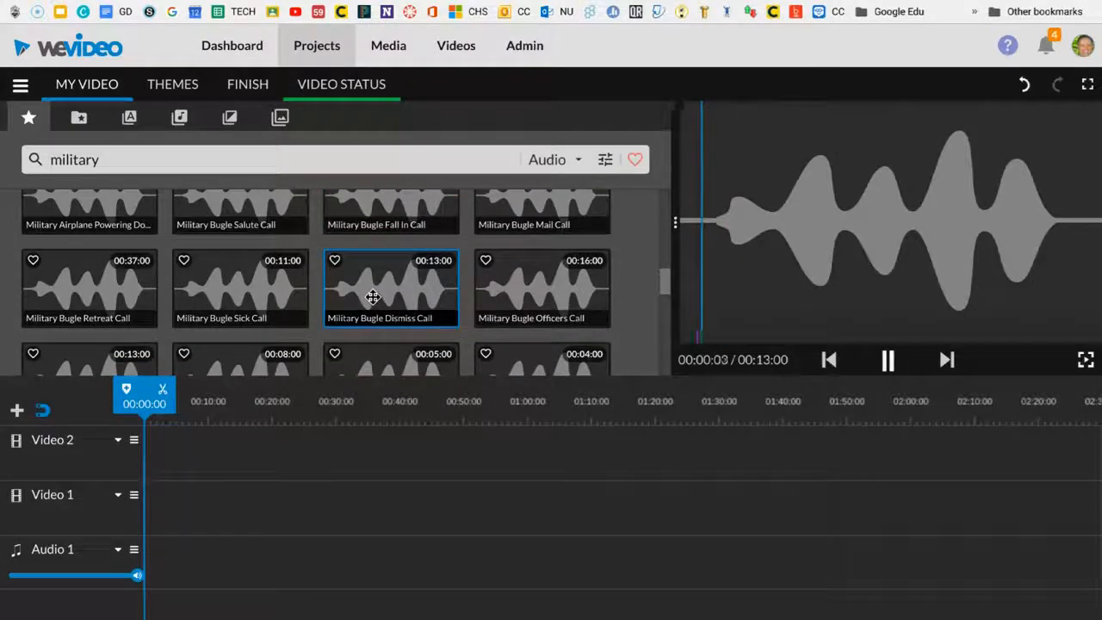
click(887, 362)
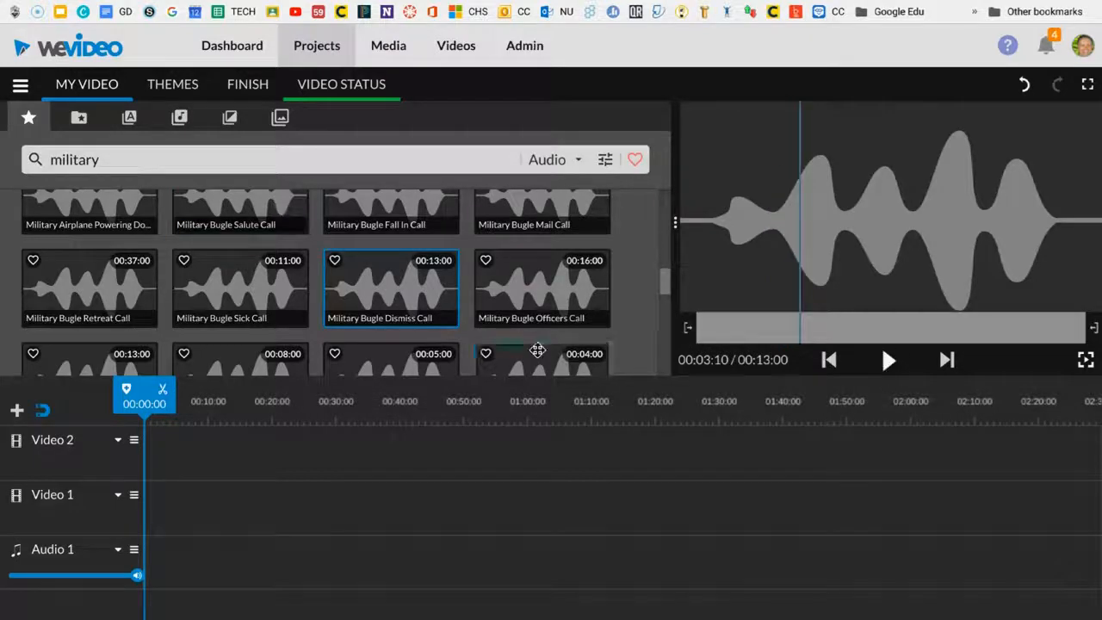
scroll(534, 327, down, 6)
scroll(523, 291, up, 6)
scroll(523, 291, down, 5)
scroll(523, 292, up, 5)
scroll(522, 291, up, 5)
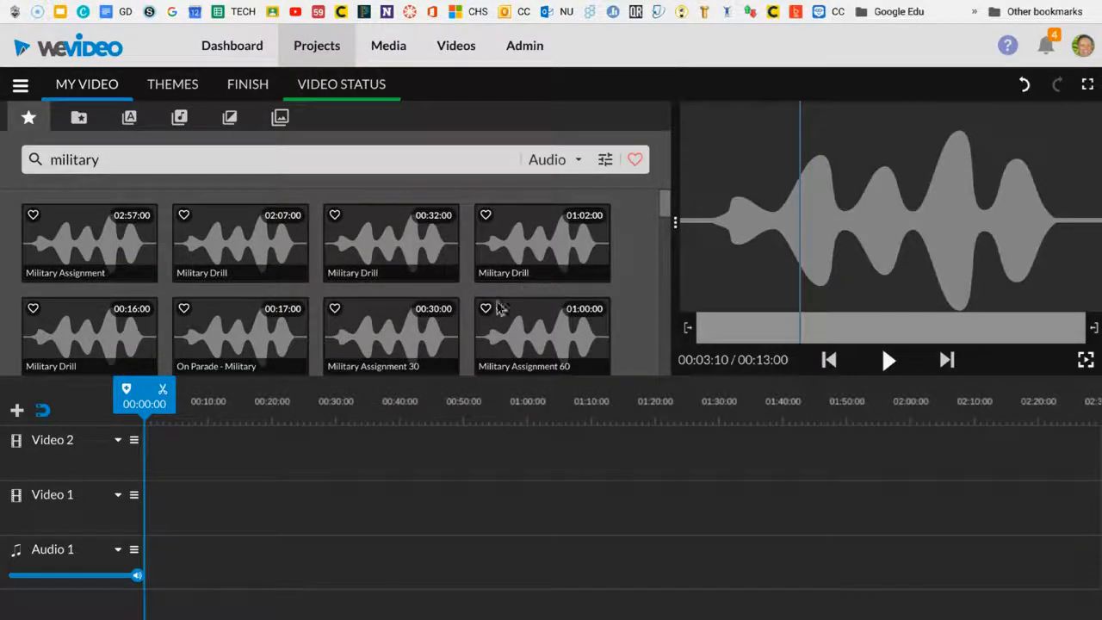
- Add the 30-second Military Assignment 30 clip to the Audio 1 track, aligned with the start of the timeline
click(405, 316)
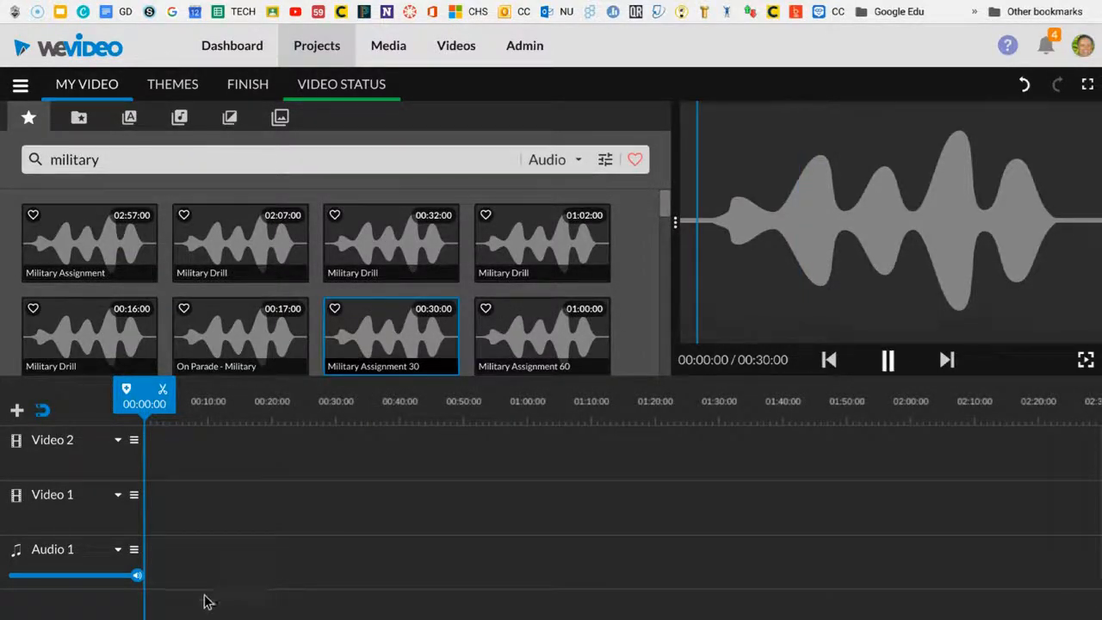
drag(215, 601, 178, 544)
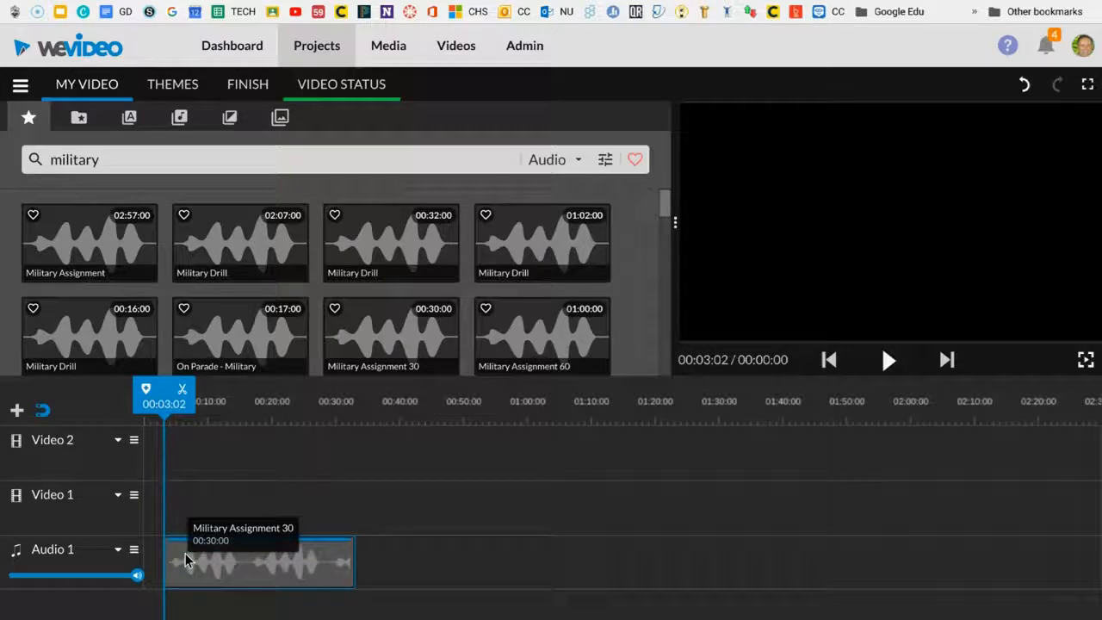
drag(261, 568, 209, 564)
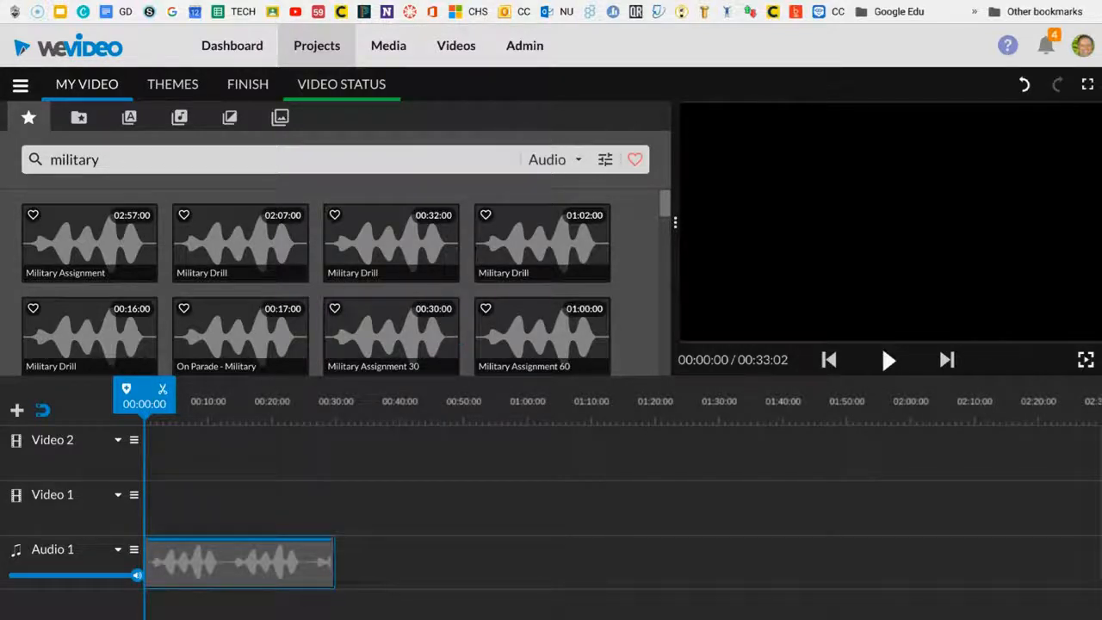
- Switch to the YouTube Audio Library, check its link in the assignment document, and look through the free music tracks
key(ctrl+Tab)
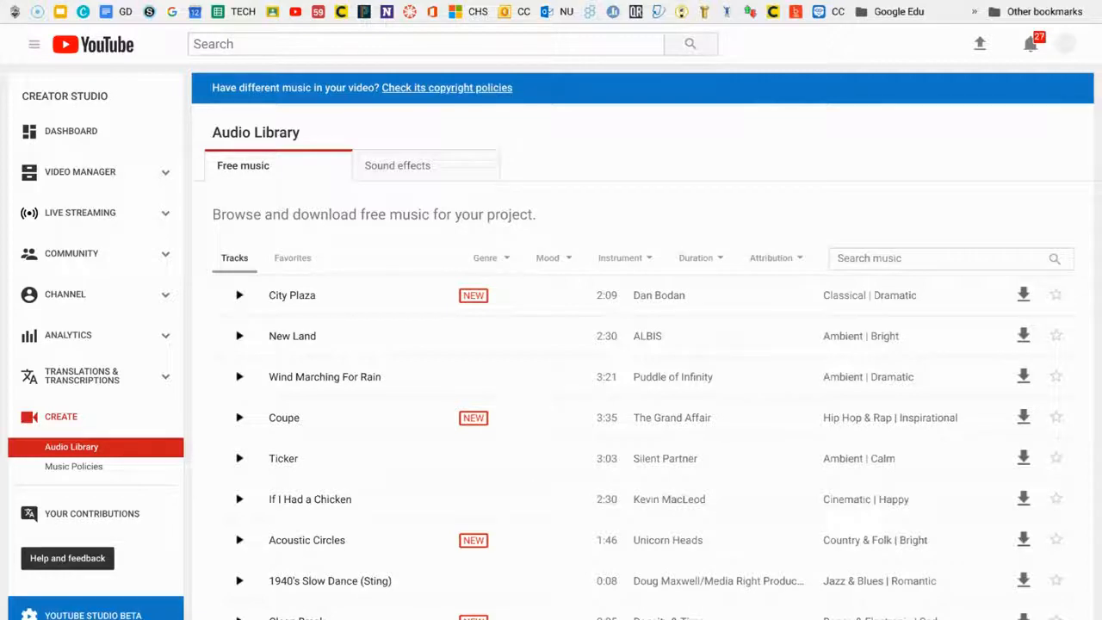
key(ctrl+shift+Tab)
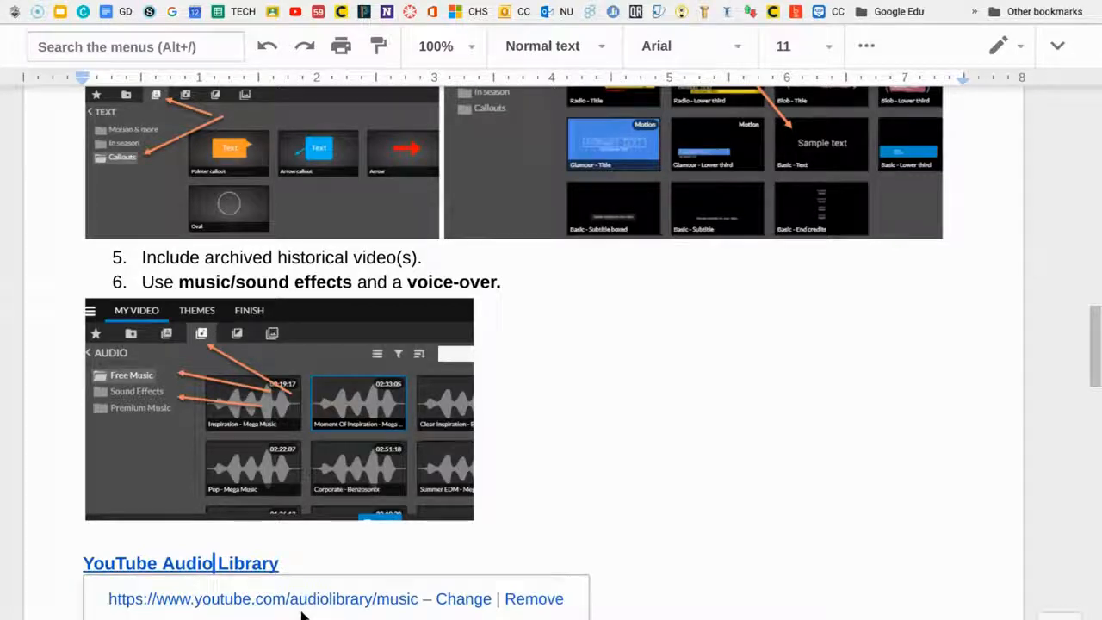
scroll(301, 613, up, 3)
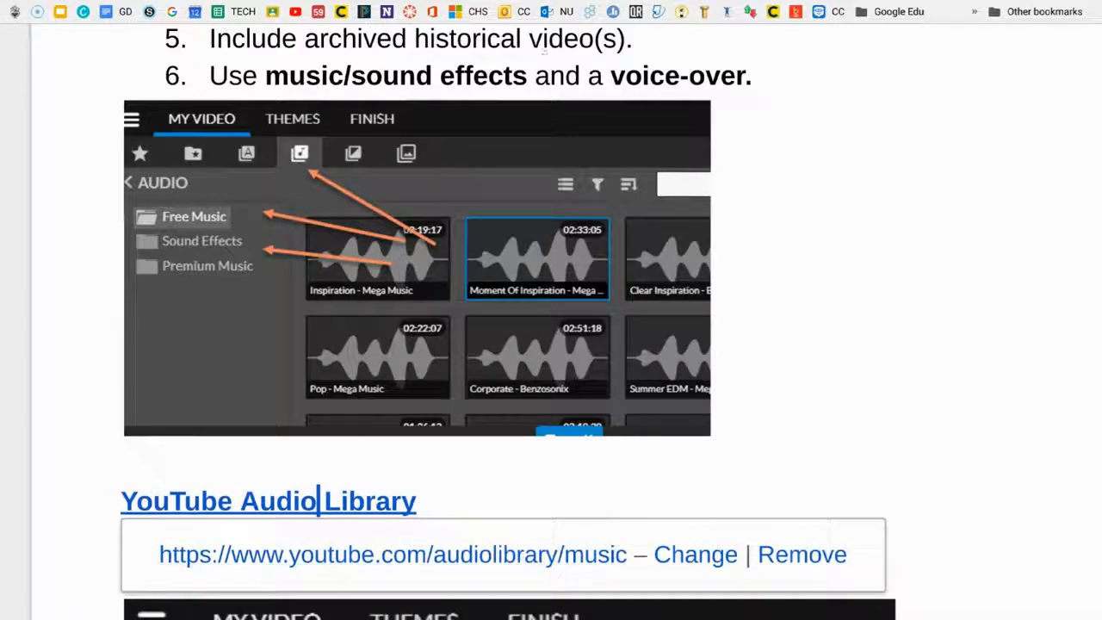
key(ctrl+Tab)
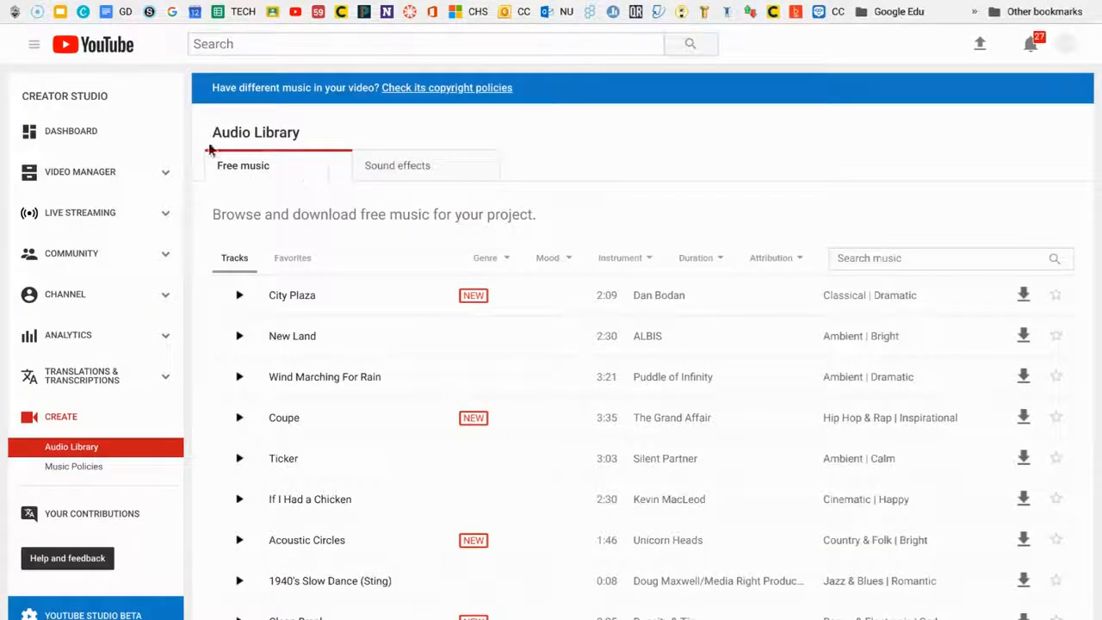
scroll(390, 342, down, 2)
scroll(393, 345, down, 15)
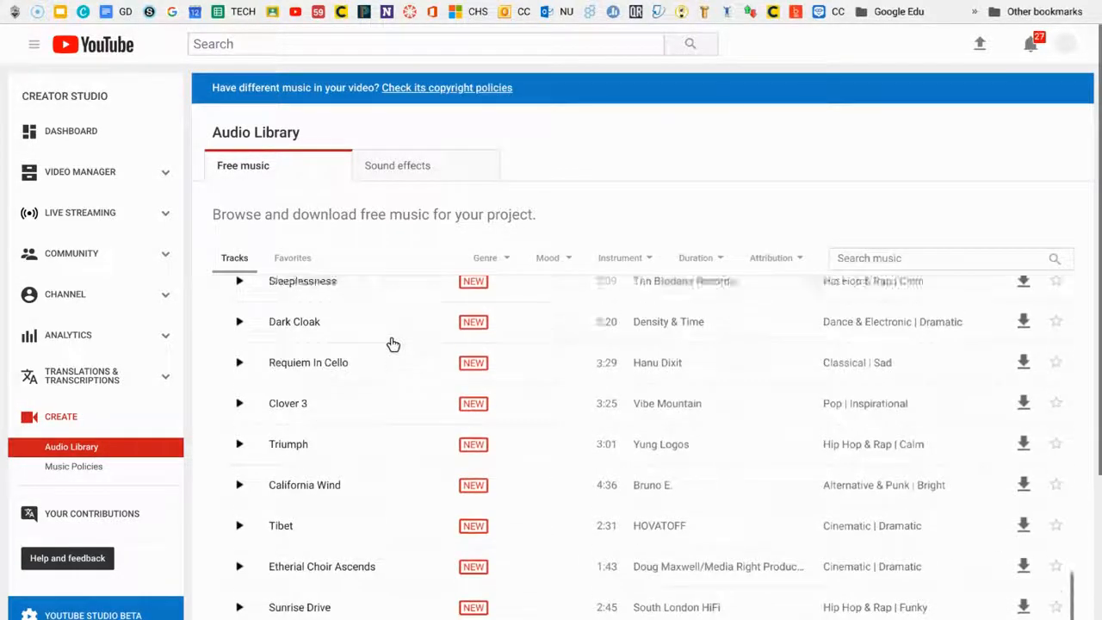
scroll(392, 344, up, 15)
scroll(660, 444, up, 4)
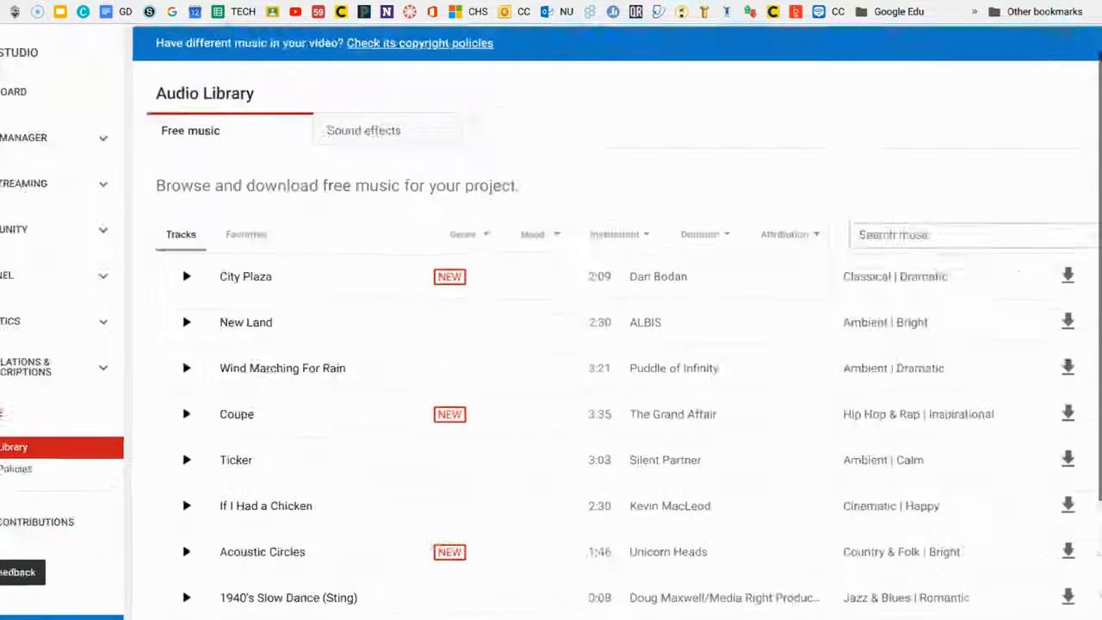
scroll(659, 469, down, 1)
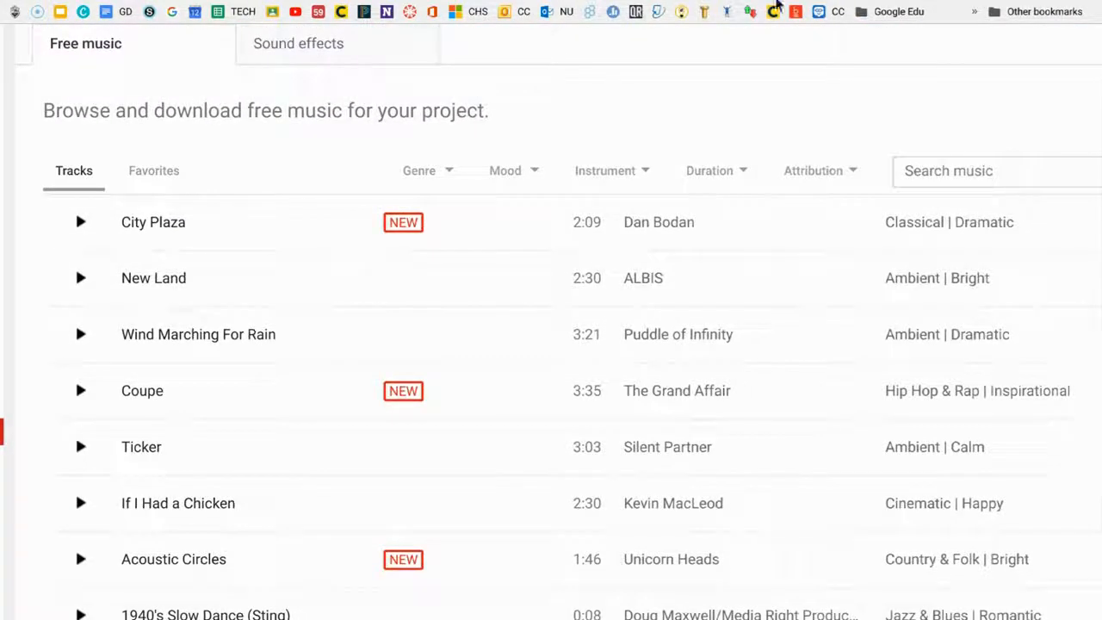
- Filter the free music by Cinematic genre, Bright mood and Trumpet instrument, and look at the duration options without choosing one
click(441, 176)
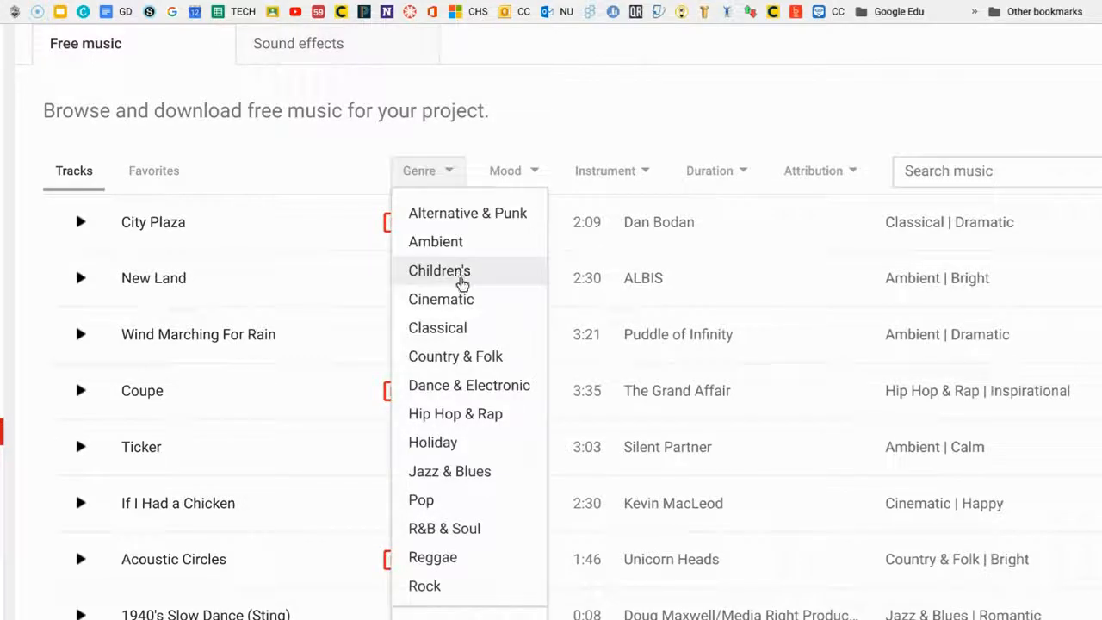
click(455, 302)
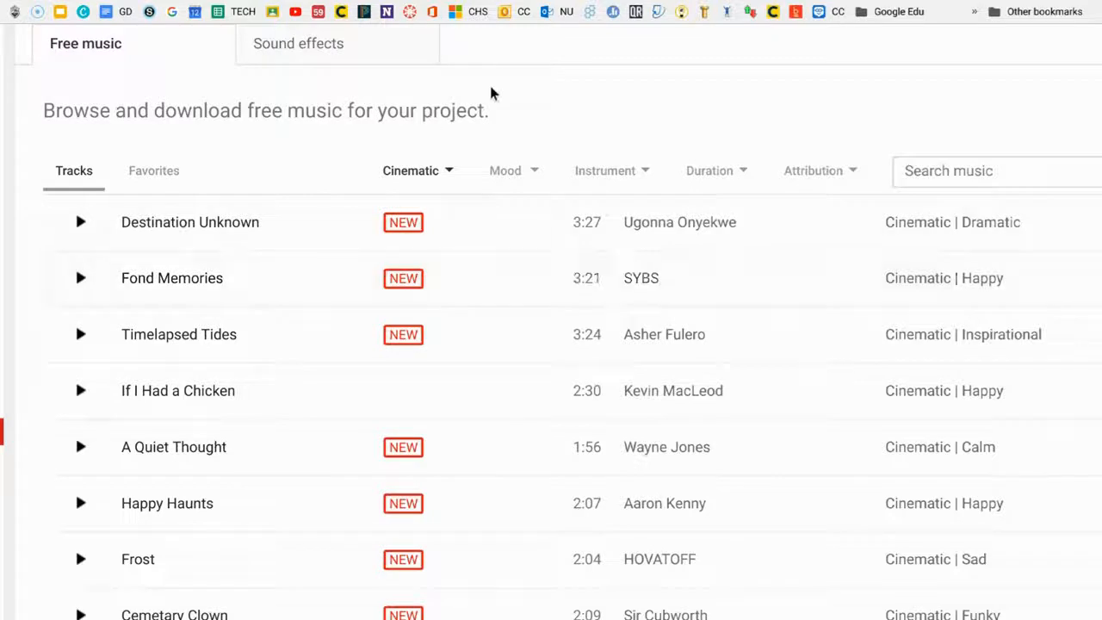
click(533, 173)
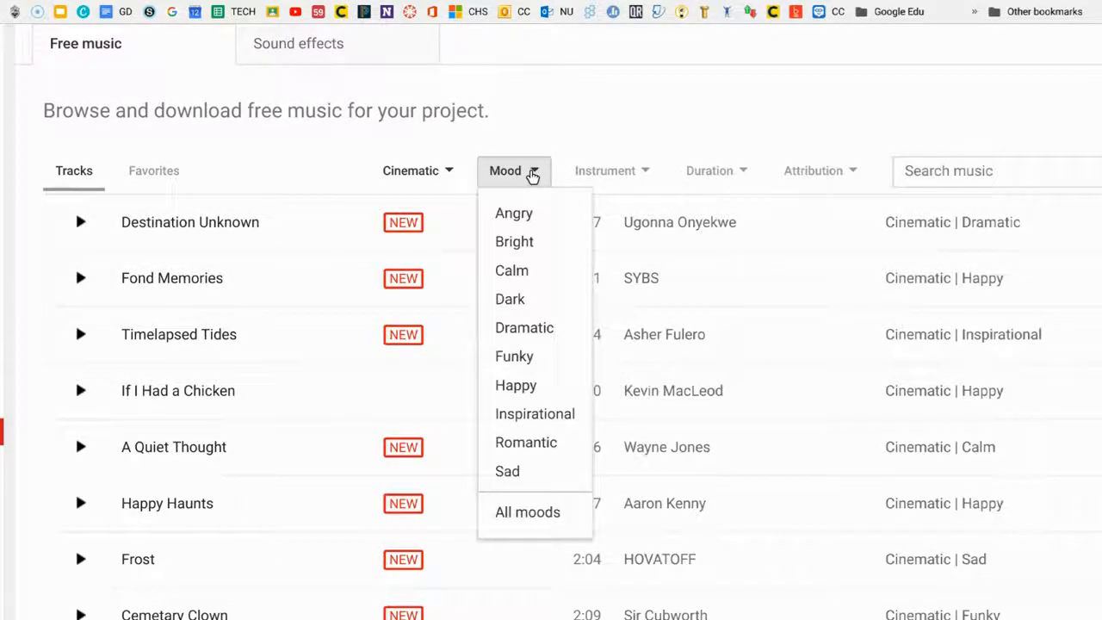
click(511, 242)
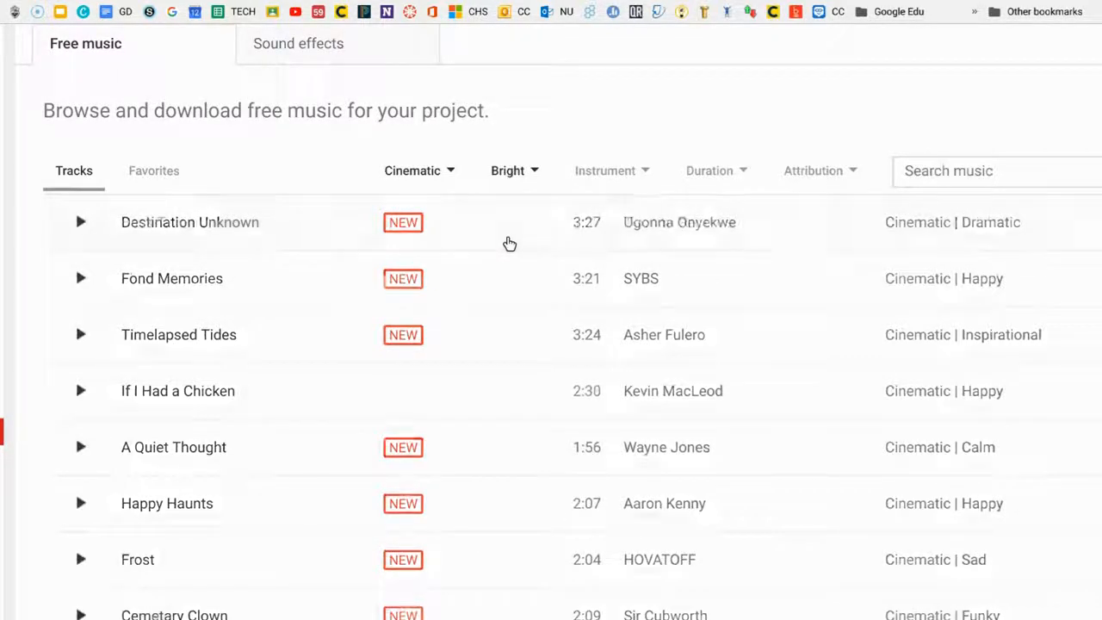
click(642, 171)
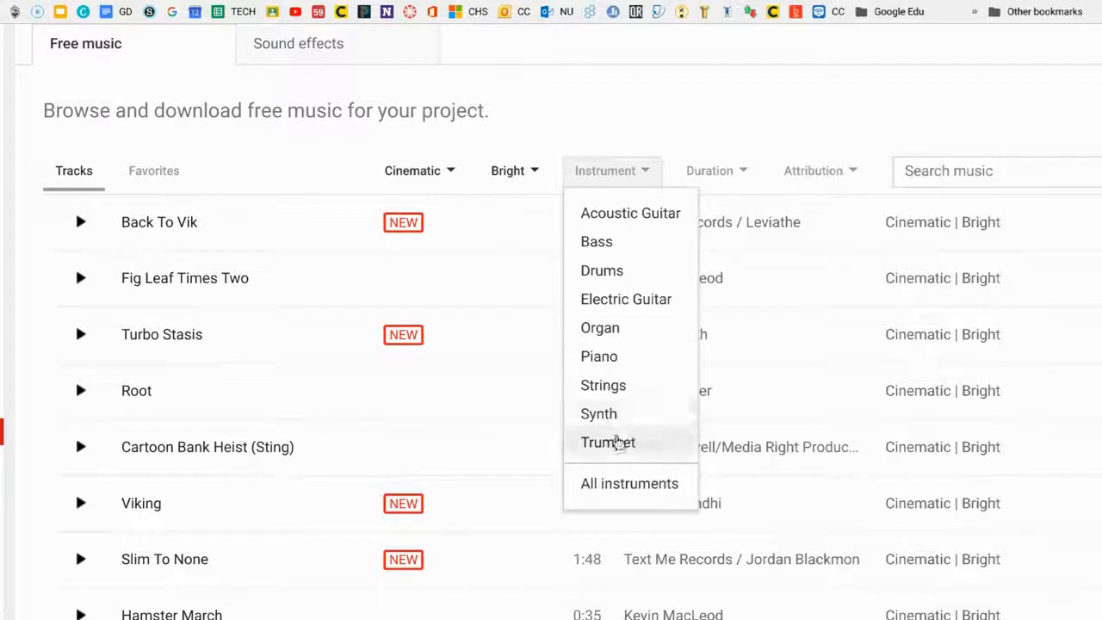
click(620, 440)
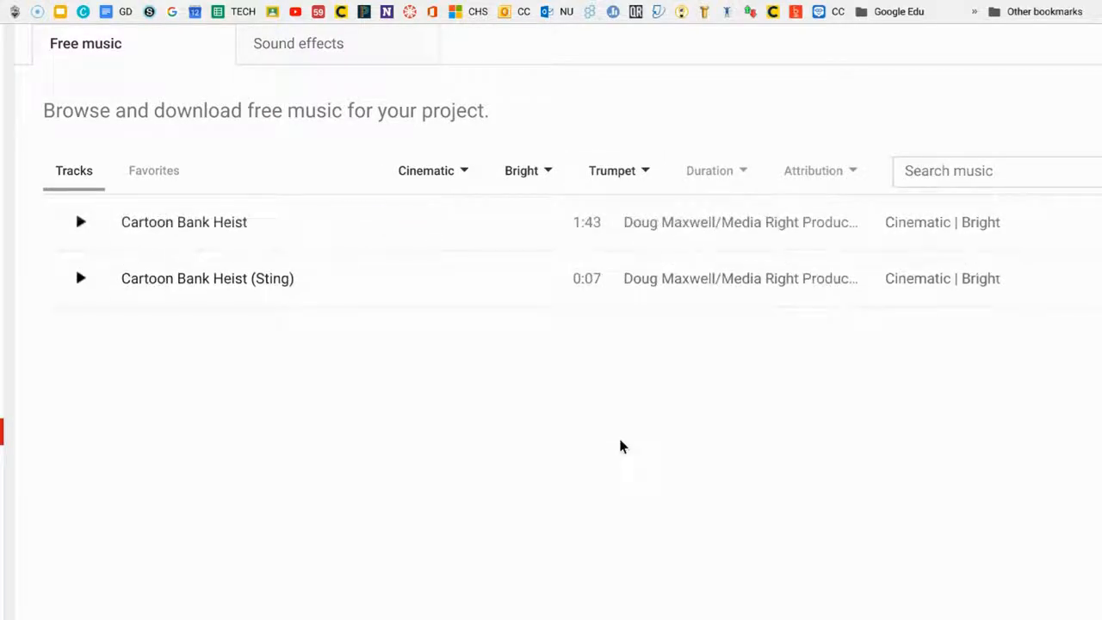
click(739, 175)
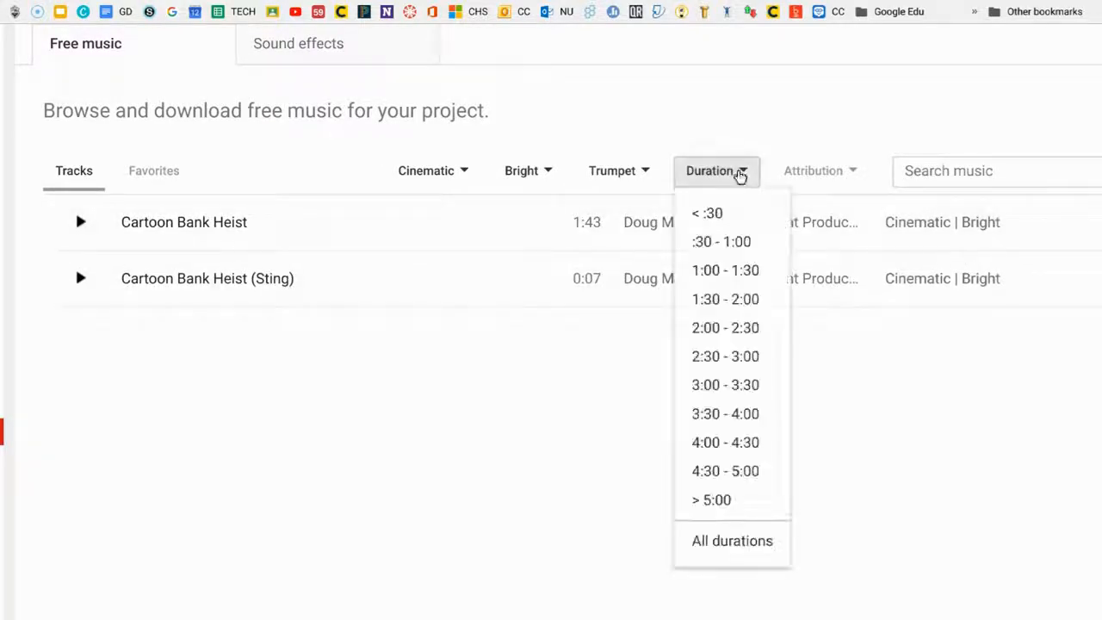
click(739, 172)
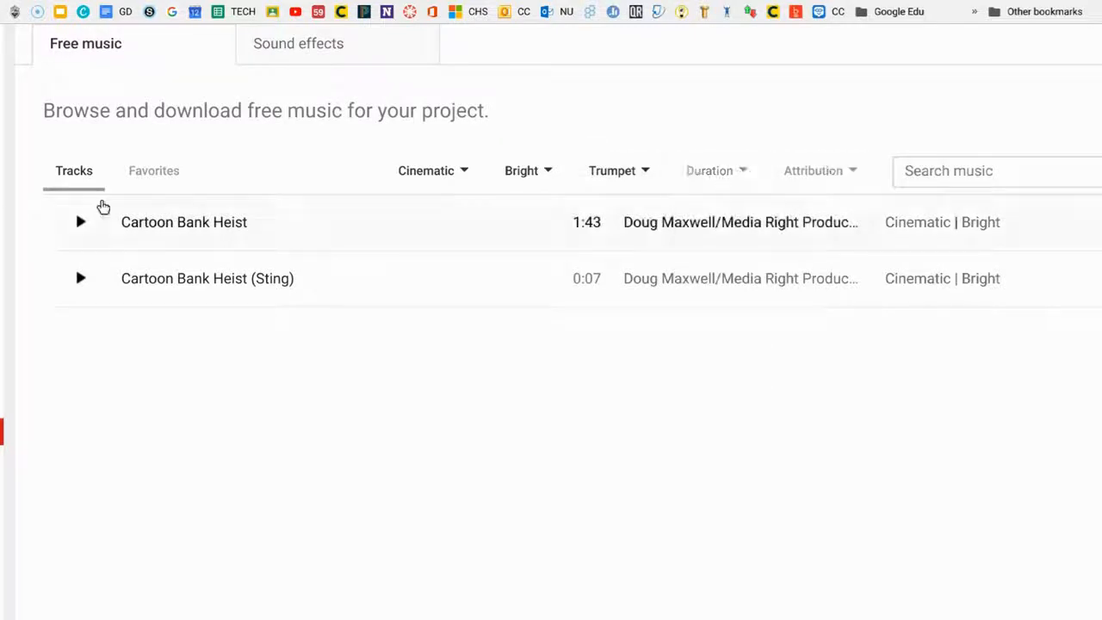
- Preview the Cartoon Bank Heist track and save it as Cartoon_Bank_Heist.mp3 in the Downloads folder
click(78, 221)
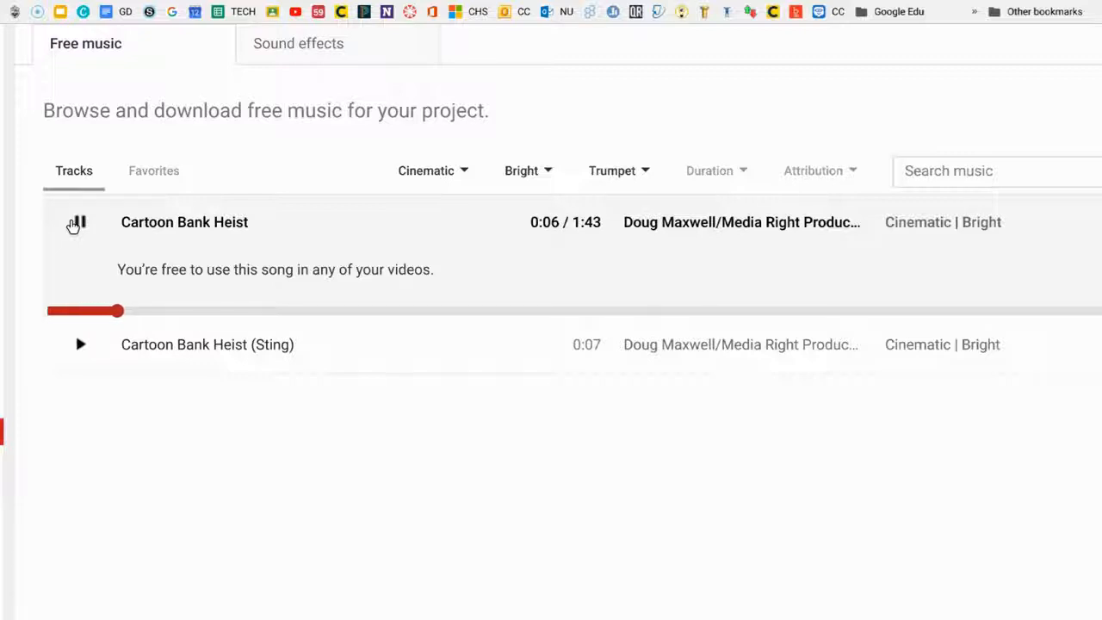
click(77, 222)
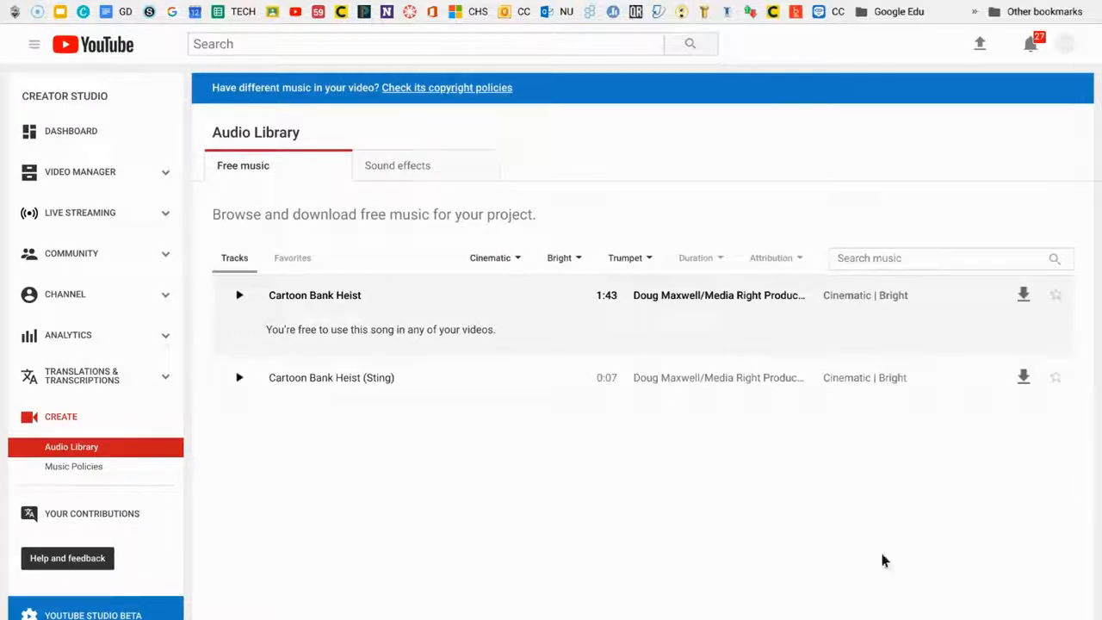
click(1021, 295)
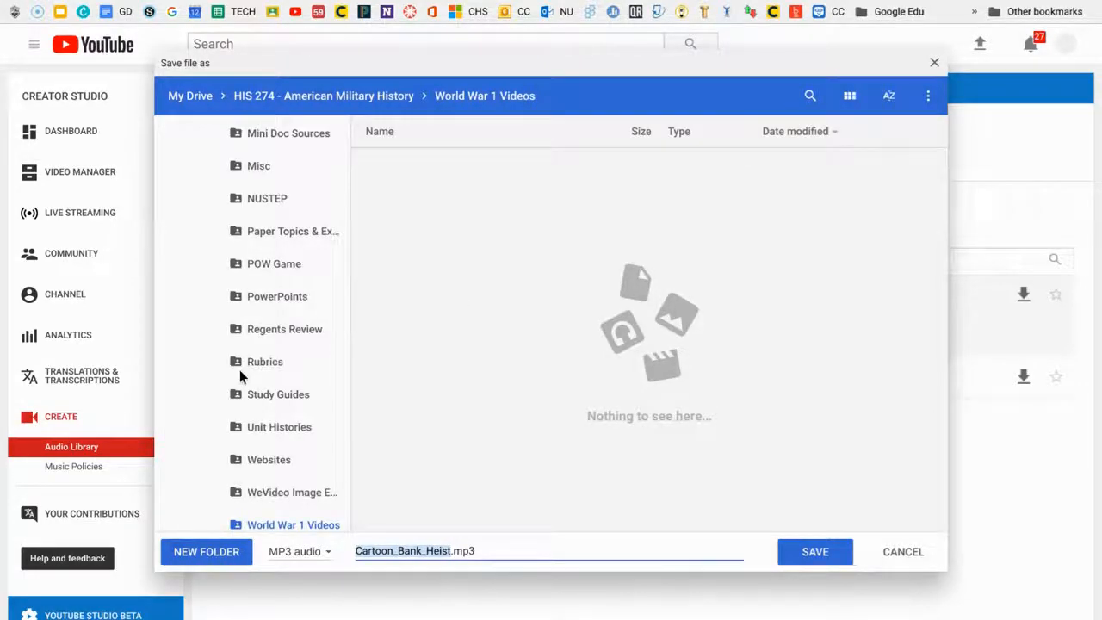
scroll(240, 372, down, 10)
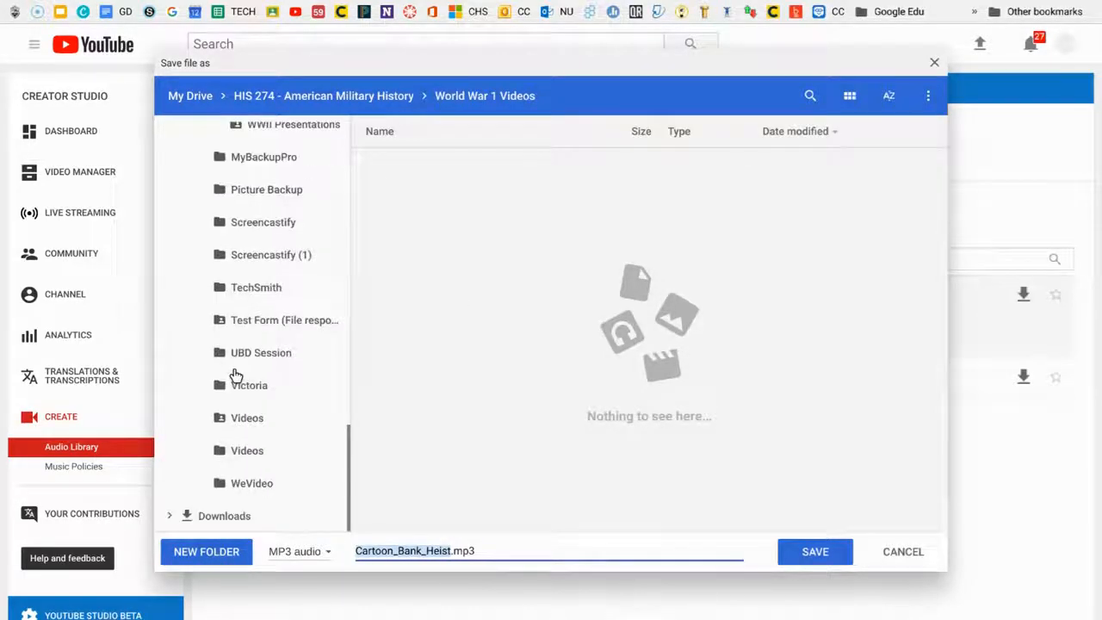
click(219, 516)
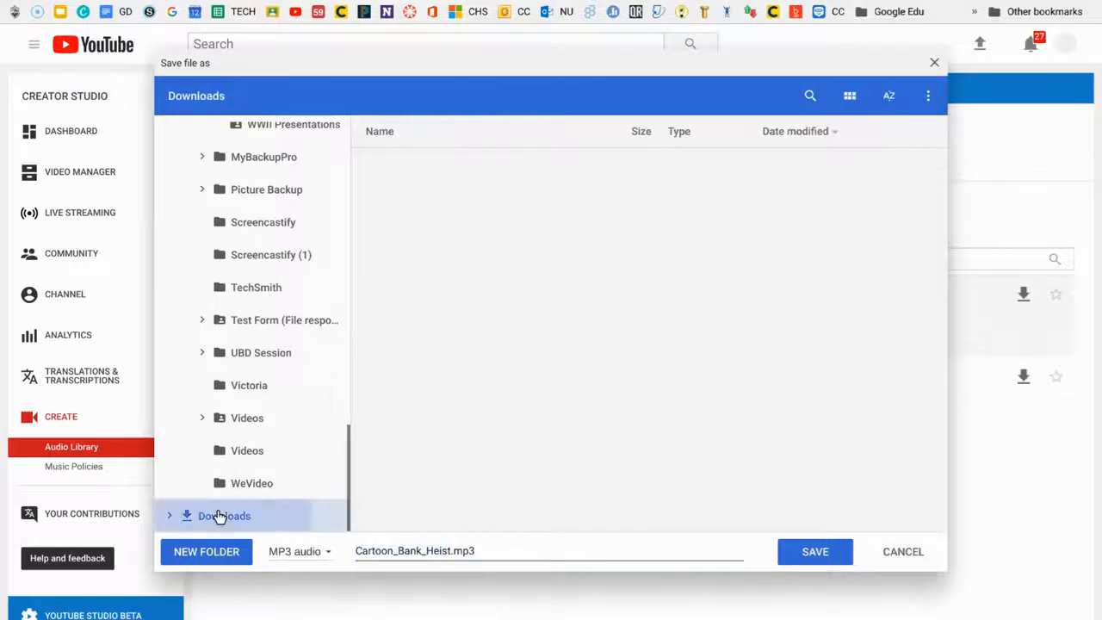
click(815, 552)
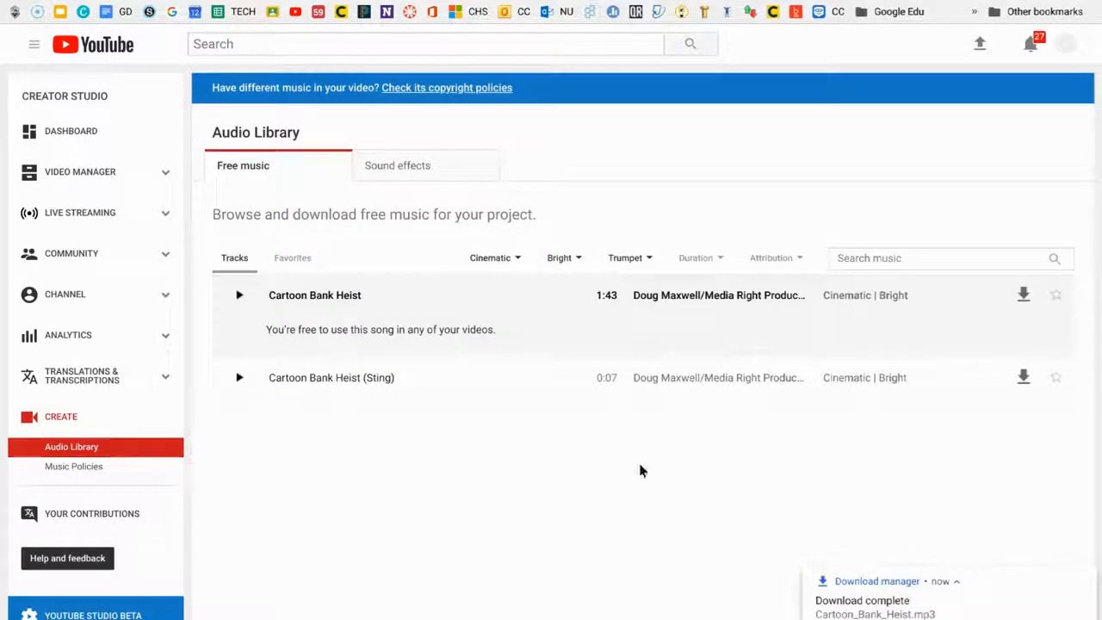
- Open the free sound effects and filter them by the Foley category
click(413, 168)
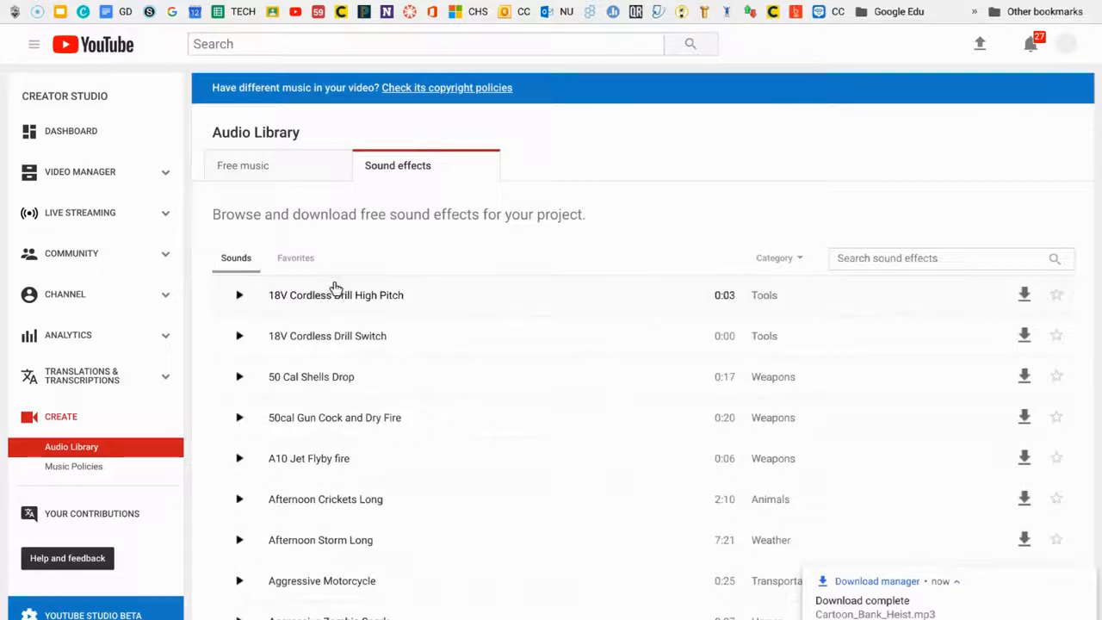
click(780, 258)
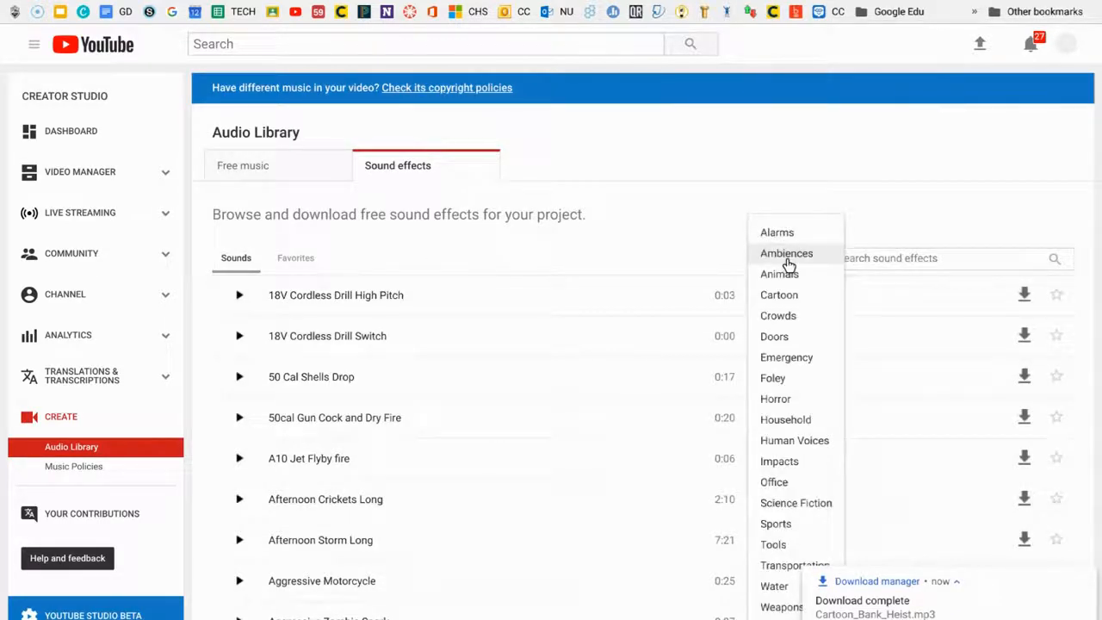
click(773, 379)
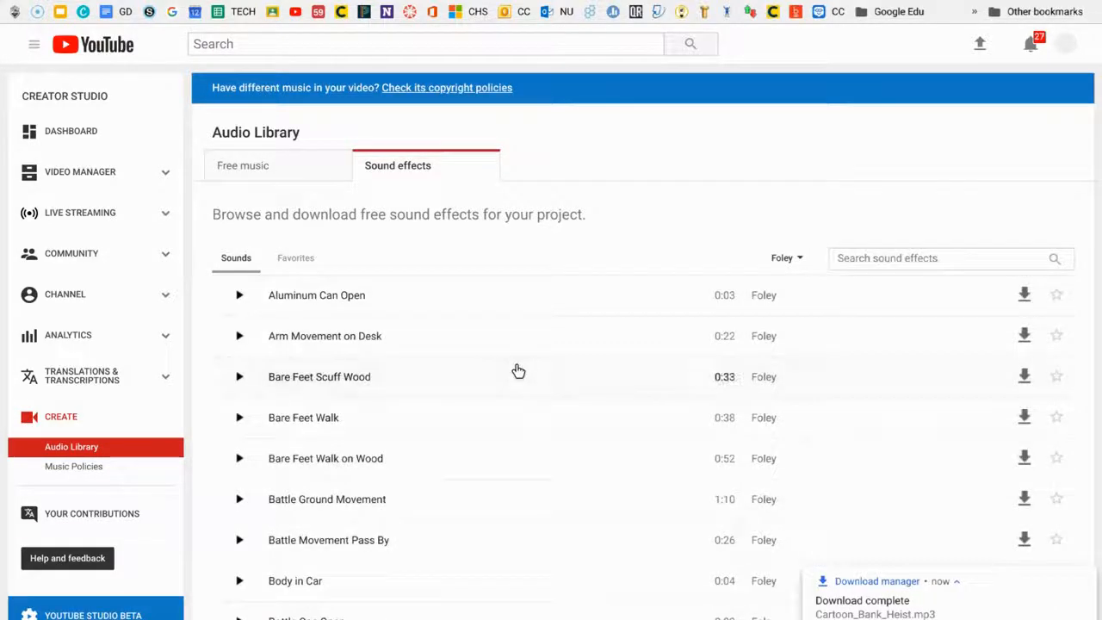
- Look through the Foley sound effects, previewing and pausing Climbing Stairs
scroll(517, 371, down, 3)
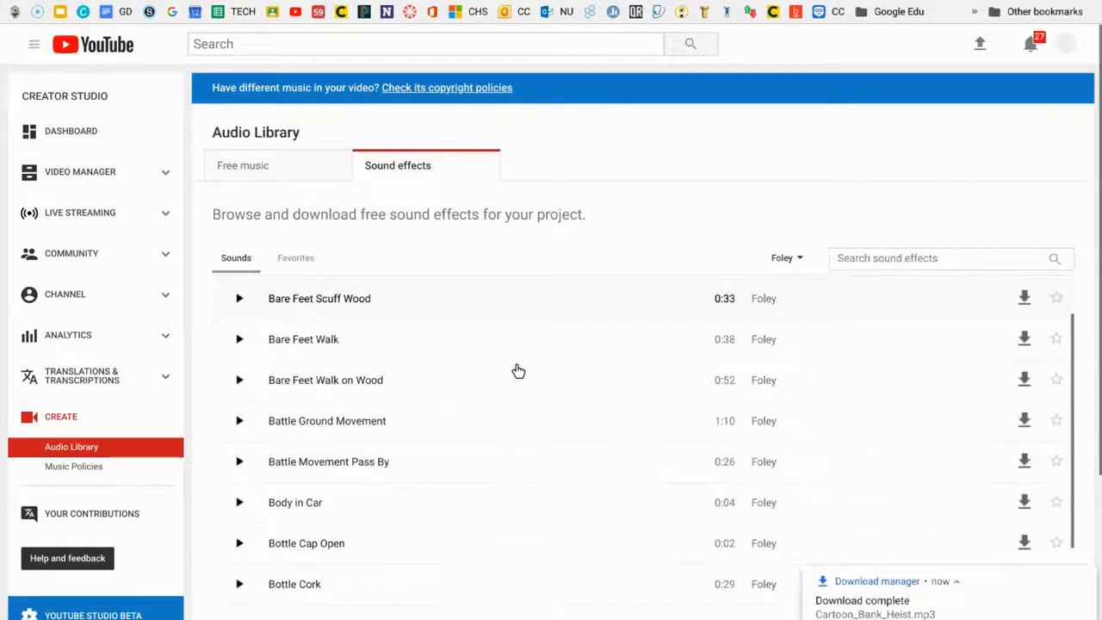
scroll(518, 370, up, 5)
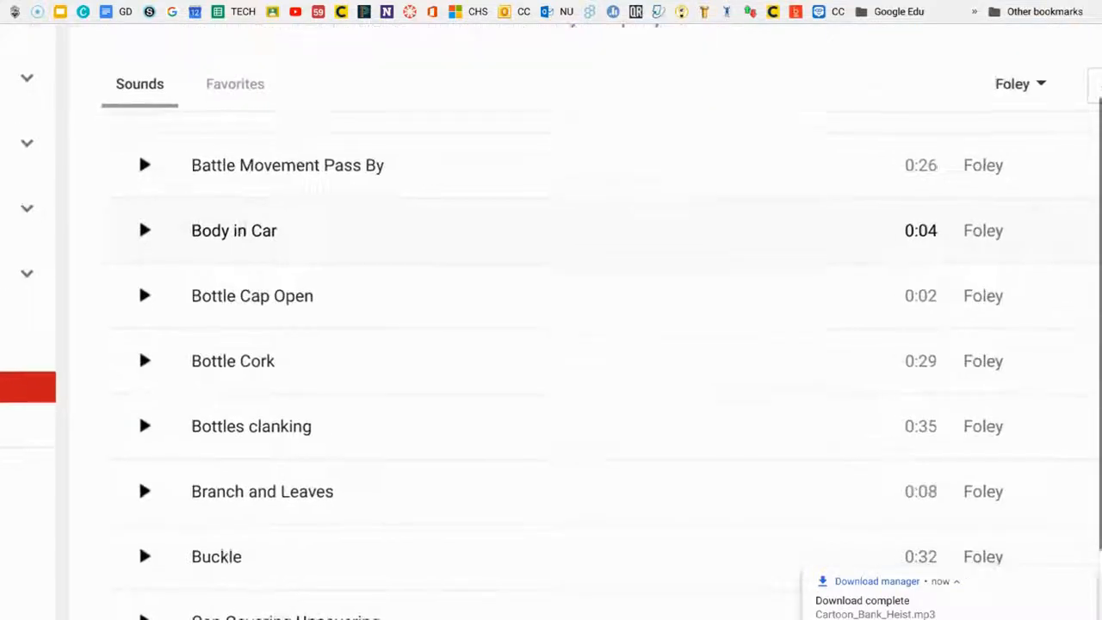
scroll(353, 440, down, 7)
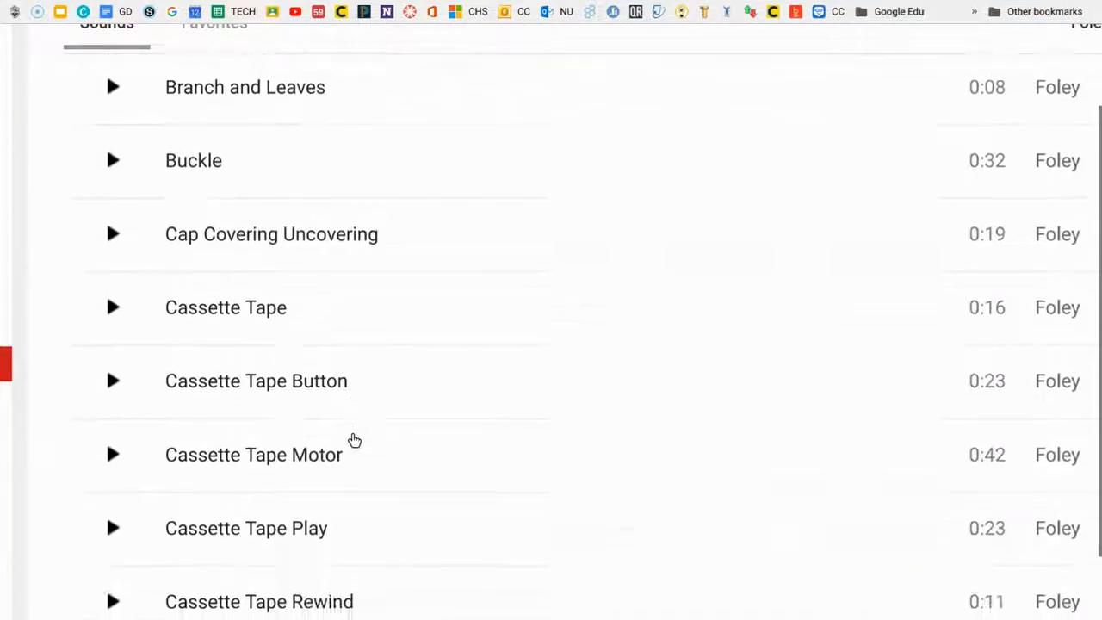
scroll(353, 440, down, 5)
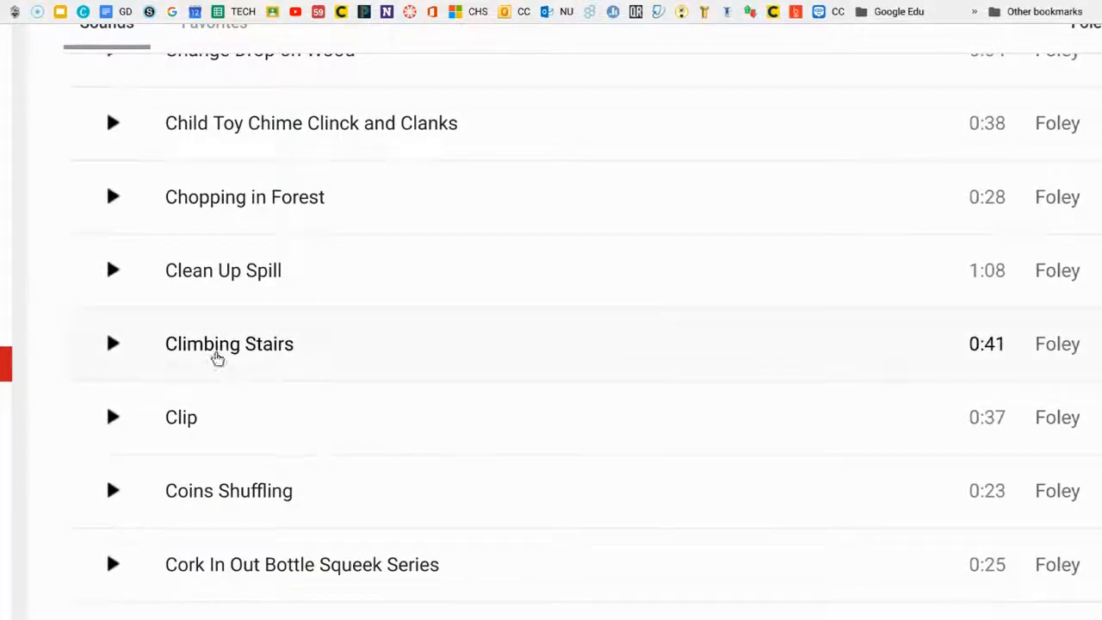
click(110, 344)
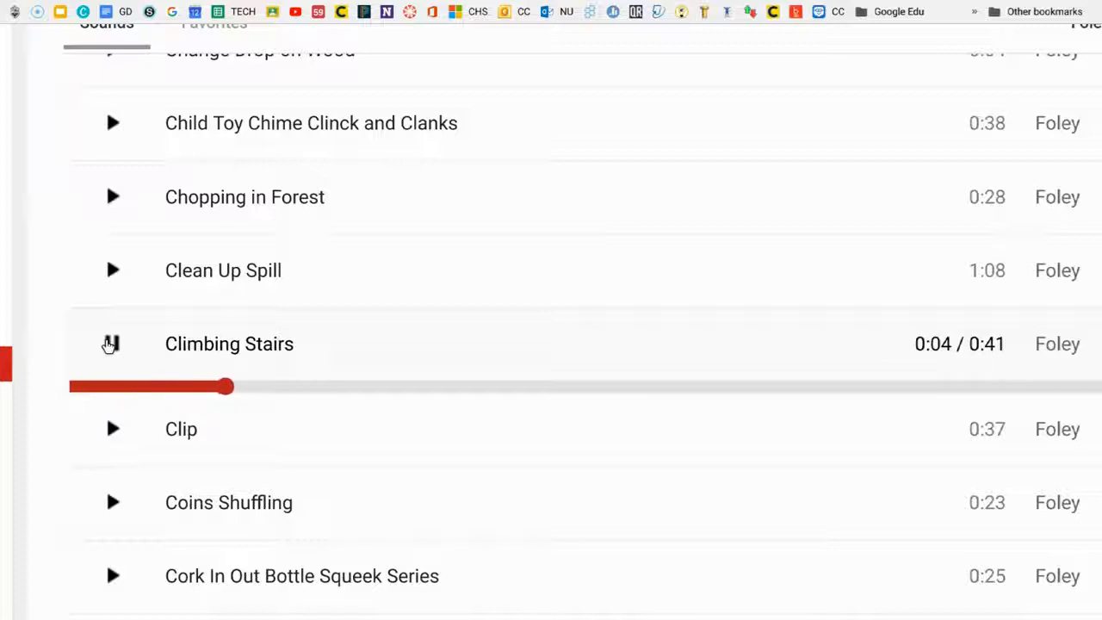
click(110, 345)
scroll(458, 353, down, 11)
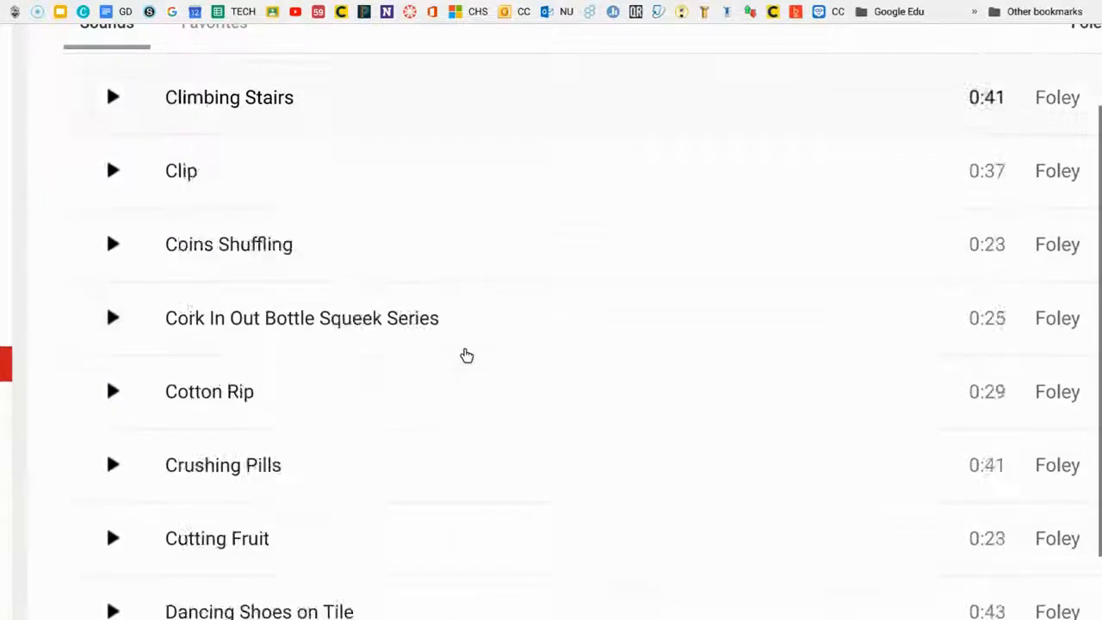
scroll(466, 356, down, 15)
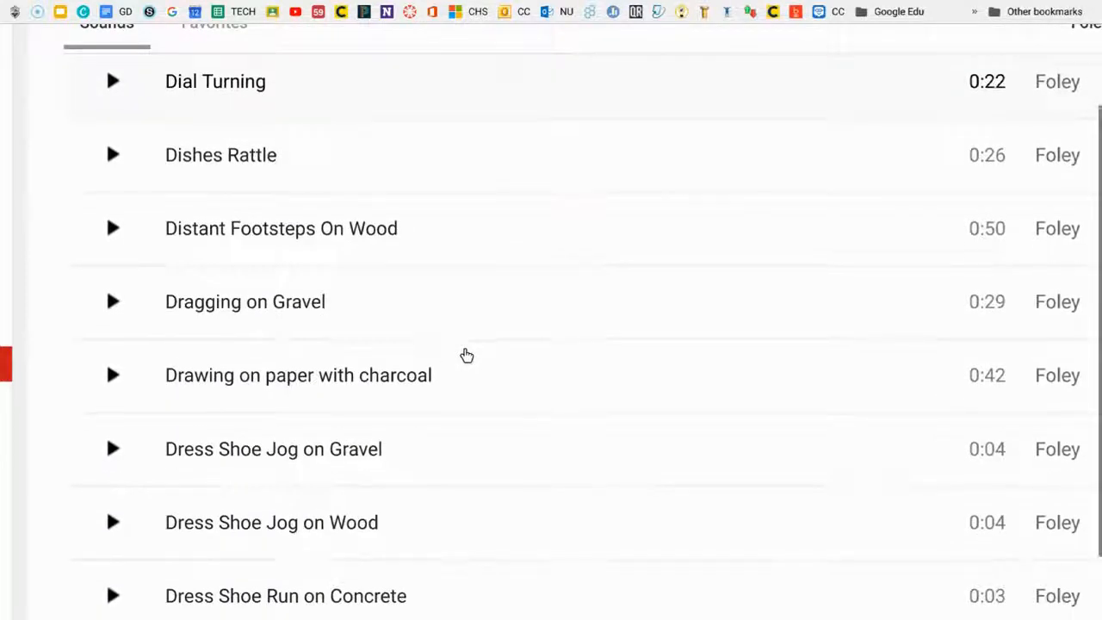
scroll(466, 356, down, 7)
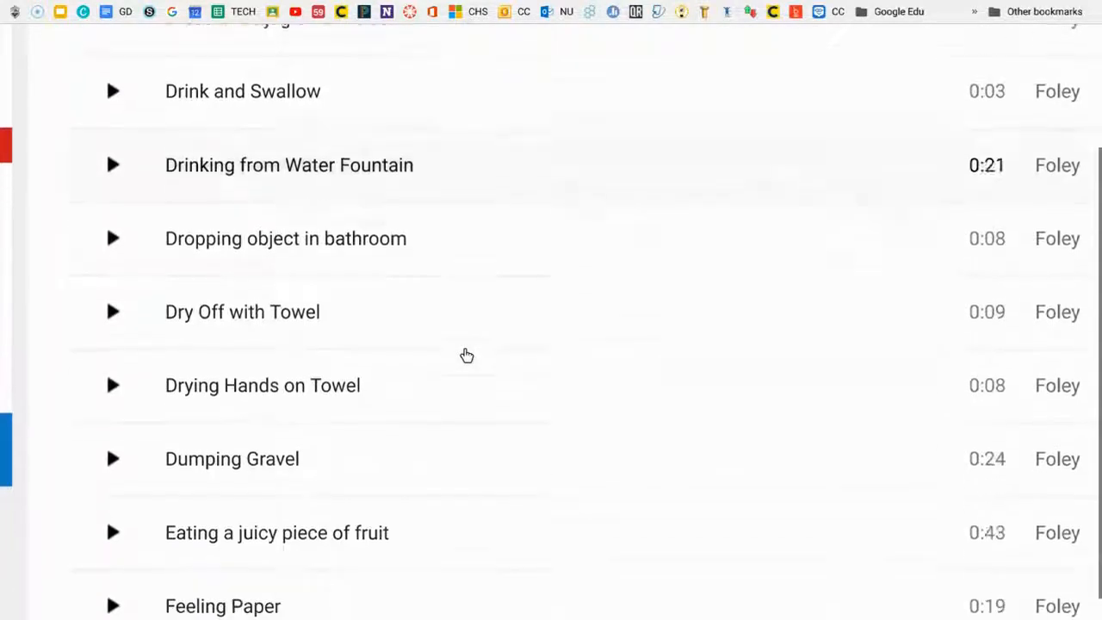
- Look further through the Foley sound effects, previewing and pausing Footsteps concrete
scroll(465, 356, down, 7)
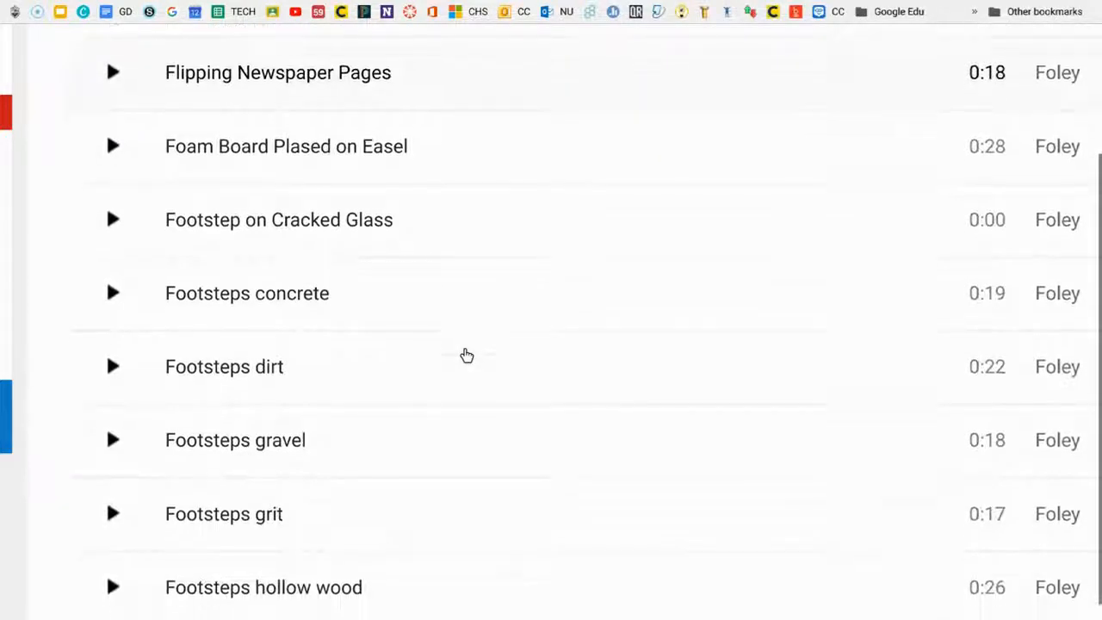
click(106, 293)
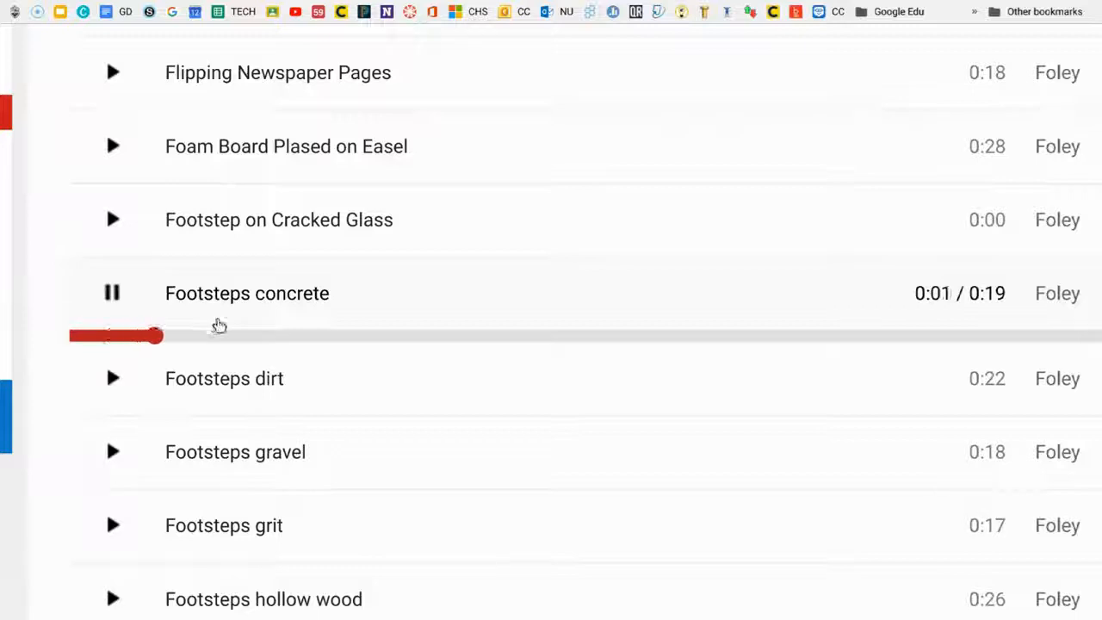
click(110, 293)
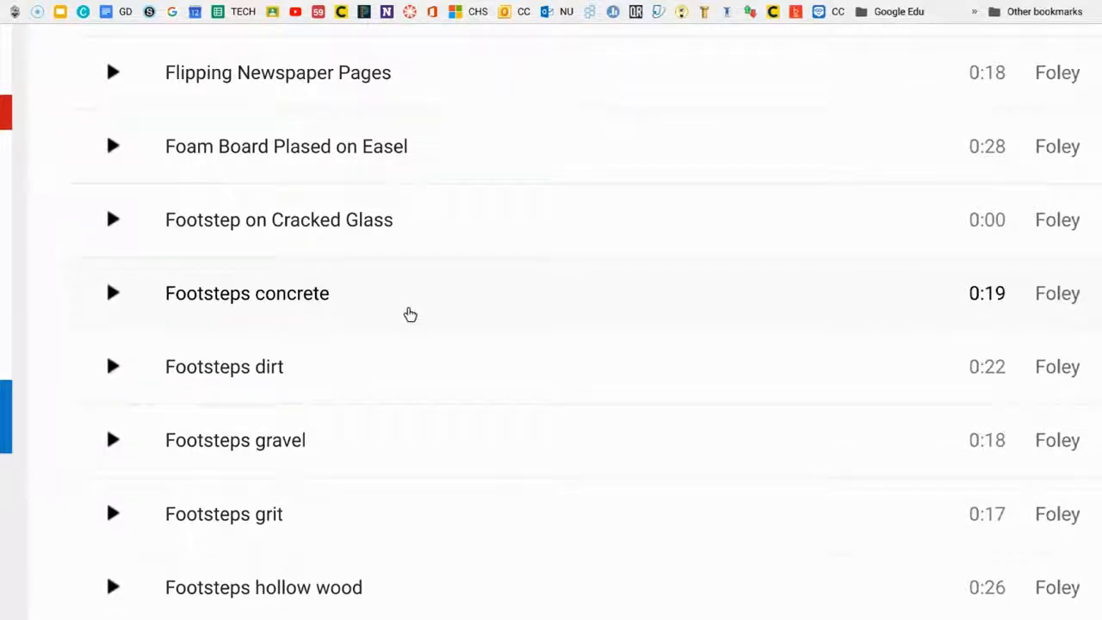
scroll(410, 314, up, 15)
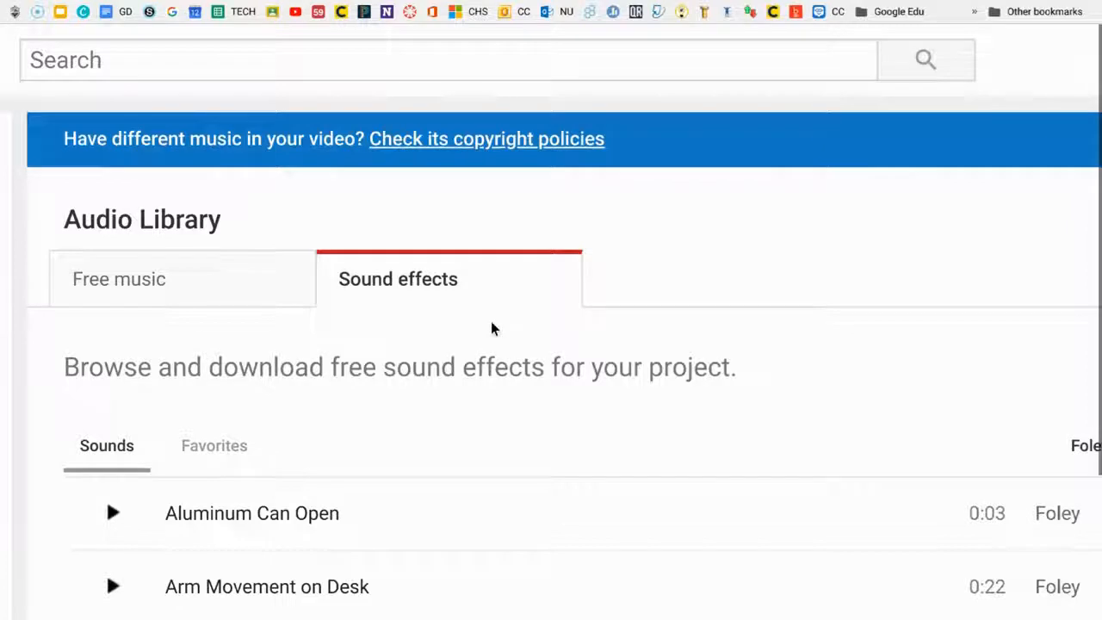
- Switch the sound effects category filter to Weather
scroll(493, 329, down, 5)
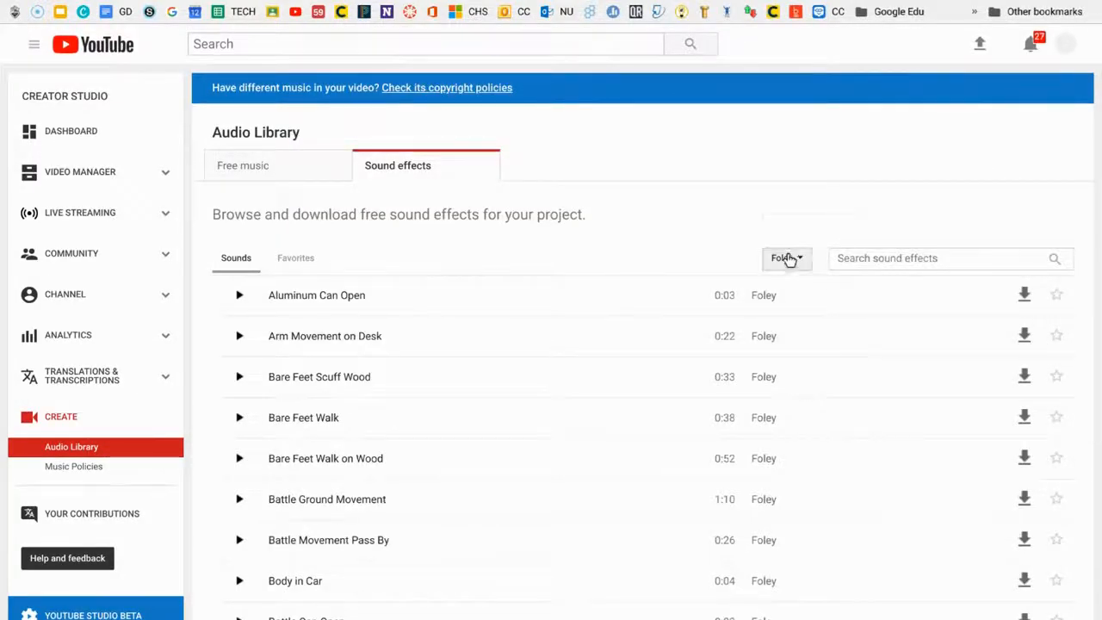
click(787, 258)
click(787, 605)
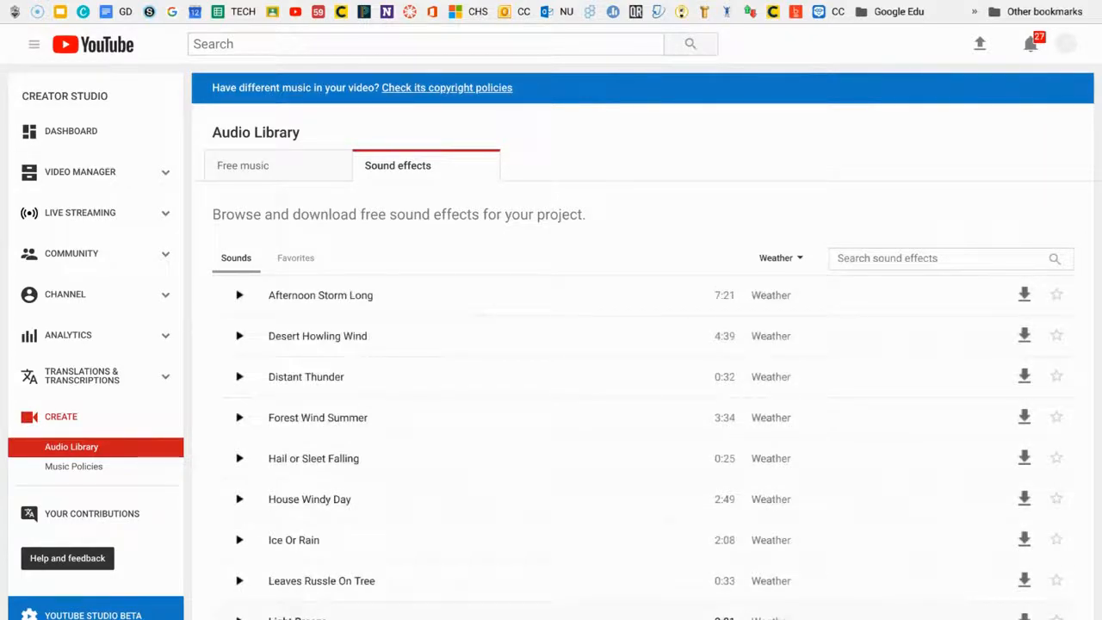
- Preview the Rain Heavy Loud weather effect and save it as Rain_Heavy_Loud.mp3 in the Downloads folder
scroll(568, 322, down, 3)
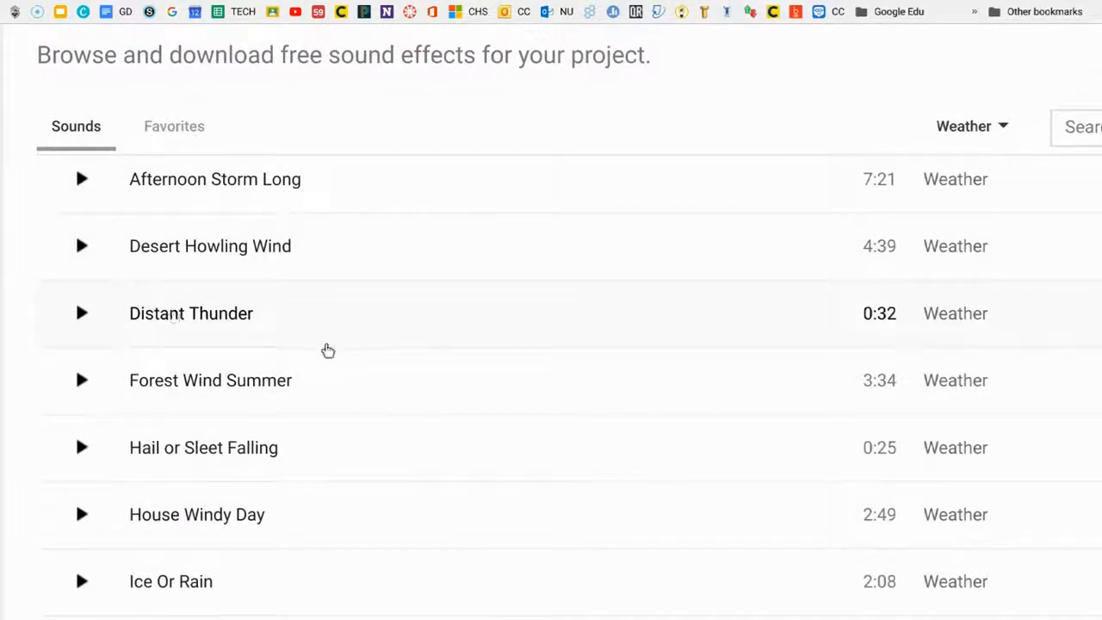
scroll(327, 349, down, 2)
scroll(328, 350, down, 5)
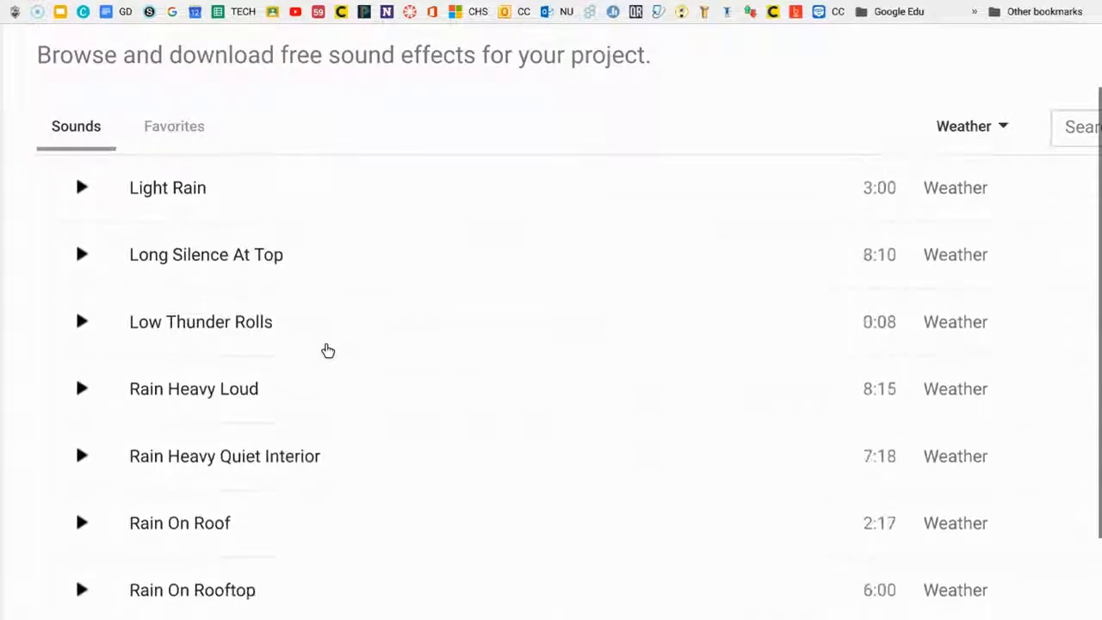
click(74, 379)
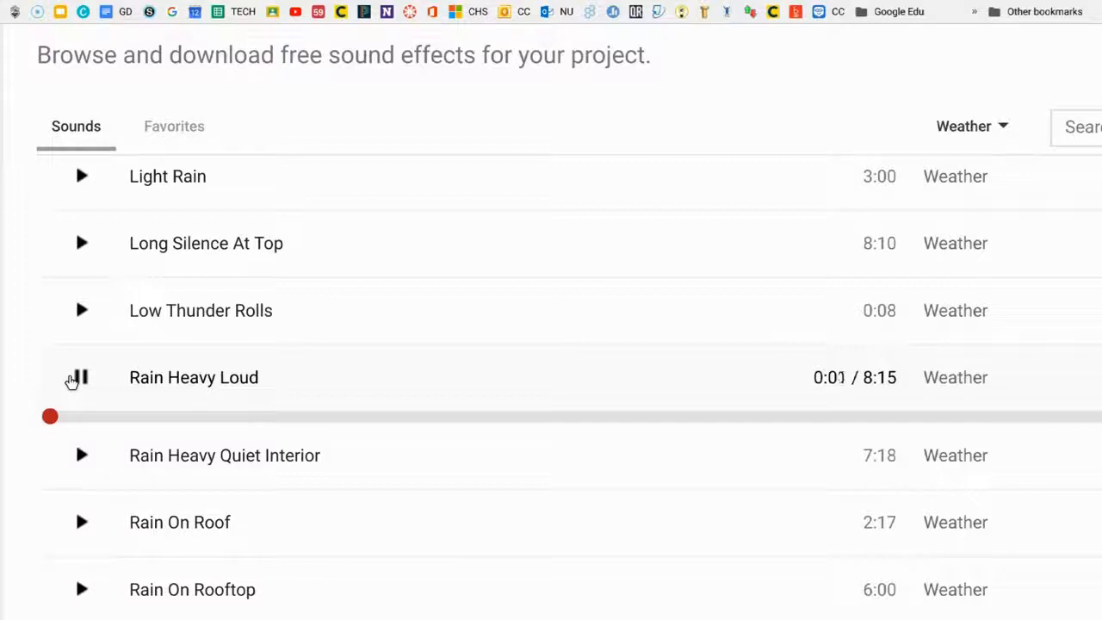
click(75, 379)
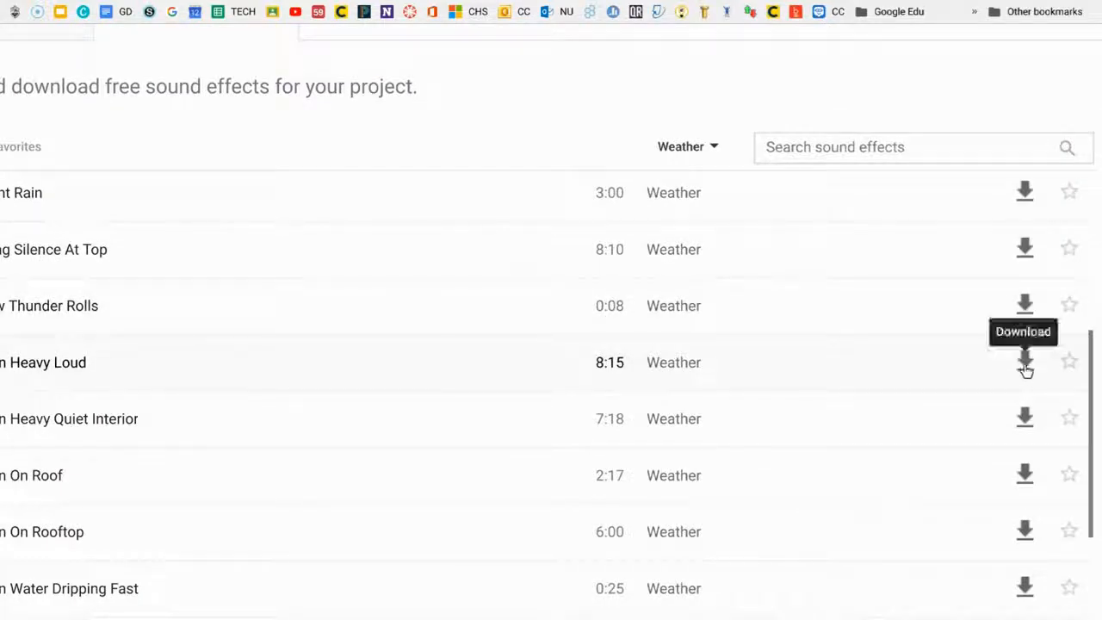
click(1026, 363)
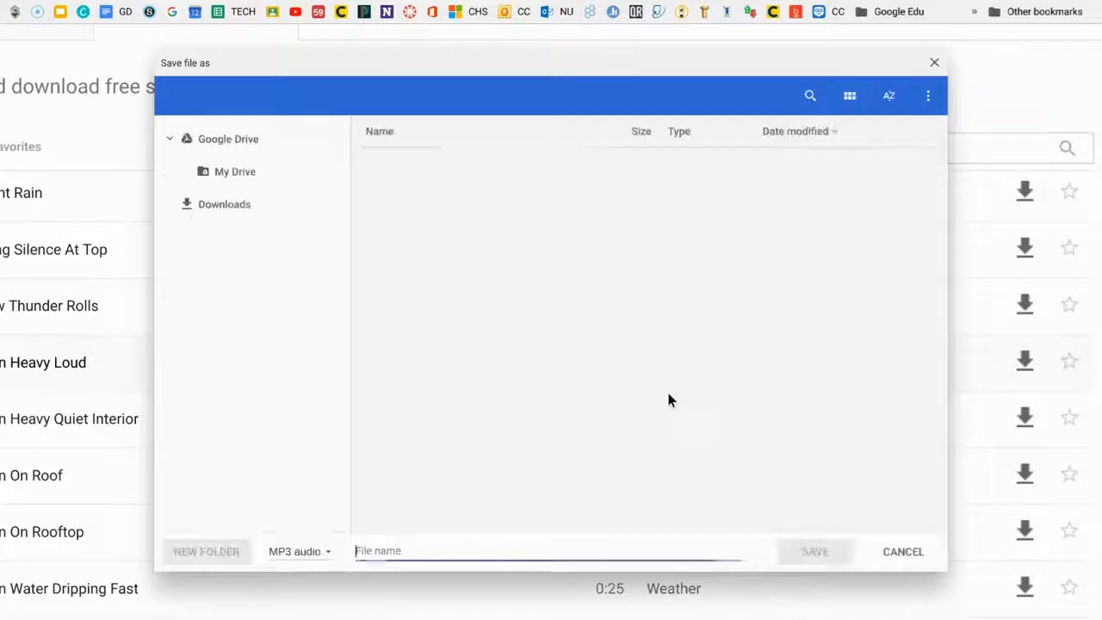
click(814, 551)
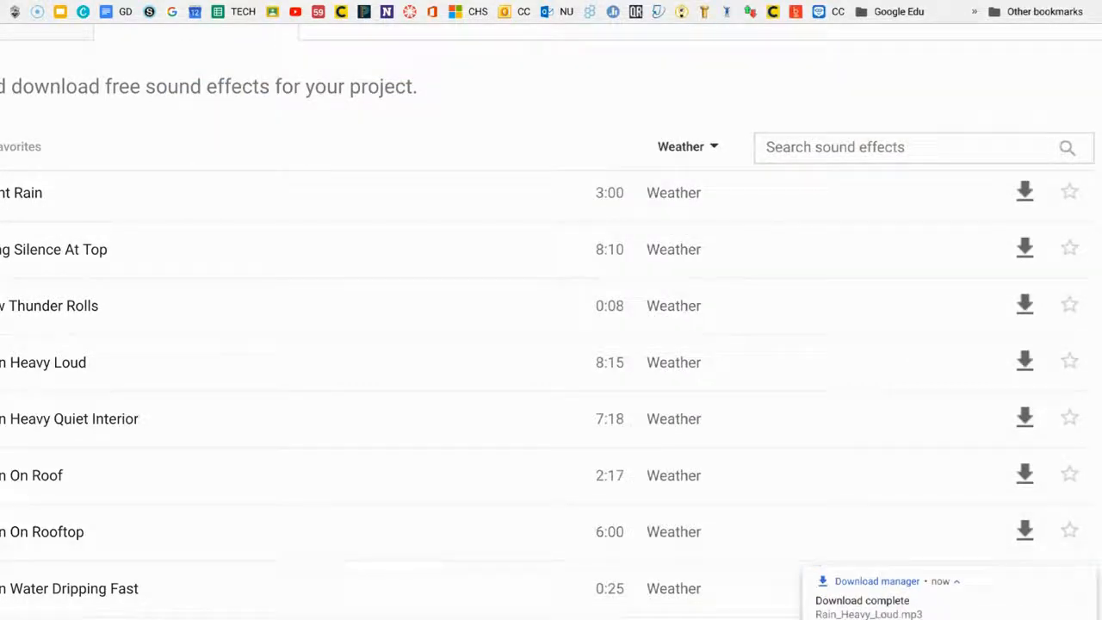
- Switch to the WeVideo project and import Rain_Heavy_Loud.mp3 from the Downloads folder into My media
key(ctrl+Tab)
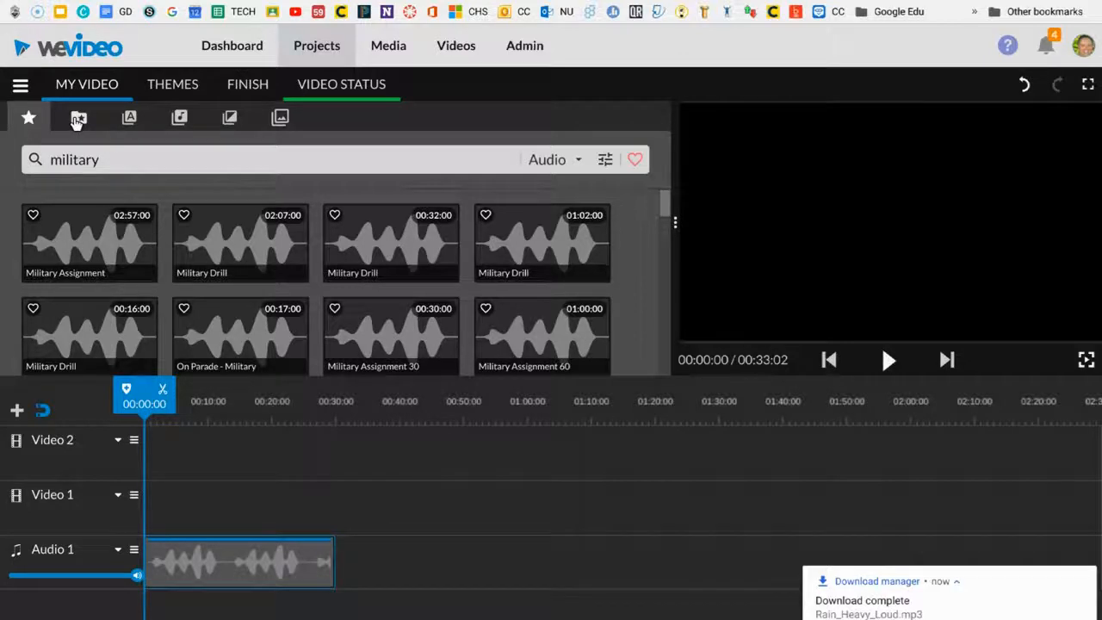
click(77, 119)
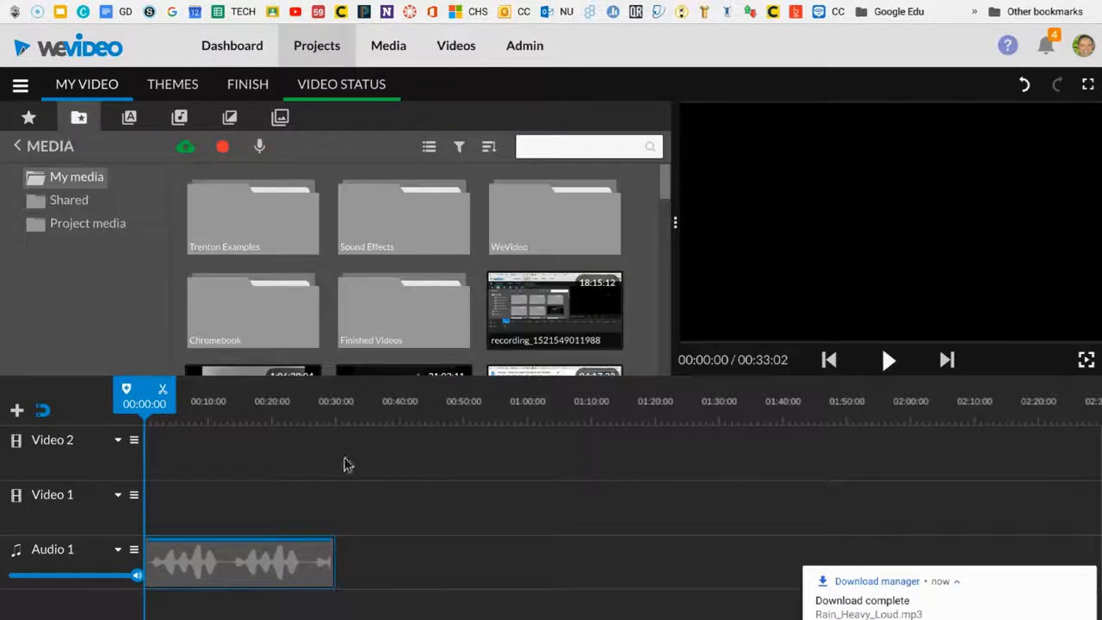
click(186, 148)
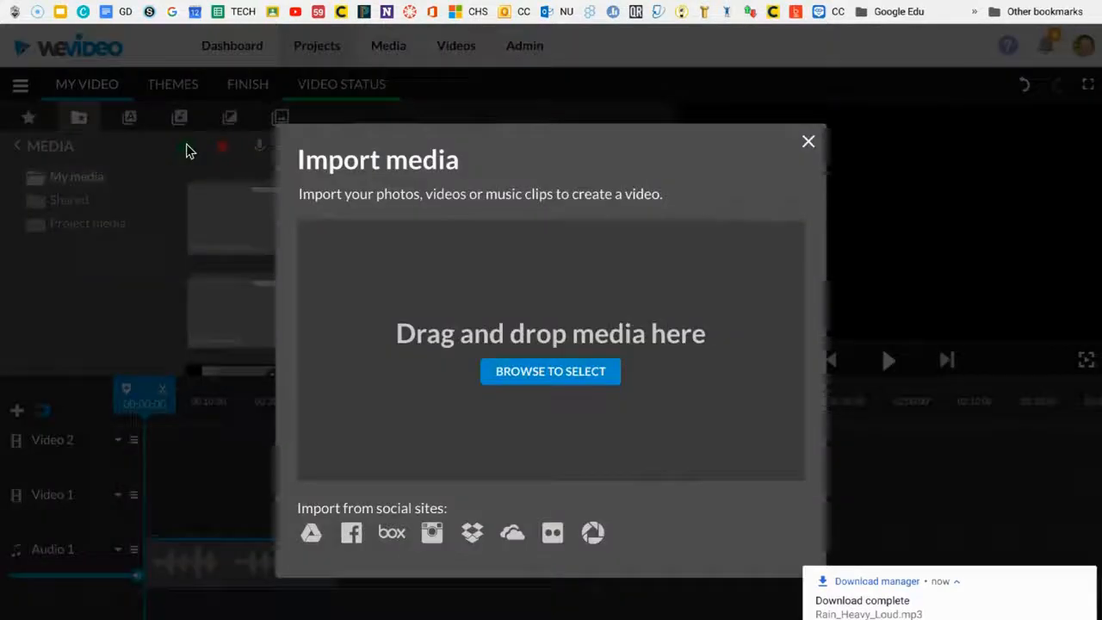
click(550, 373)
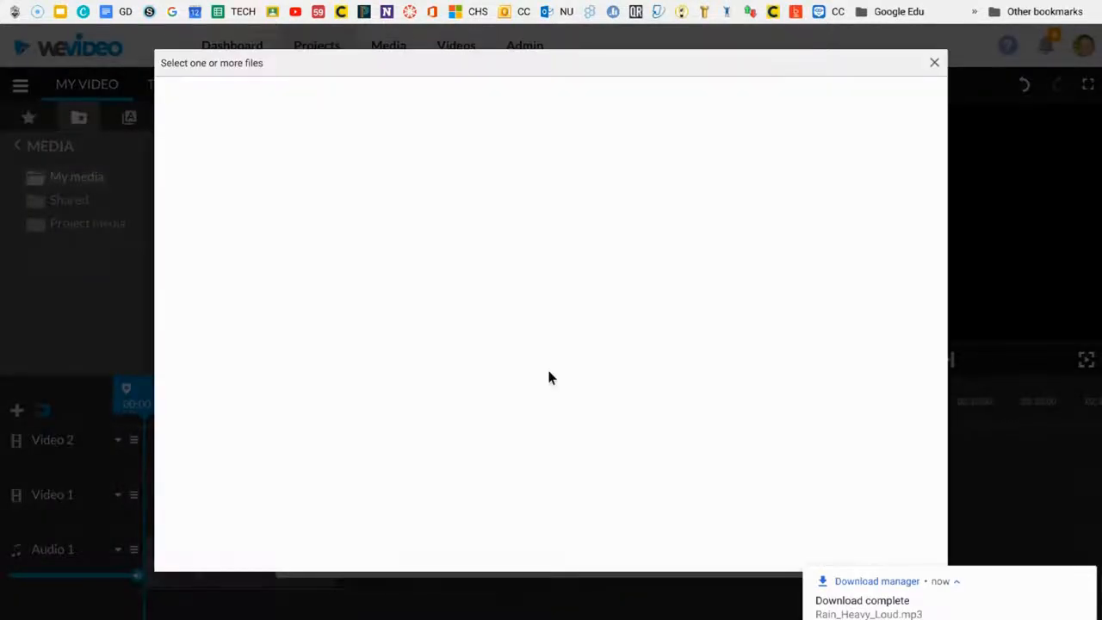
click(1083, 579)
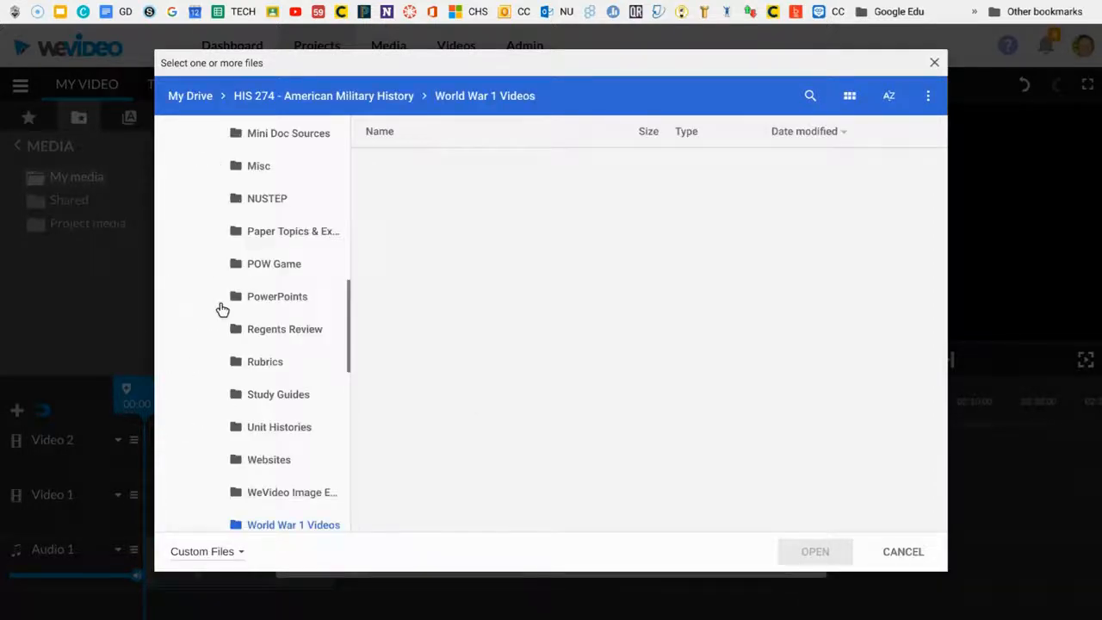
scroll(273, 416, down, 5)
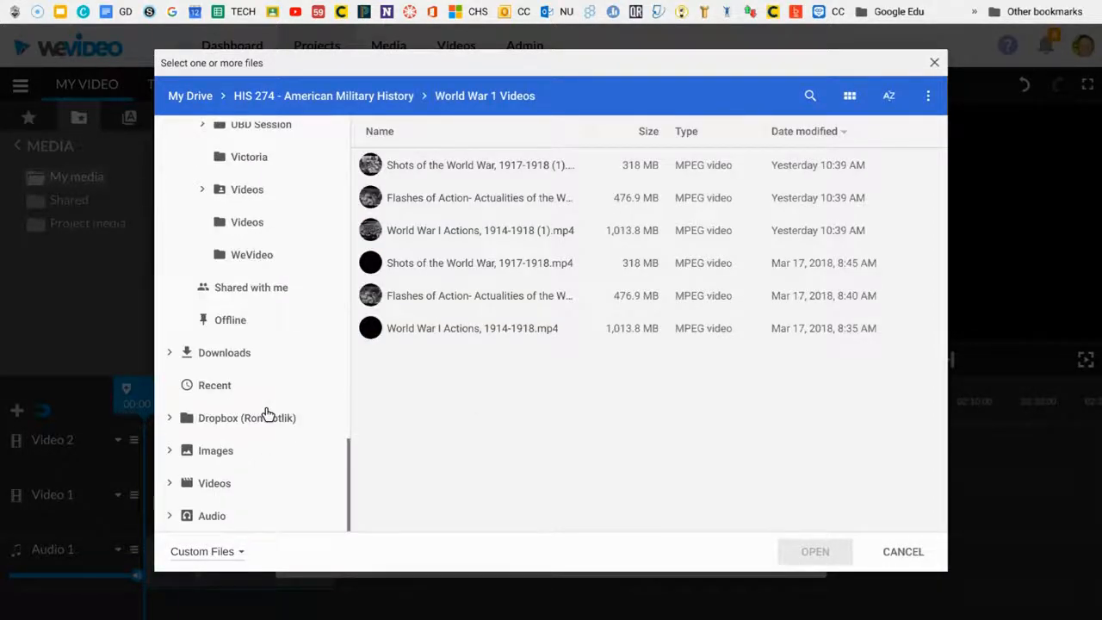
click(223, 355)
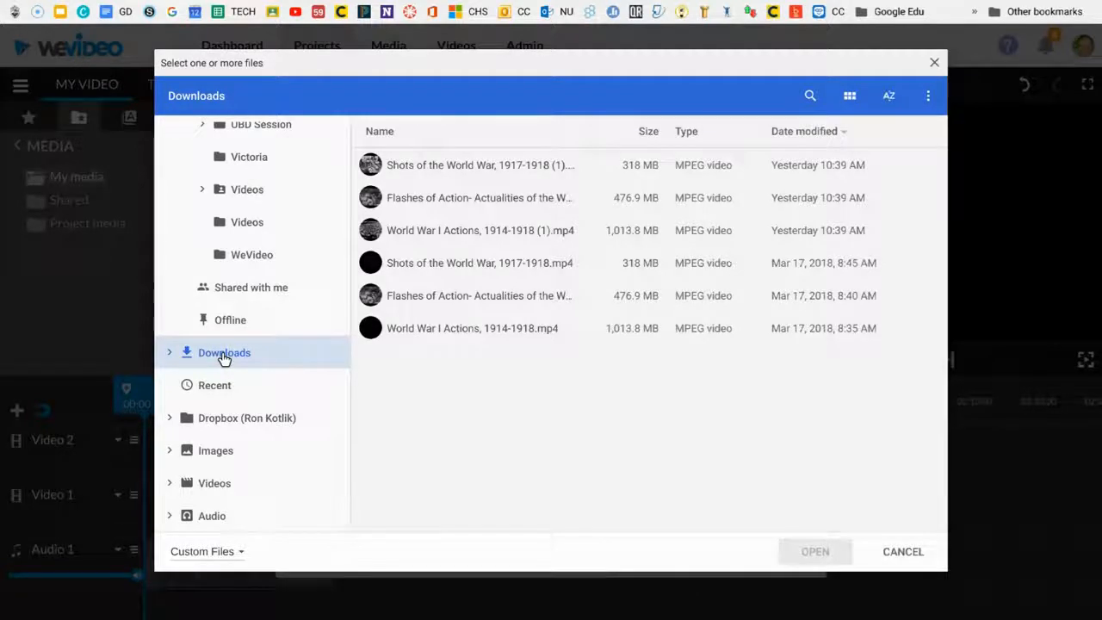
click(449, 230)
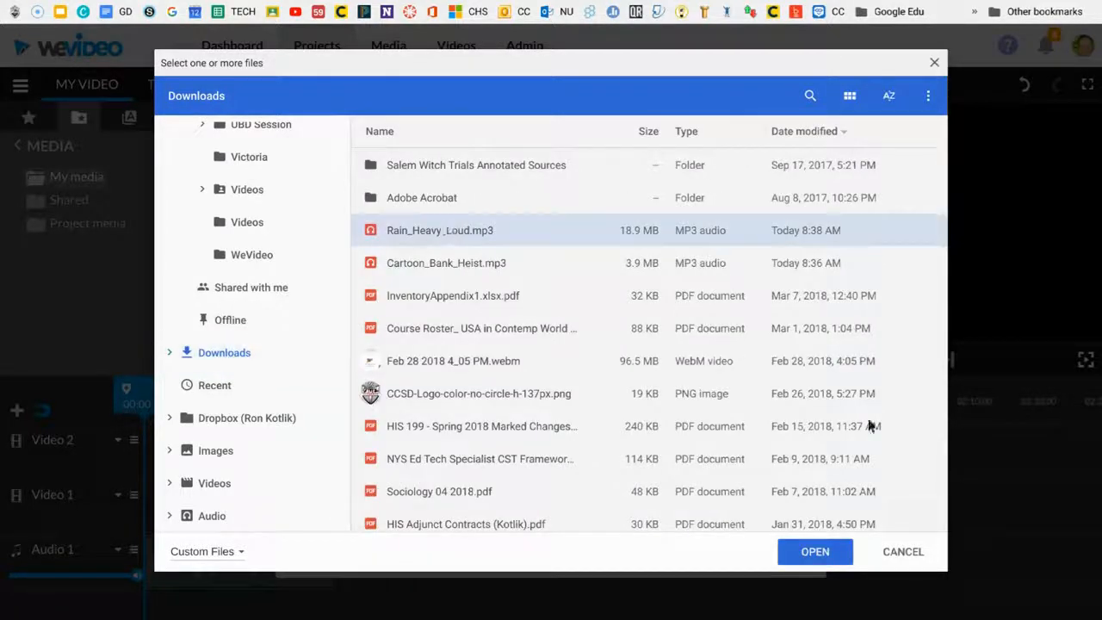
click(817, 551)
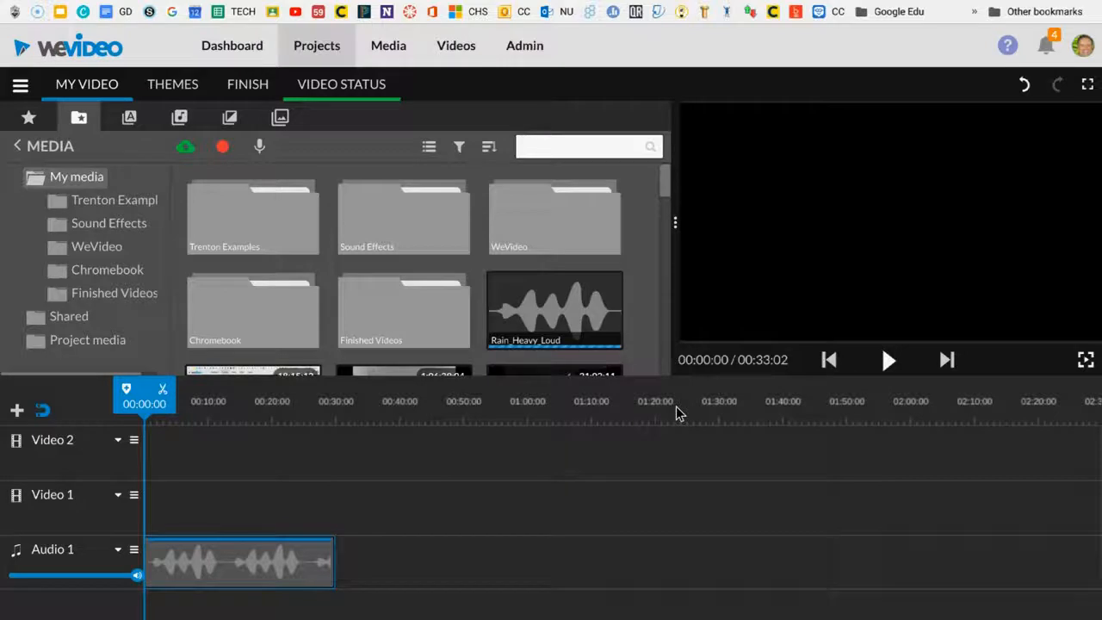
- Try to place Rain_Heavy_Loud on the timeline, and add a new audio track titled Audio 2
drag(560, 285, 371, 511)
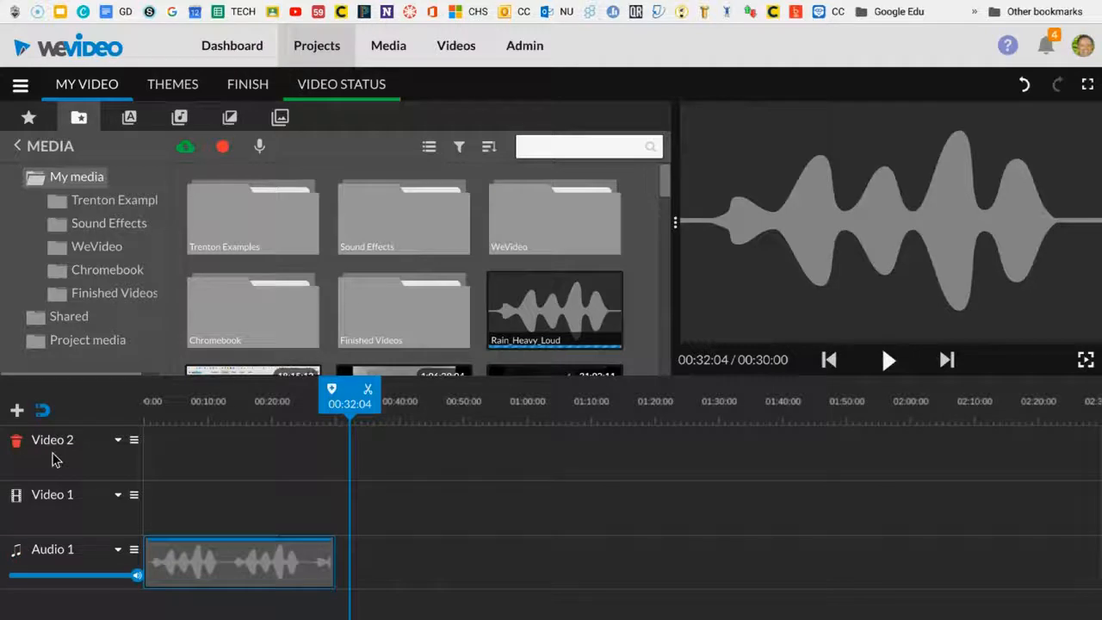
click(17, 411)
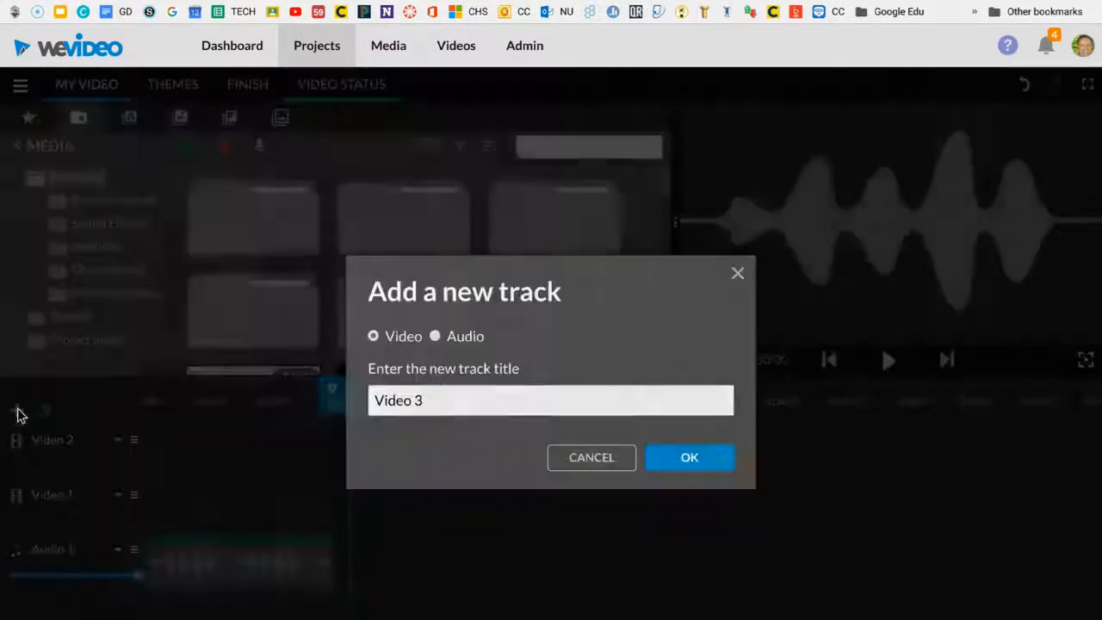
click(434, 336)
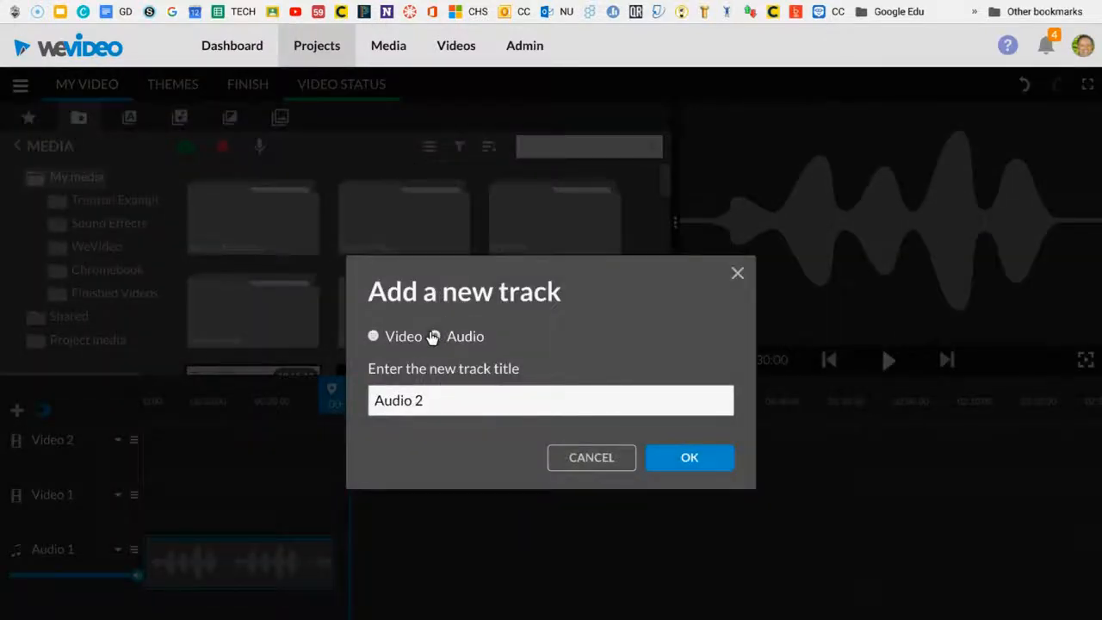
click(691, 457)
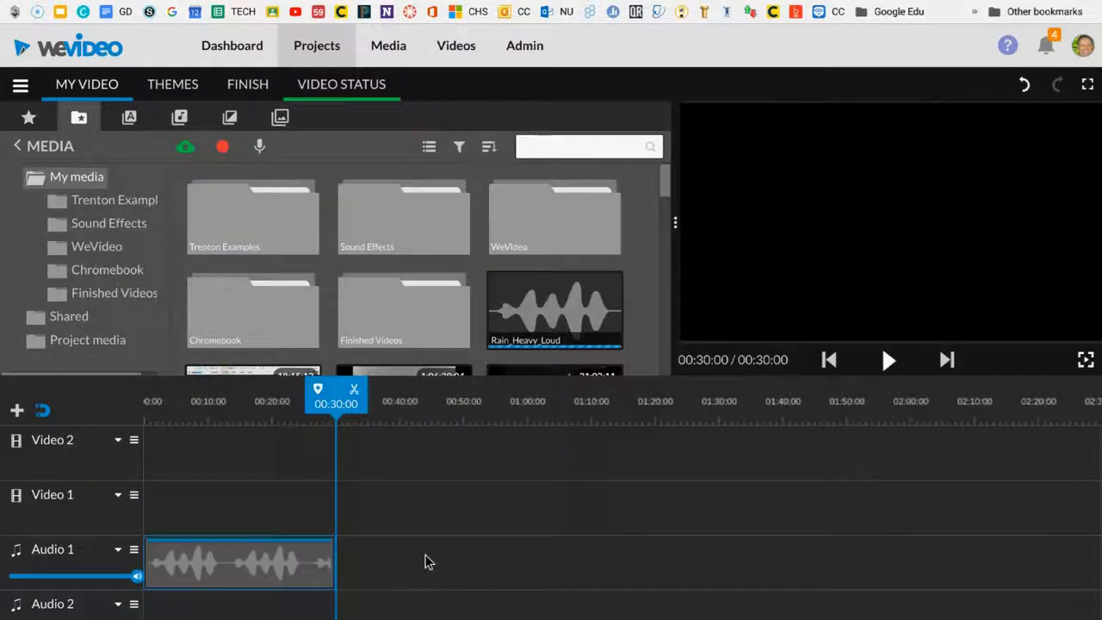
- Place Rain_Heavy_Loud on Audio 1 directly after the existing clip and play the timeline around where the clips meet
drag(551, 305, 343, 545)
drag(322, 393, 255, 388)
click(888, 359)
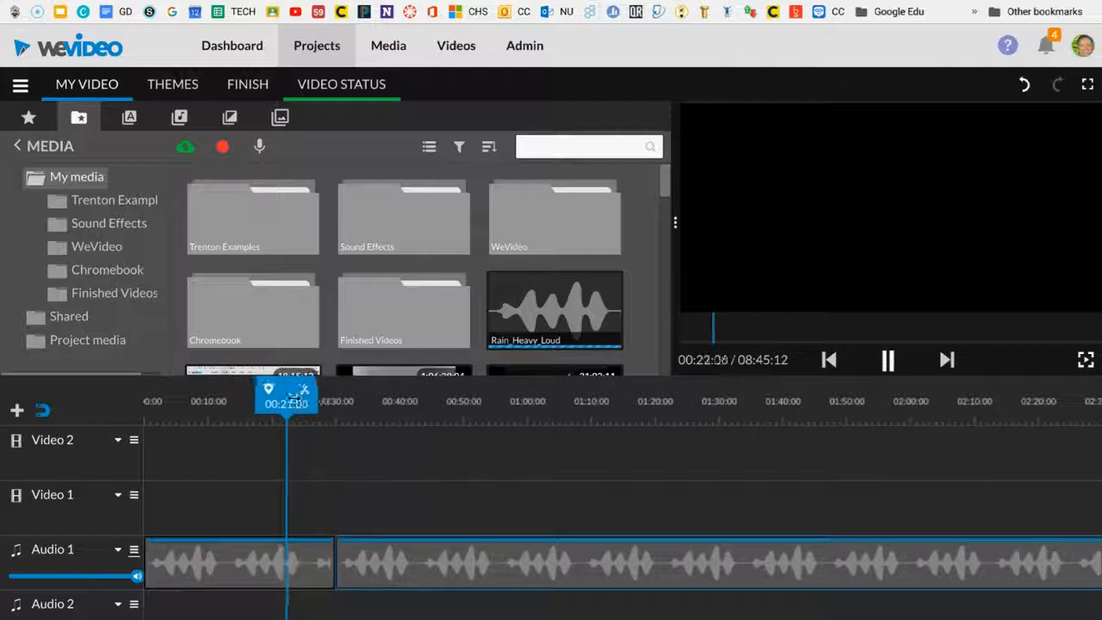
click(347, 403)
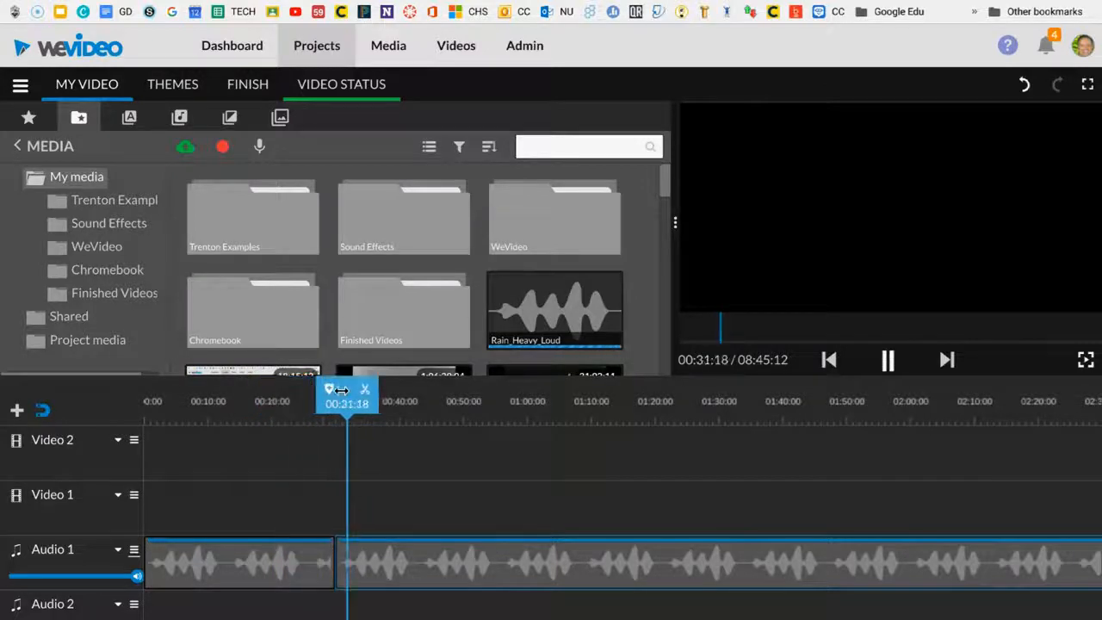
click(883, 362)
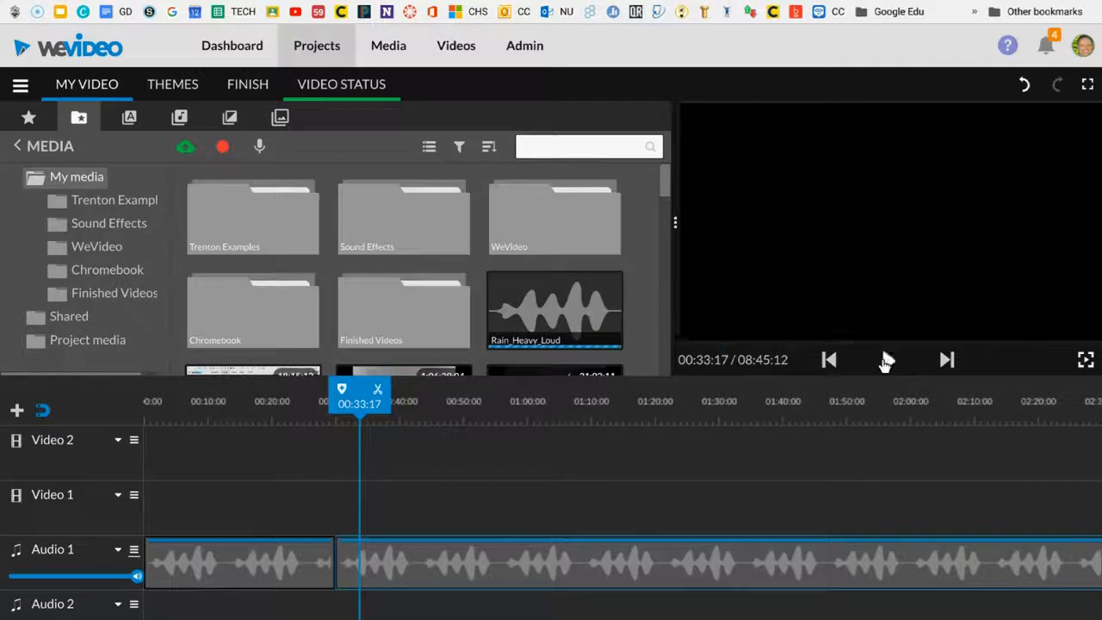
- Split the Rain_Heavy_Loud clip on Audio 1 at 01:27:21 and delete the part after the cut
click(702, 556)
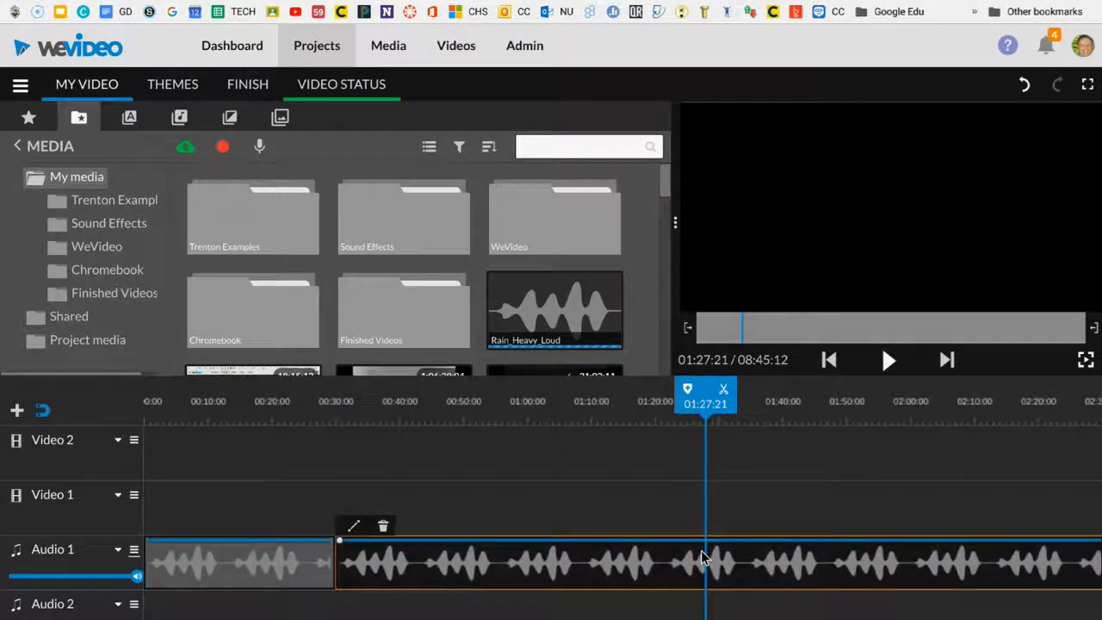
click(718, 393)
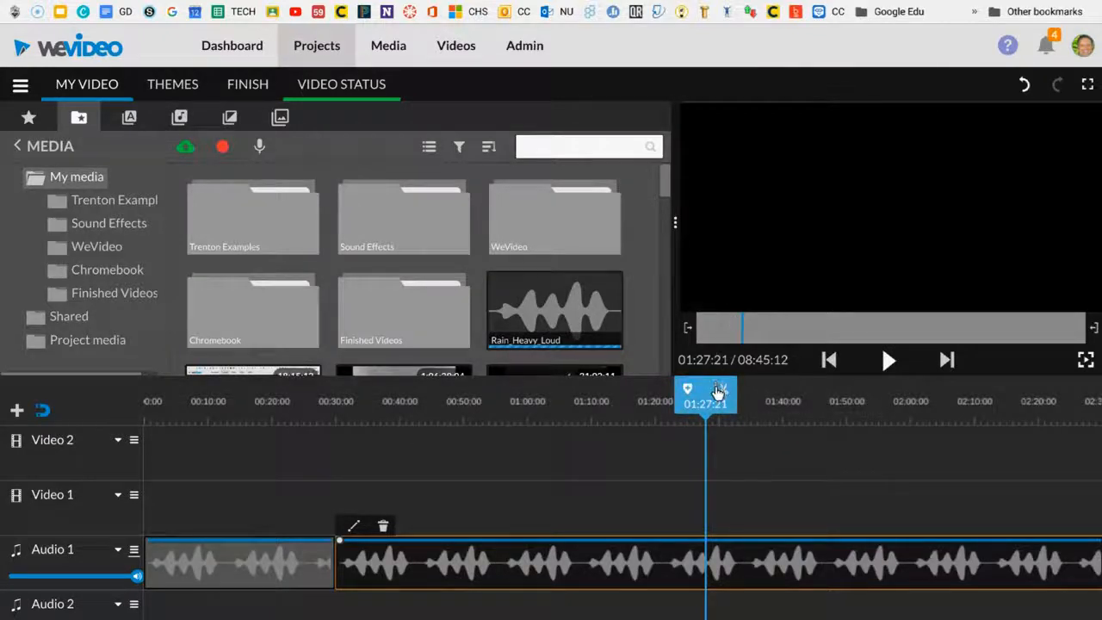
click(755, 550)
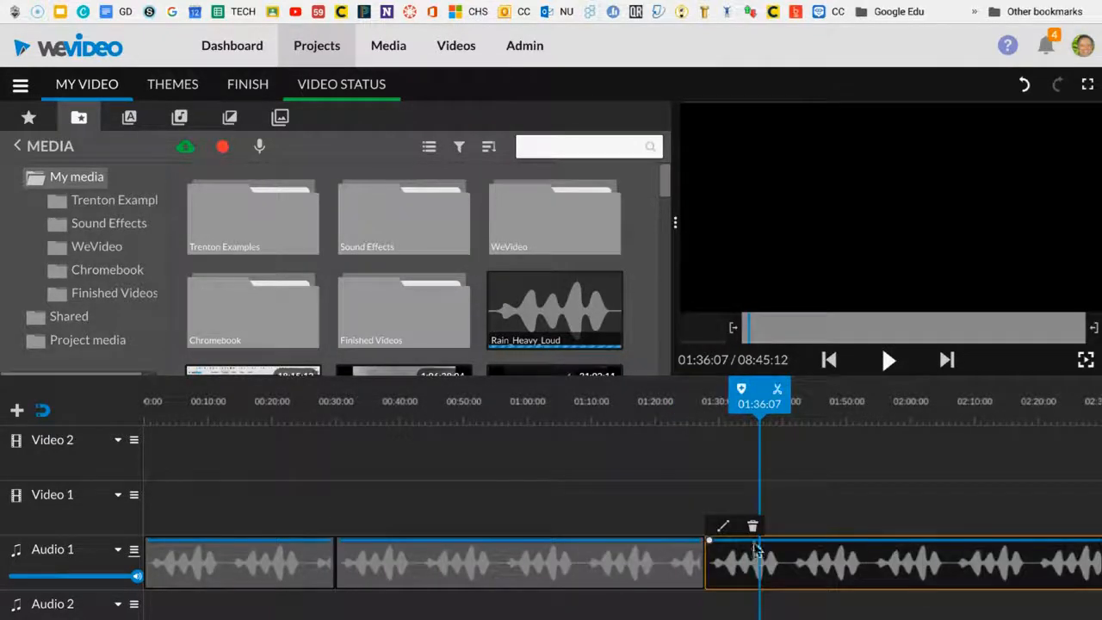
click(749, 526)
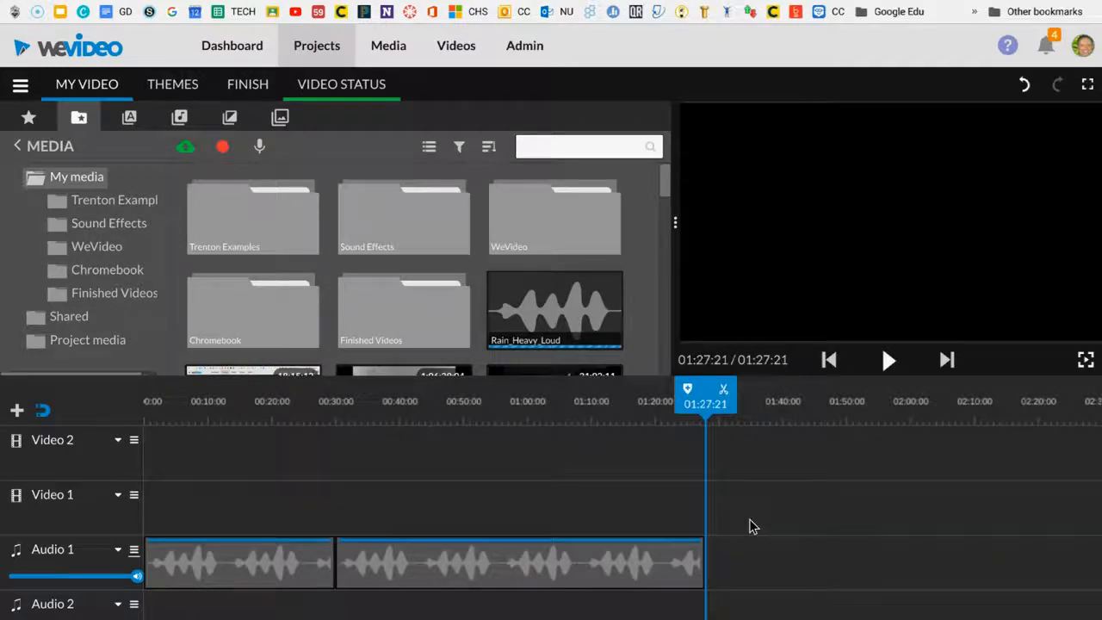
- Lower the volume of the rain clip on Audio 1 to about half at both its start and end points
click(438, 570)
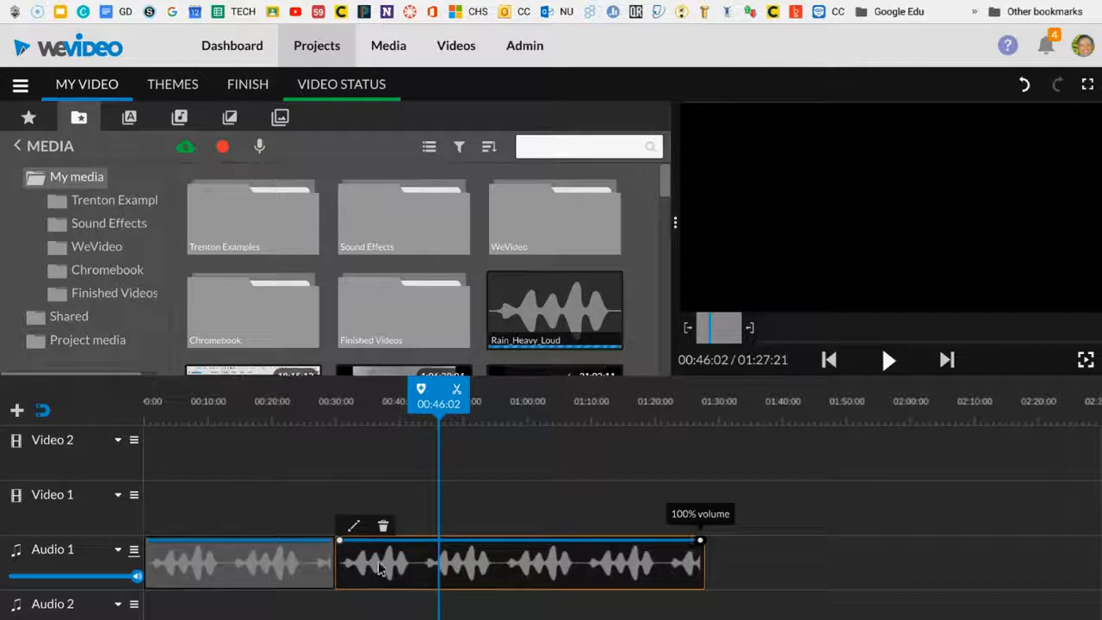
drag(335, 542, 337, 566)
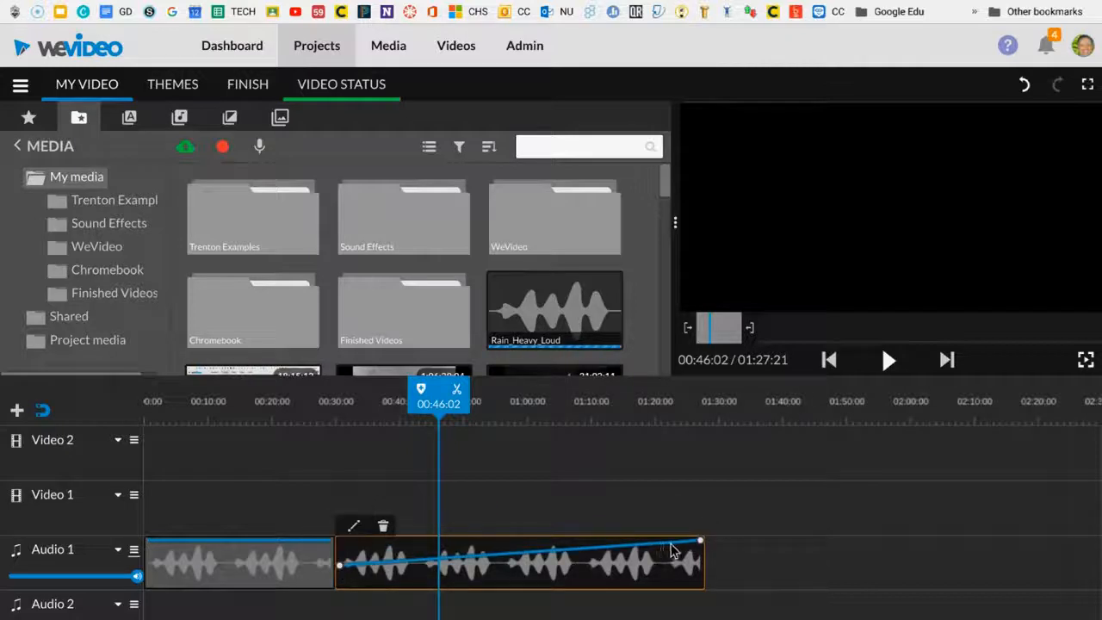
drag(694, 546, 692, 566)
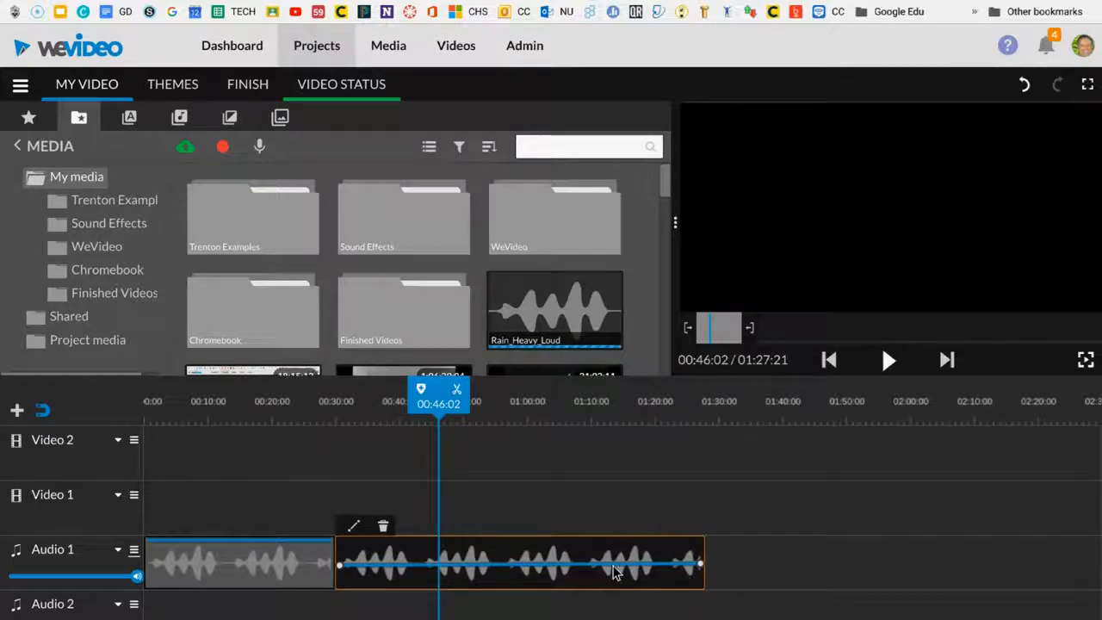
- Add two volume points to the rain clip on Audio 1 near 00:38 and 01:01, raise both to the same level, and play from 00:30:22
click(380, 564)
mouse_move(380, 564)
mouse_down()
mouse_move(382, 546)
mouse_move(392, 551)
mouse_up()
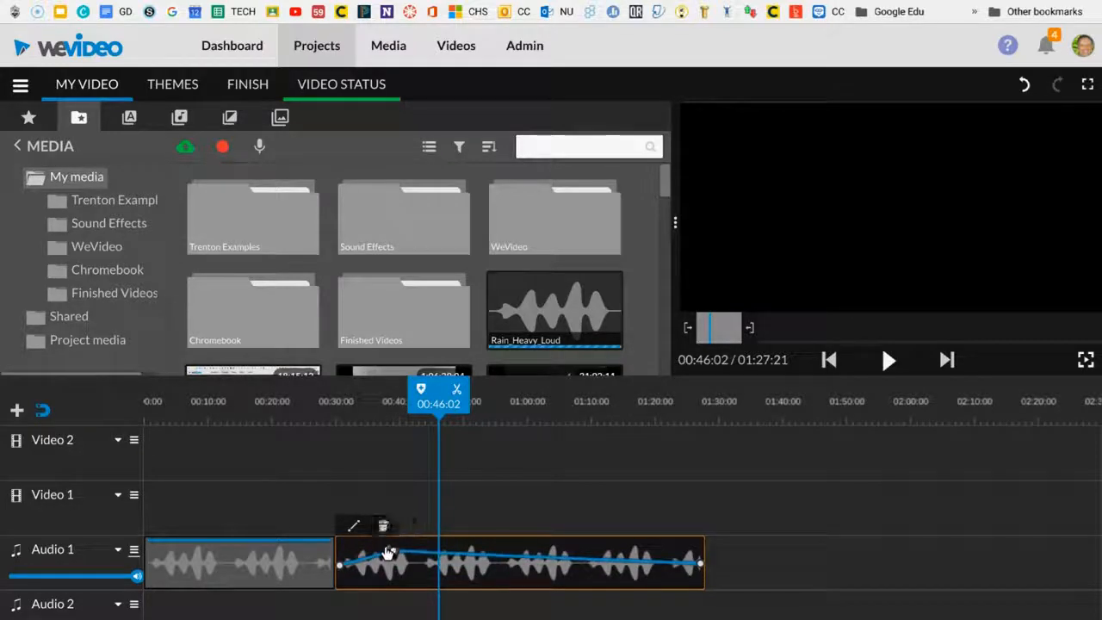
click(530, 559)
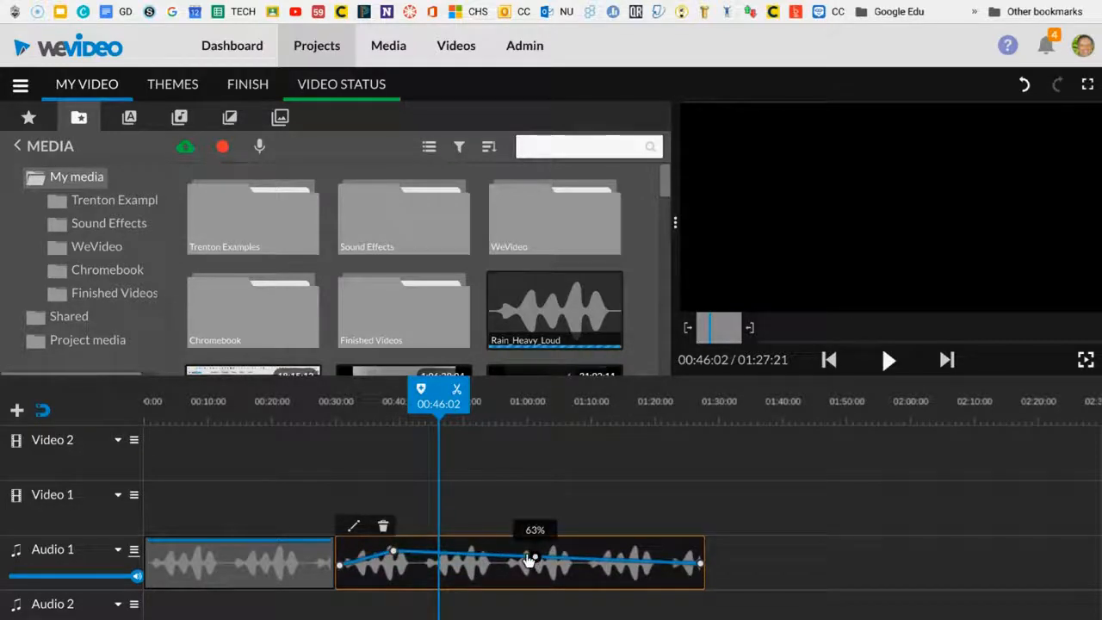
drag(530, 556, 532, 552)
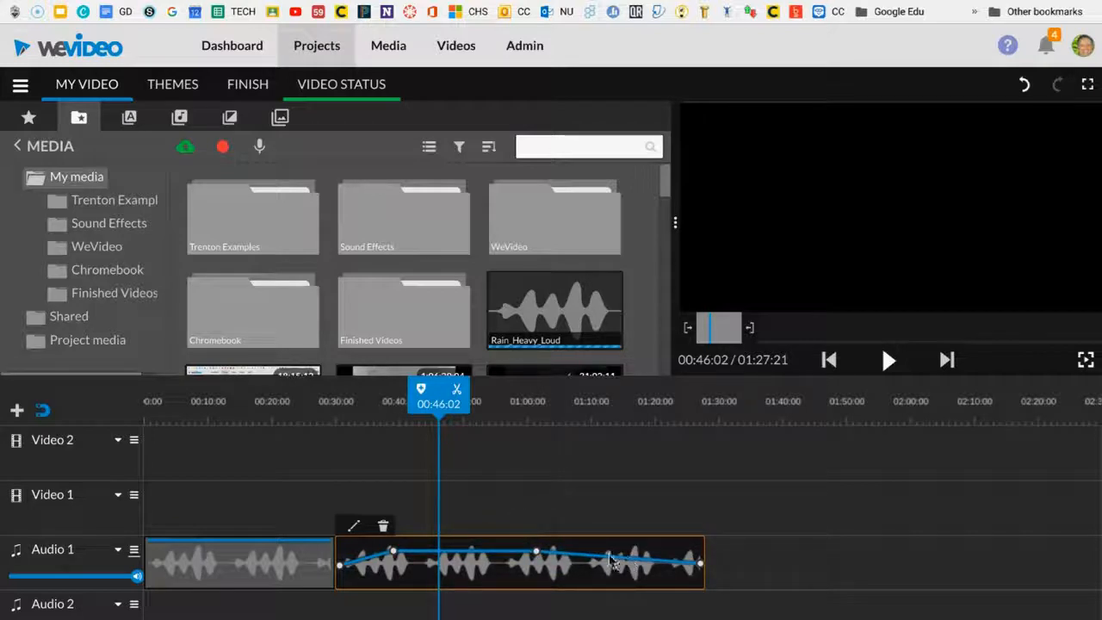
drag(426, 384, 328, 379)
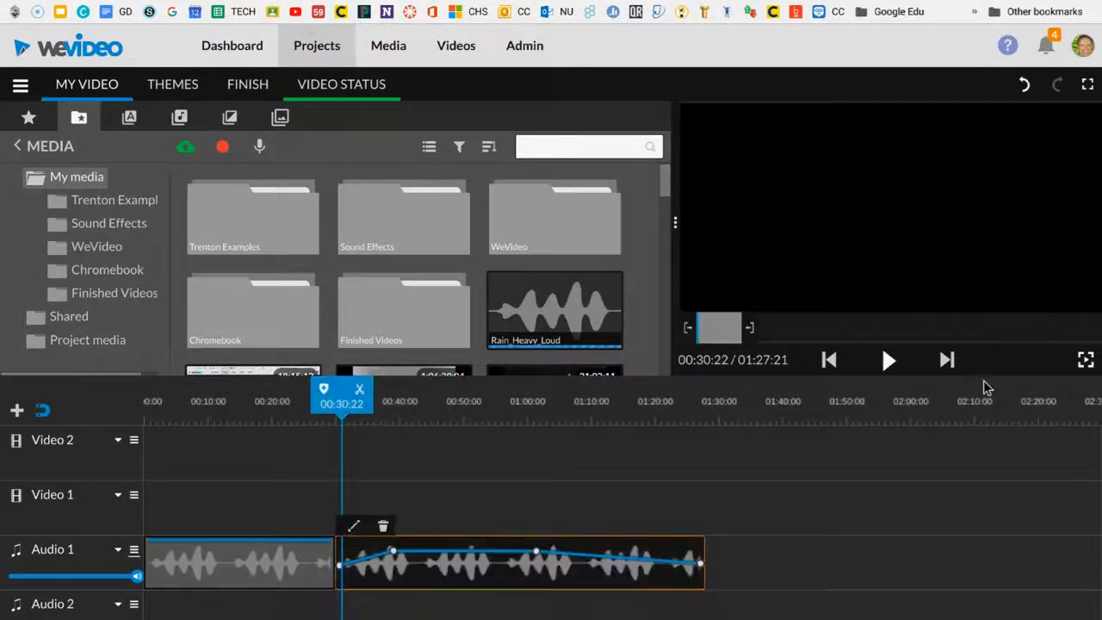
click(887, 360)
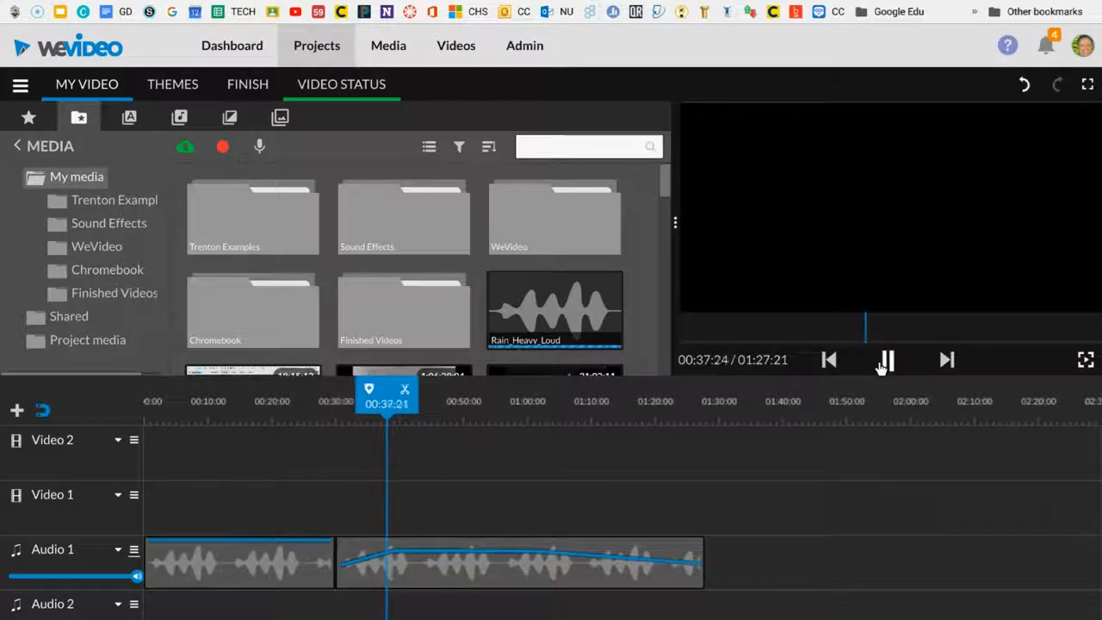
click(886, 362)
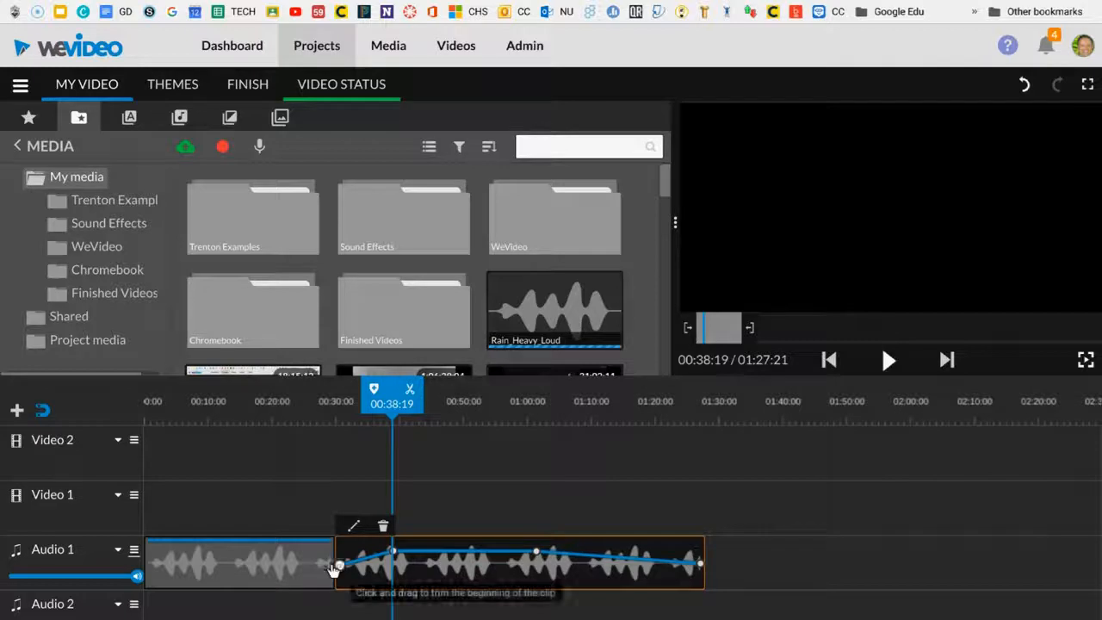
- Lower the rain clip's starting volume point to nearly silent for a fade-in, and play from where the clip begins
drag(337, 566, 332, 583)
drag(373, 389, 319, 388)
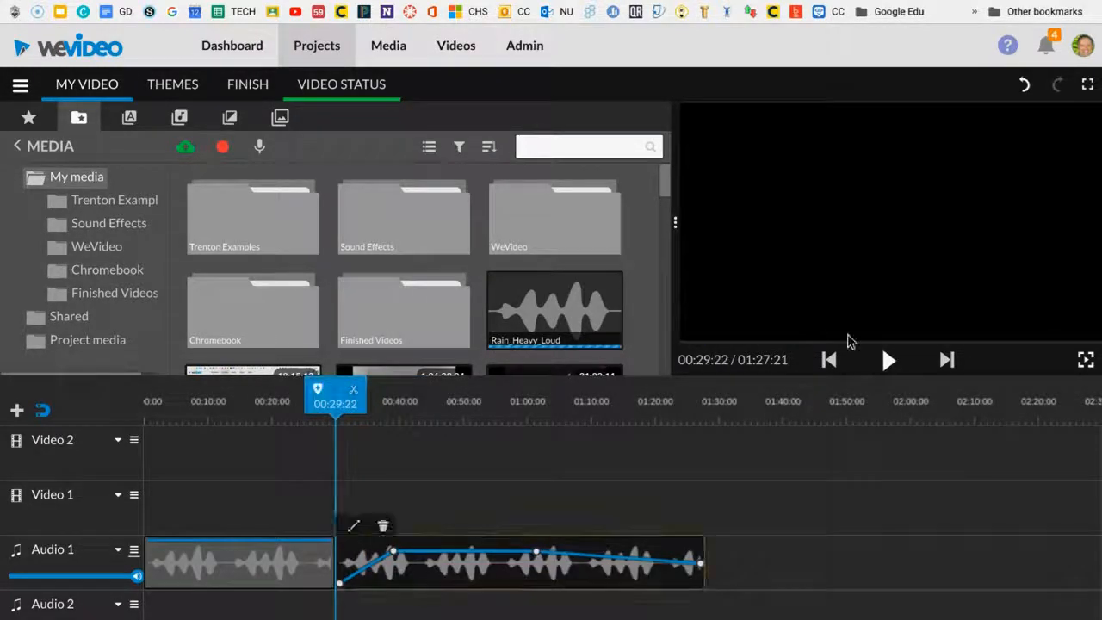
click(884, 360)
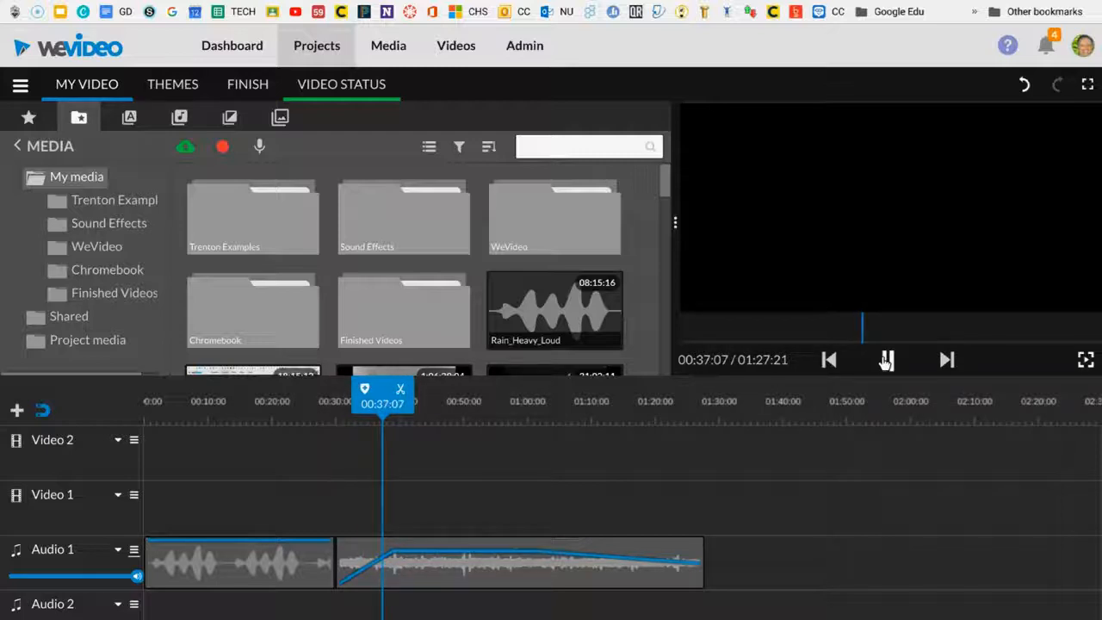
click(886, 360)
- Move the rain clip to the start of Audio 2 beneath the Audio 1 clip and play both tracks together
drag(488, 562, 290, 607)
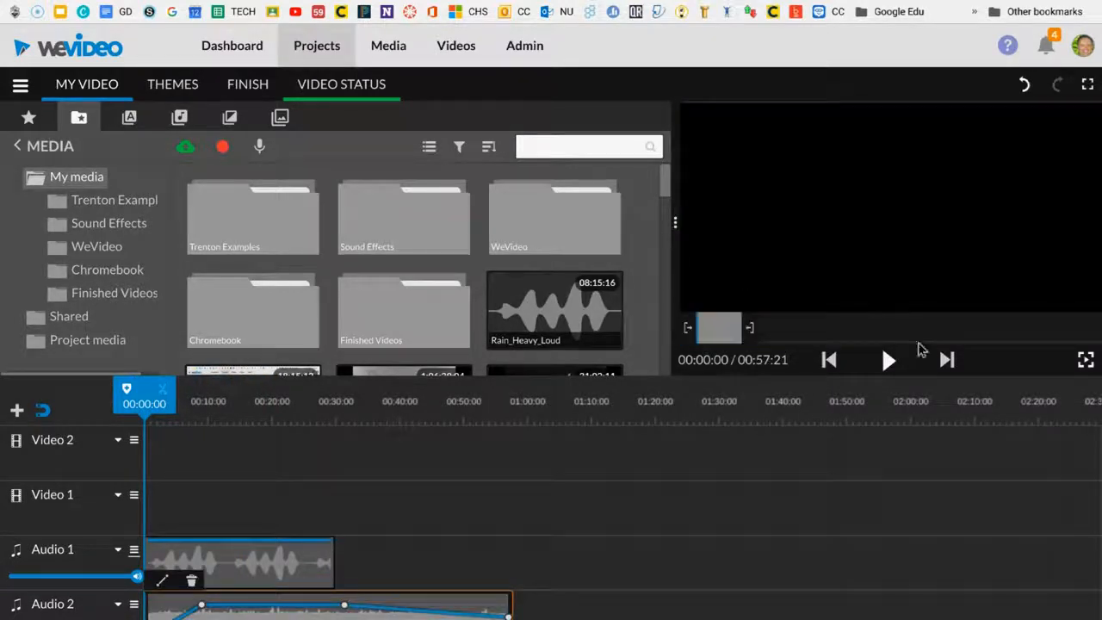
click(885, 359)
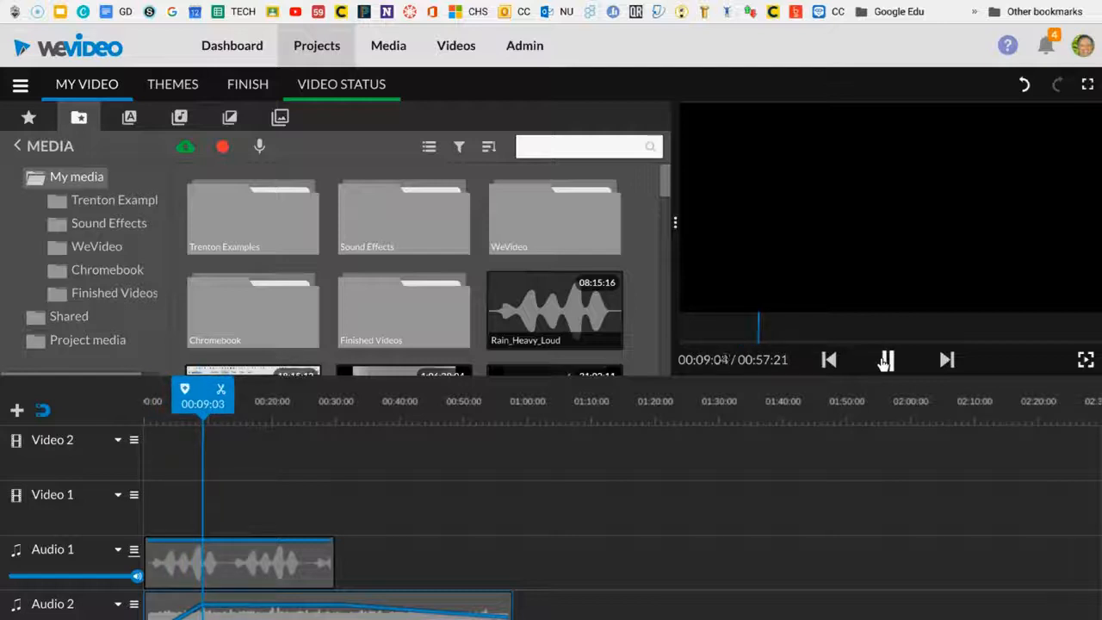
click(887, 362)
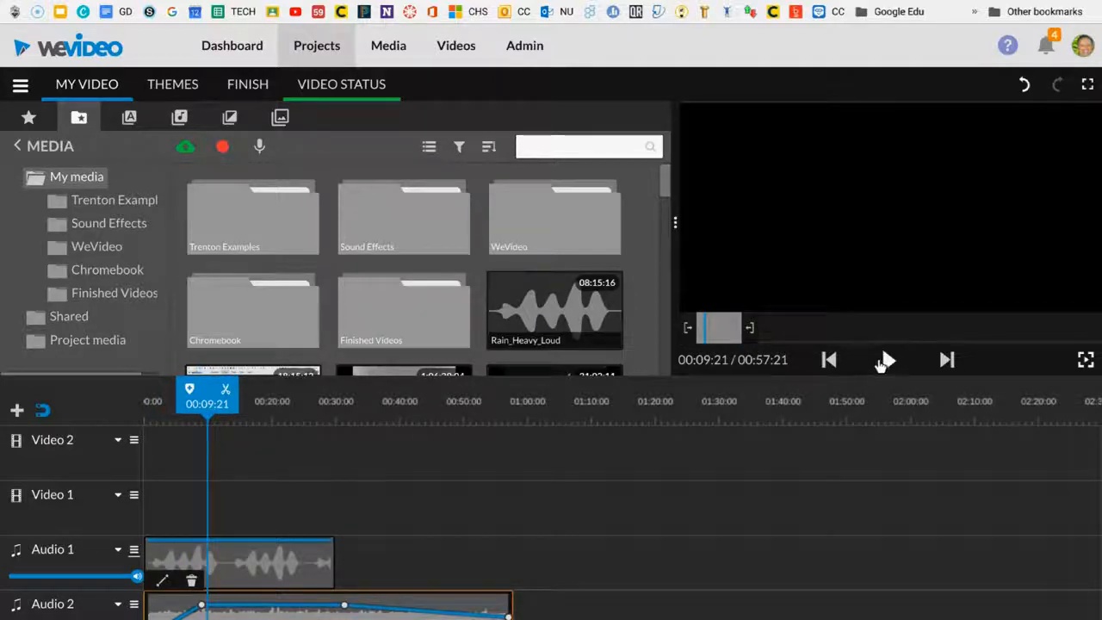
click(887, 361)
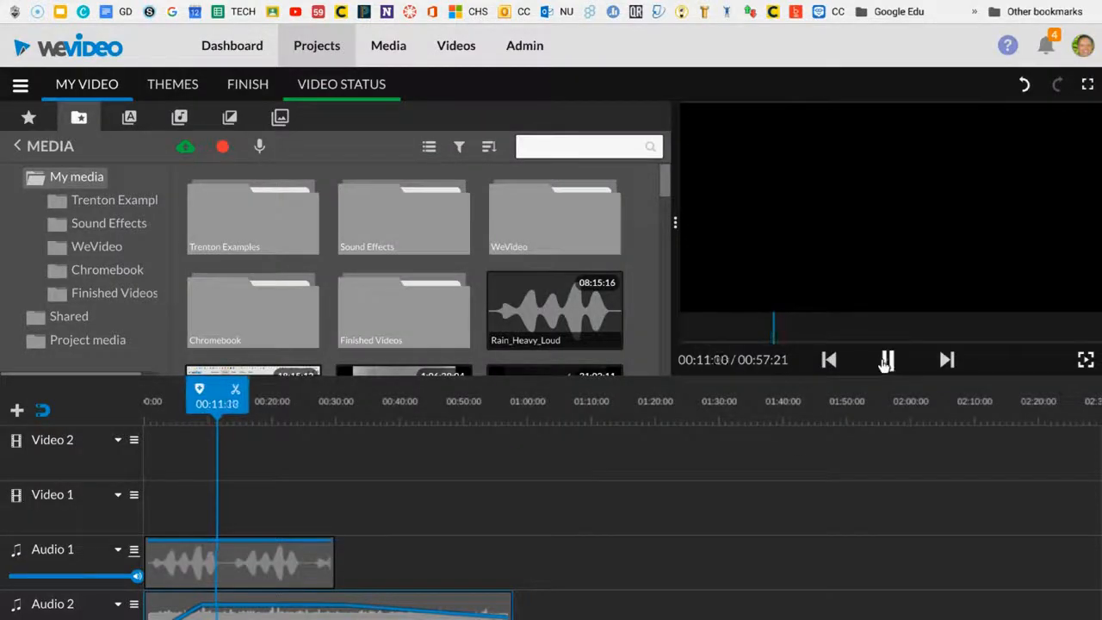
click(887, 361)
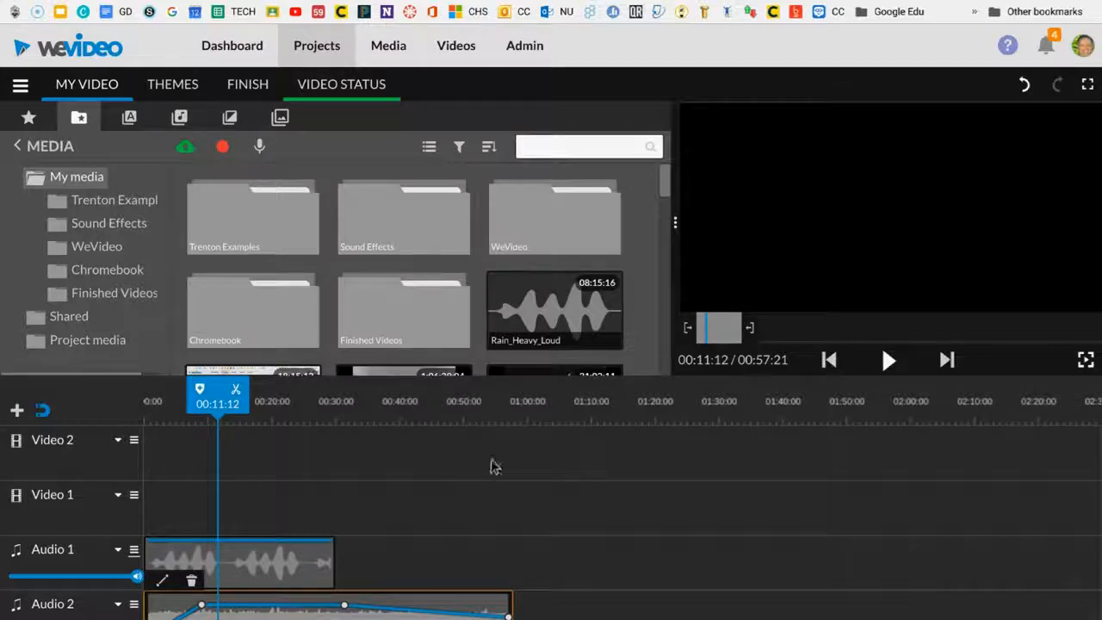
- Record a voiceover of about 4 seconds at 00:11:12 and save it to the project
click(257, 149)
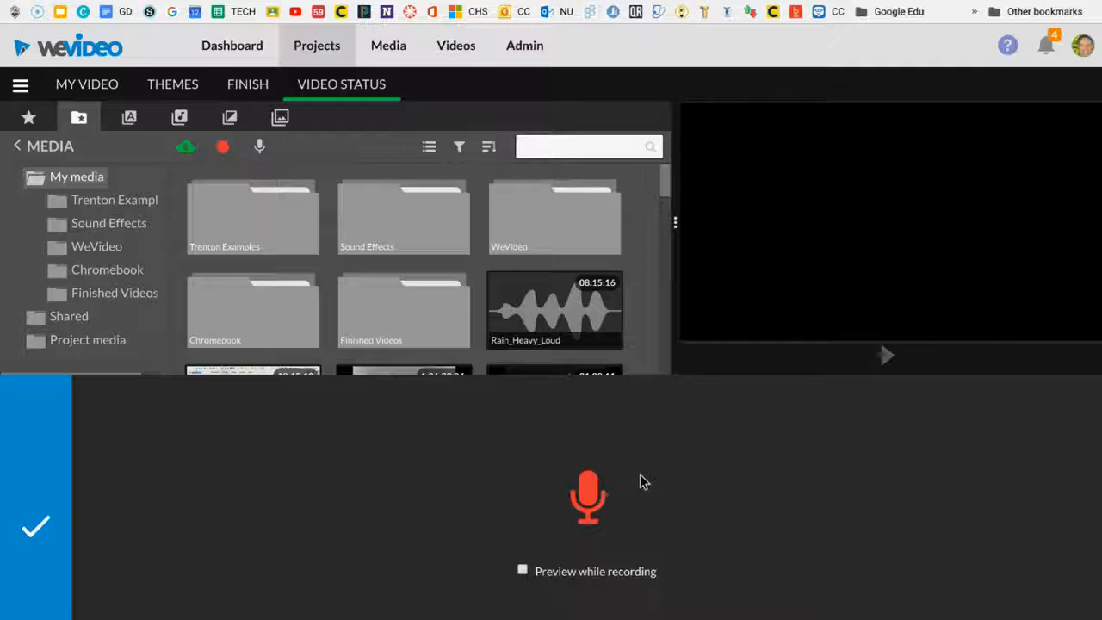
click(586, 511)
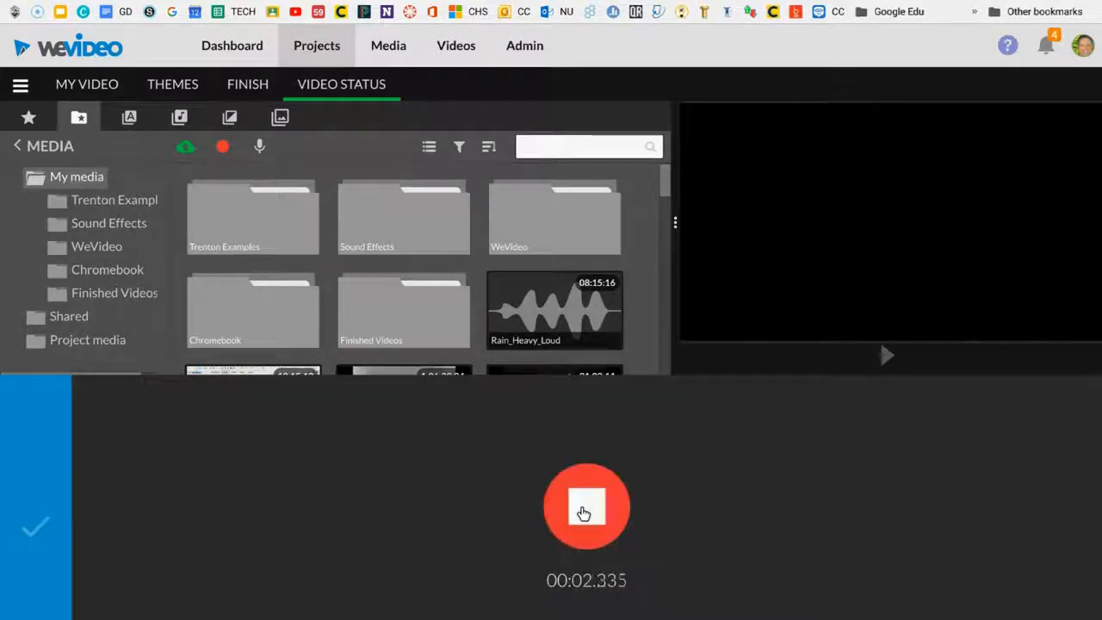
click(584, 513)
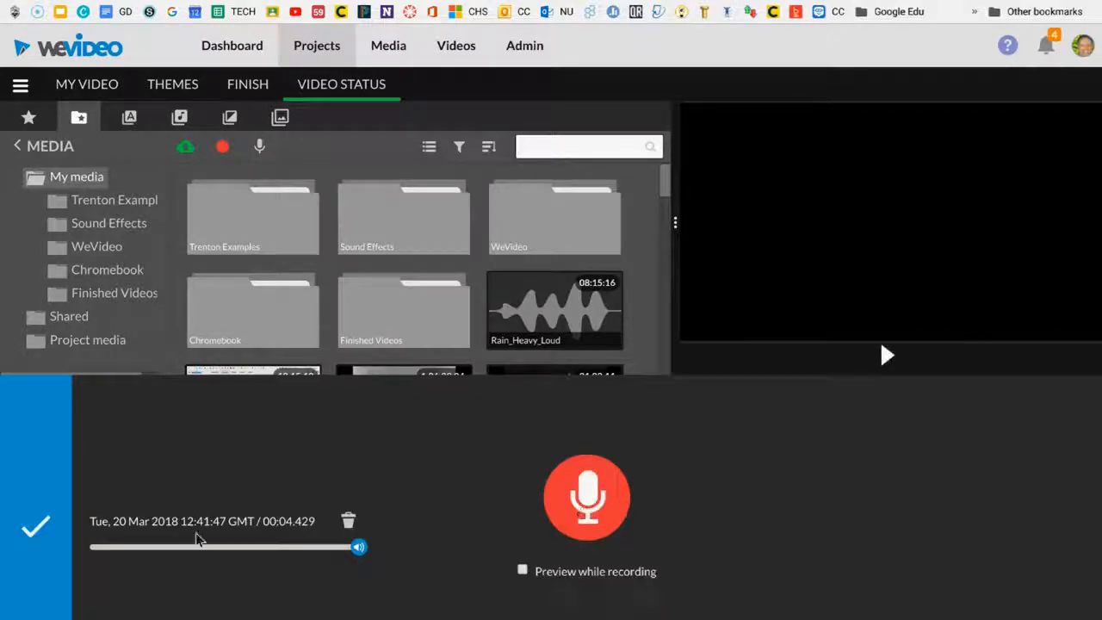
click(36, 525)
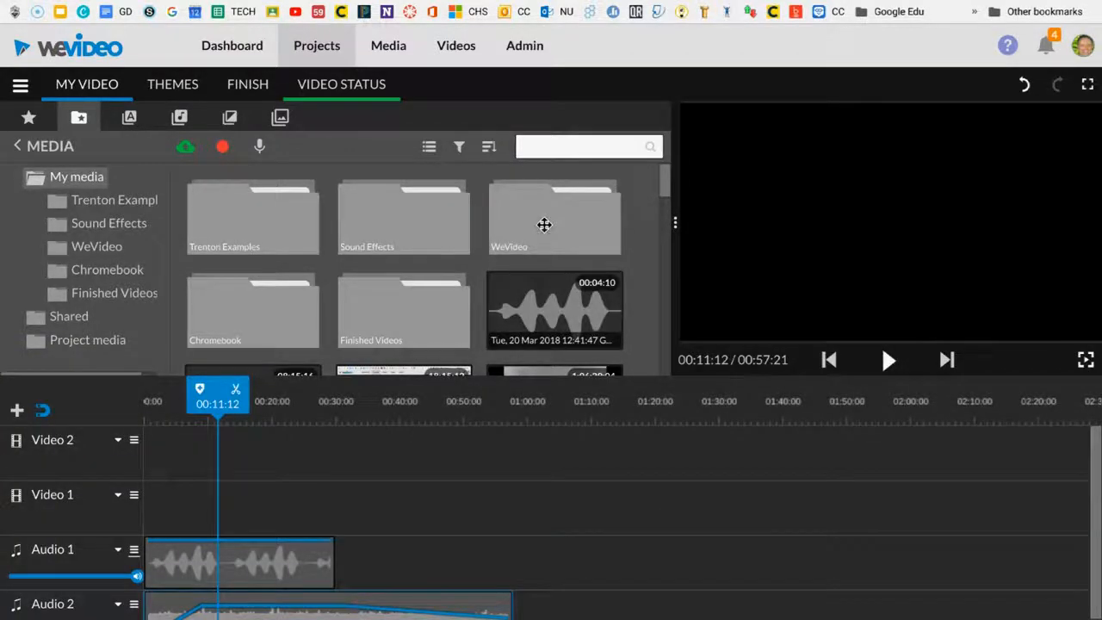
- Move the recorded clip on Voiceover 1 to the beginning of the timeline and play it together with the other audio tracks
scroll(612, 494, down, 1)
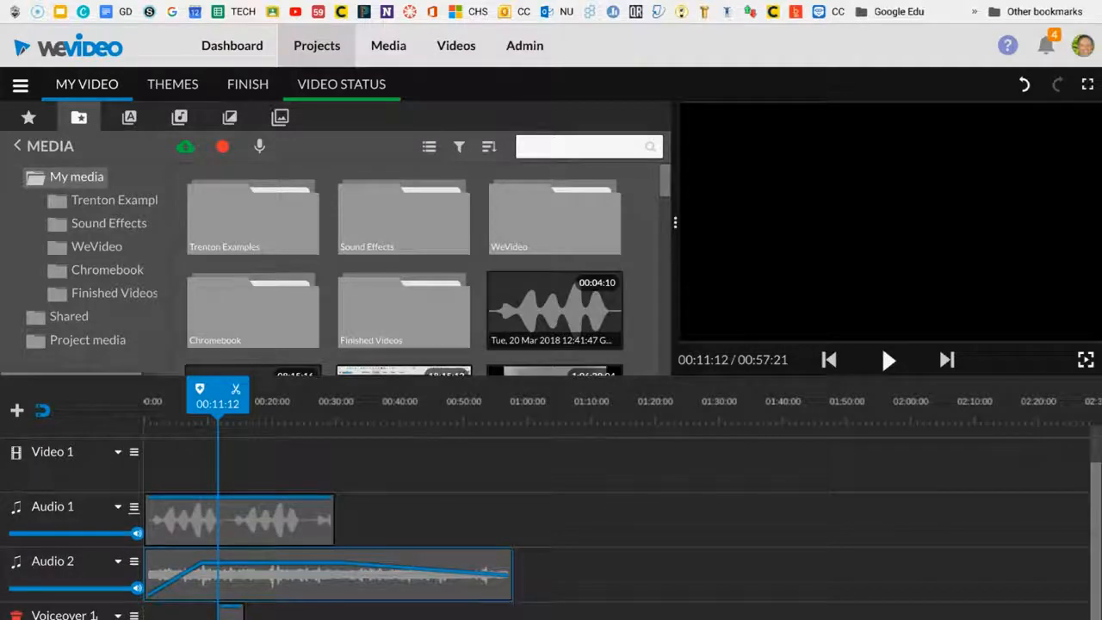
click(134, 560)
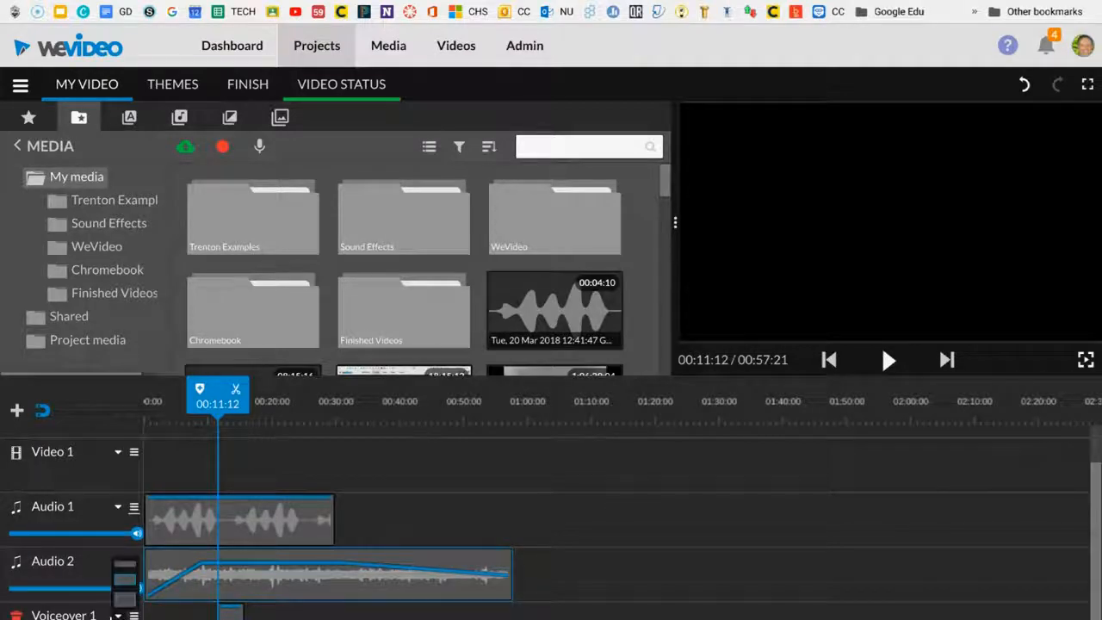
click(133, 507)
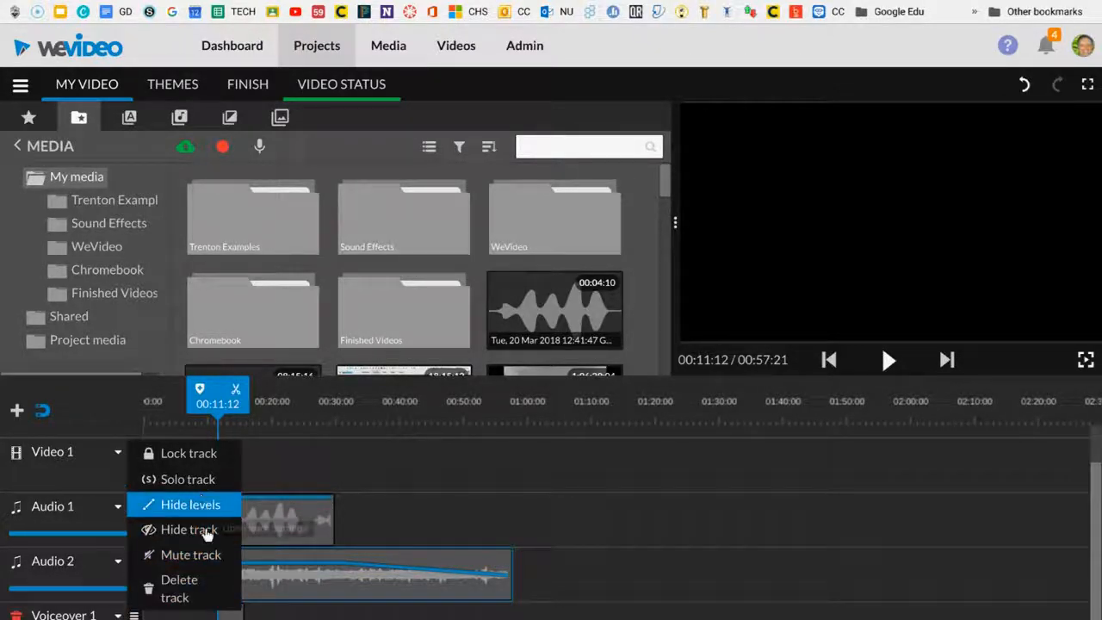
click(229, 610)
drag(228, 611, 153, 610)
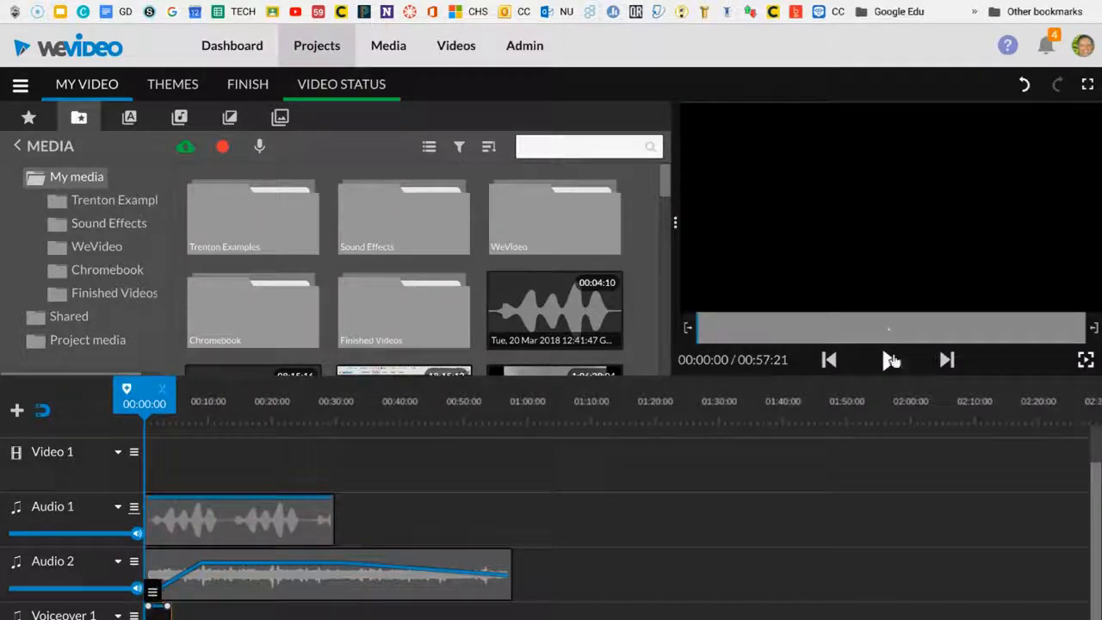
click(886, 361)
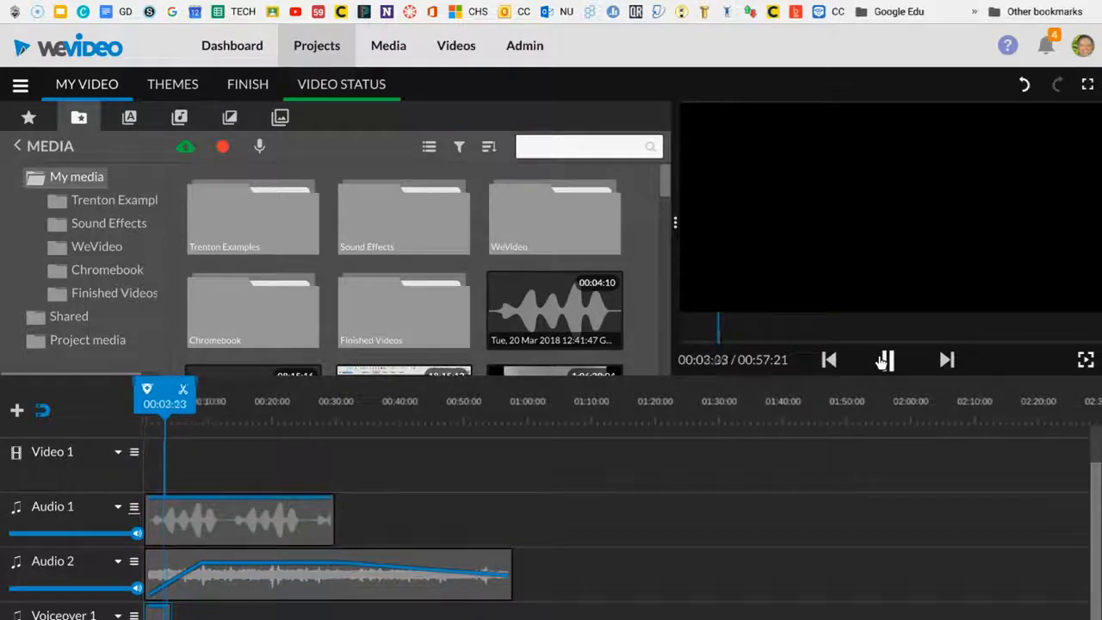
click(886, 361)
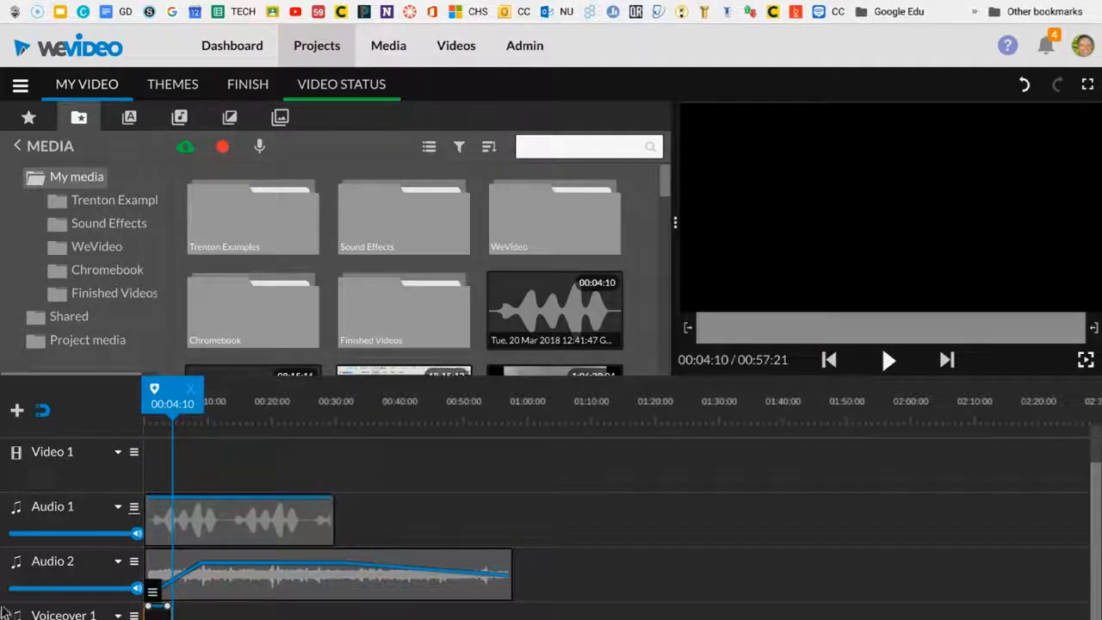
- Lower the Audio 1 clip's volume to about half at both its start and end points, and play the mix from 00:00:00
click(214, 511)
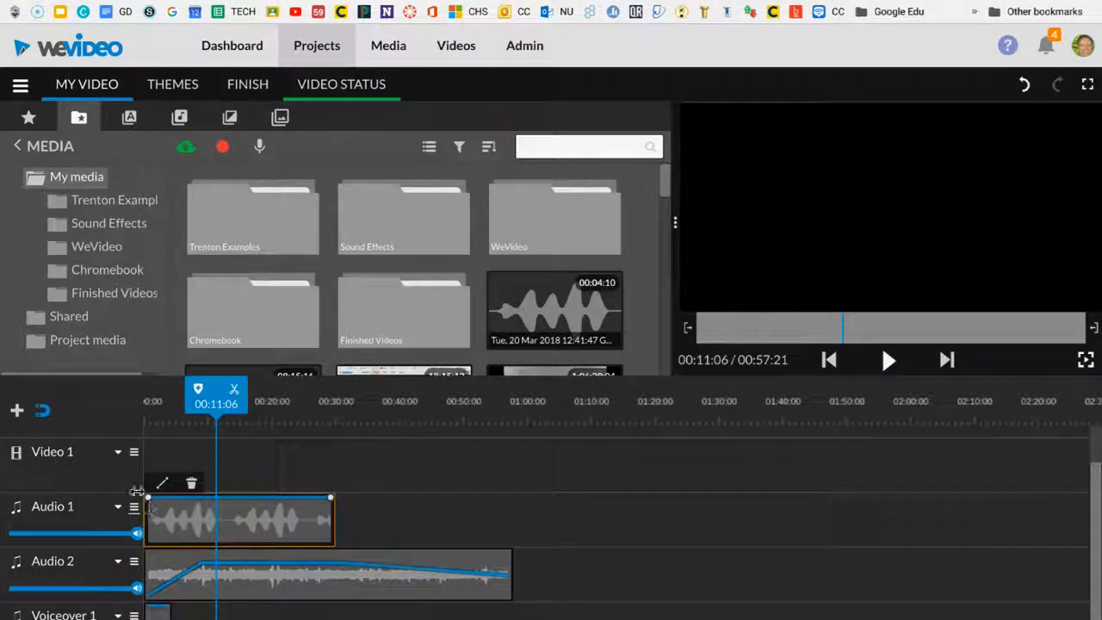
drag(143, 500, 144, 523)
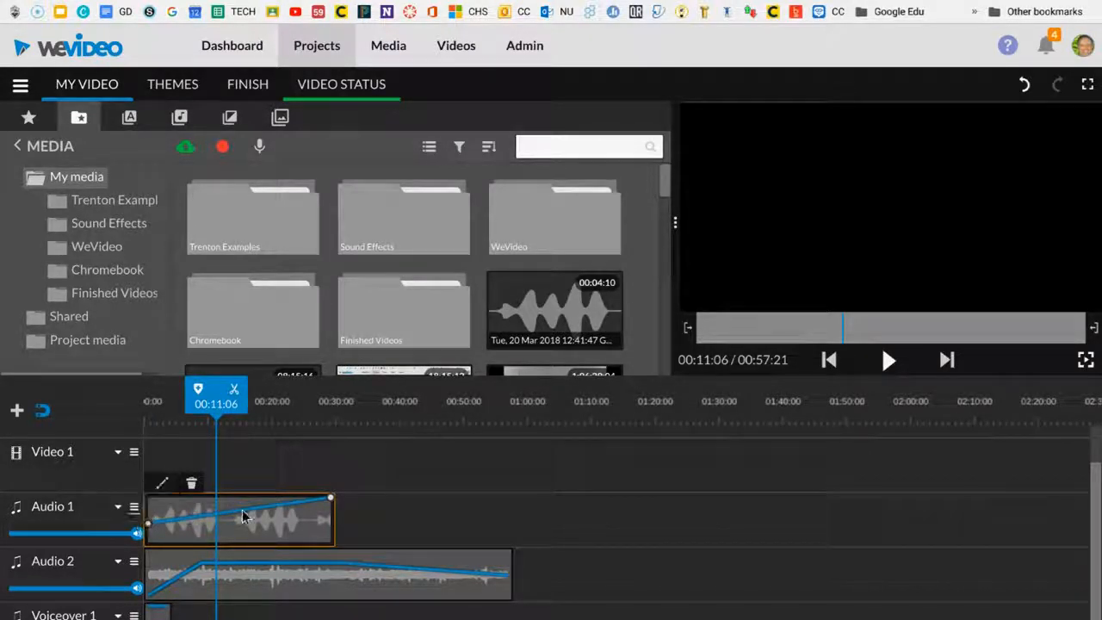
drag(328, 502, 320, 525)
drag(183, 398, 140, 396)
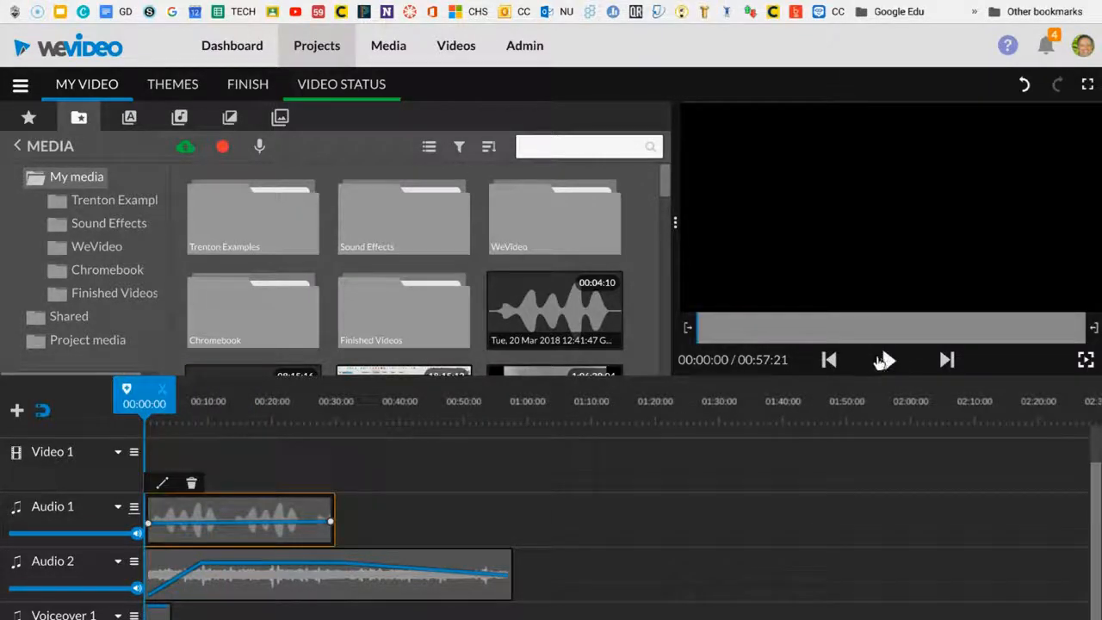
click(887, 361)
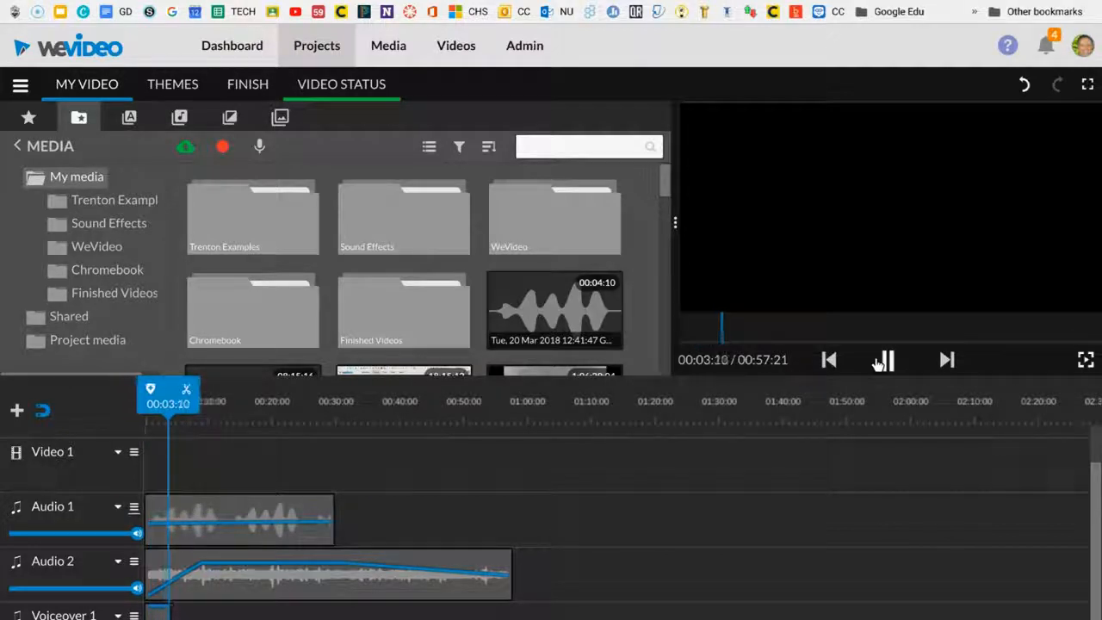
click(885, 362)
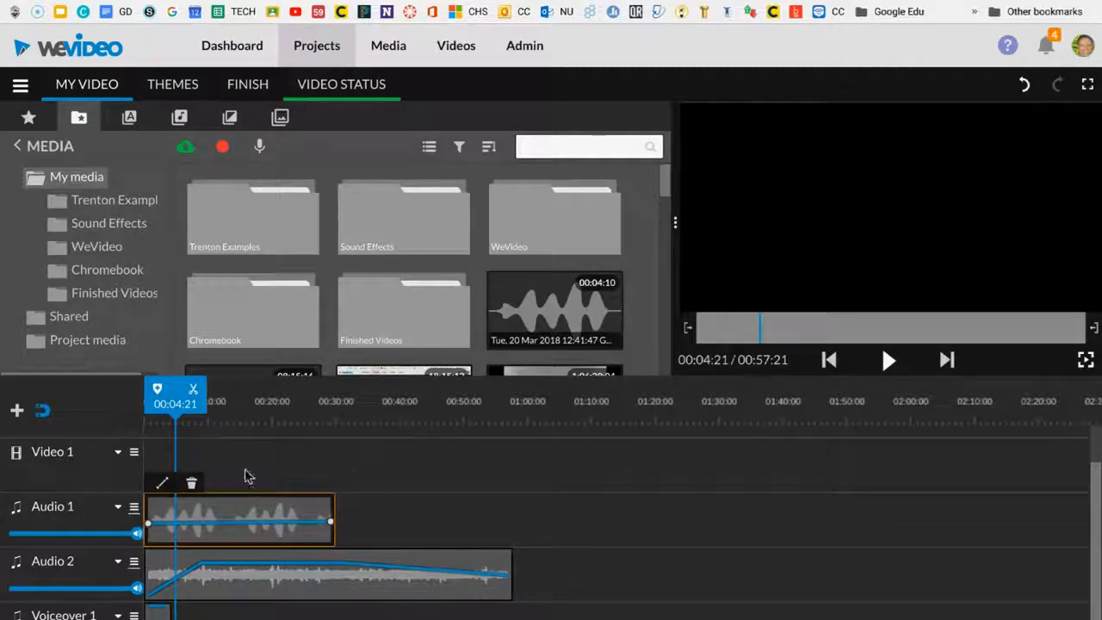
scroll(293, 490, up, 1)
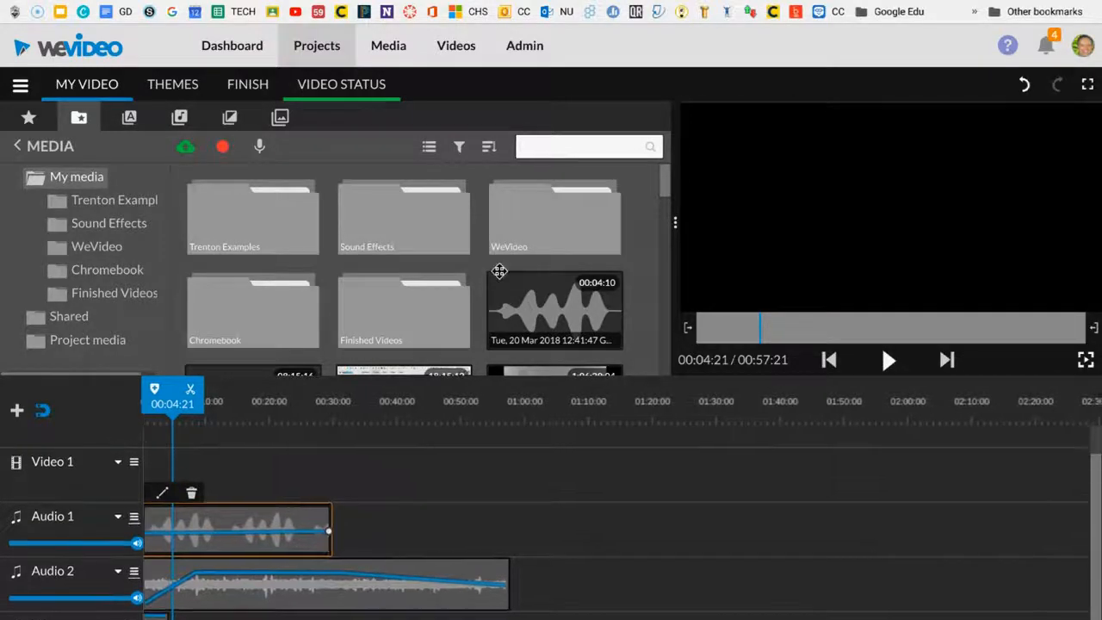
mouse_move(663, 187)
mouse_down()
mouse_move(652, 296)
mouse_move(661, 175)
mouse_up()
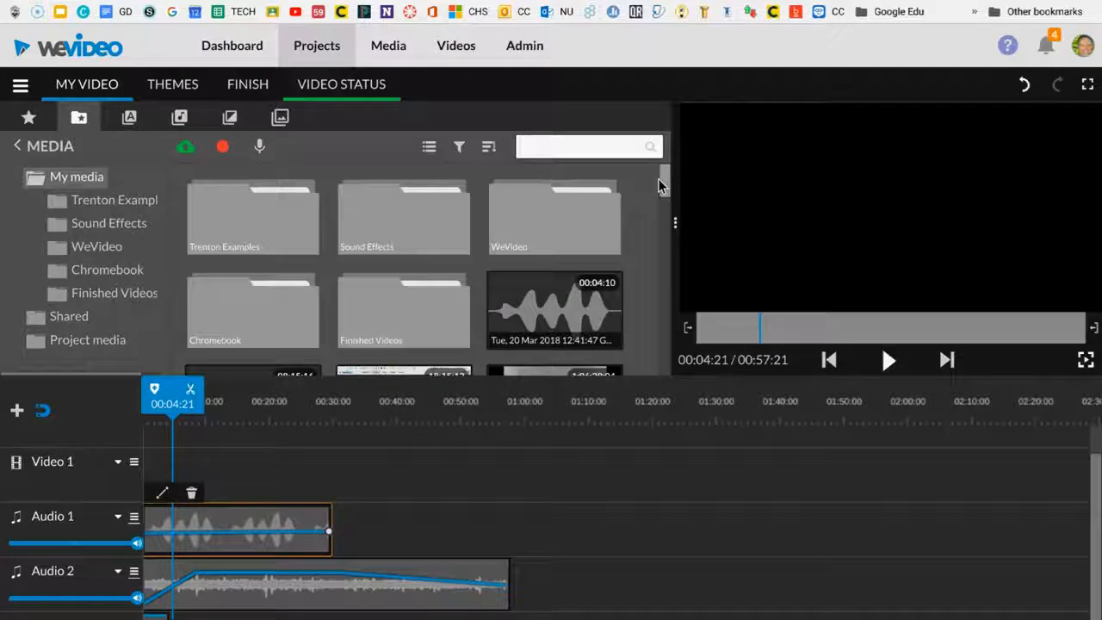